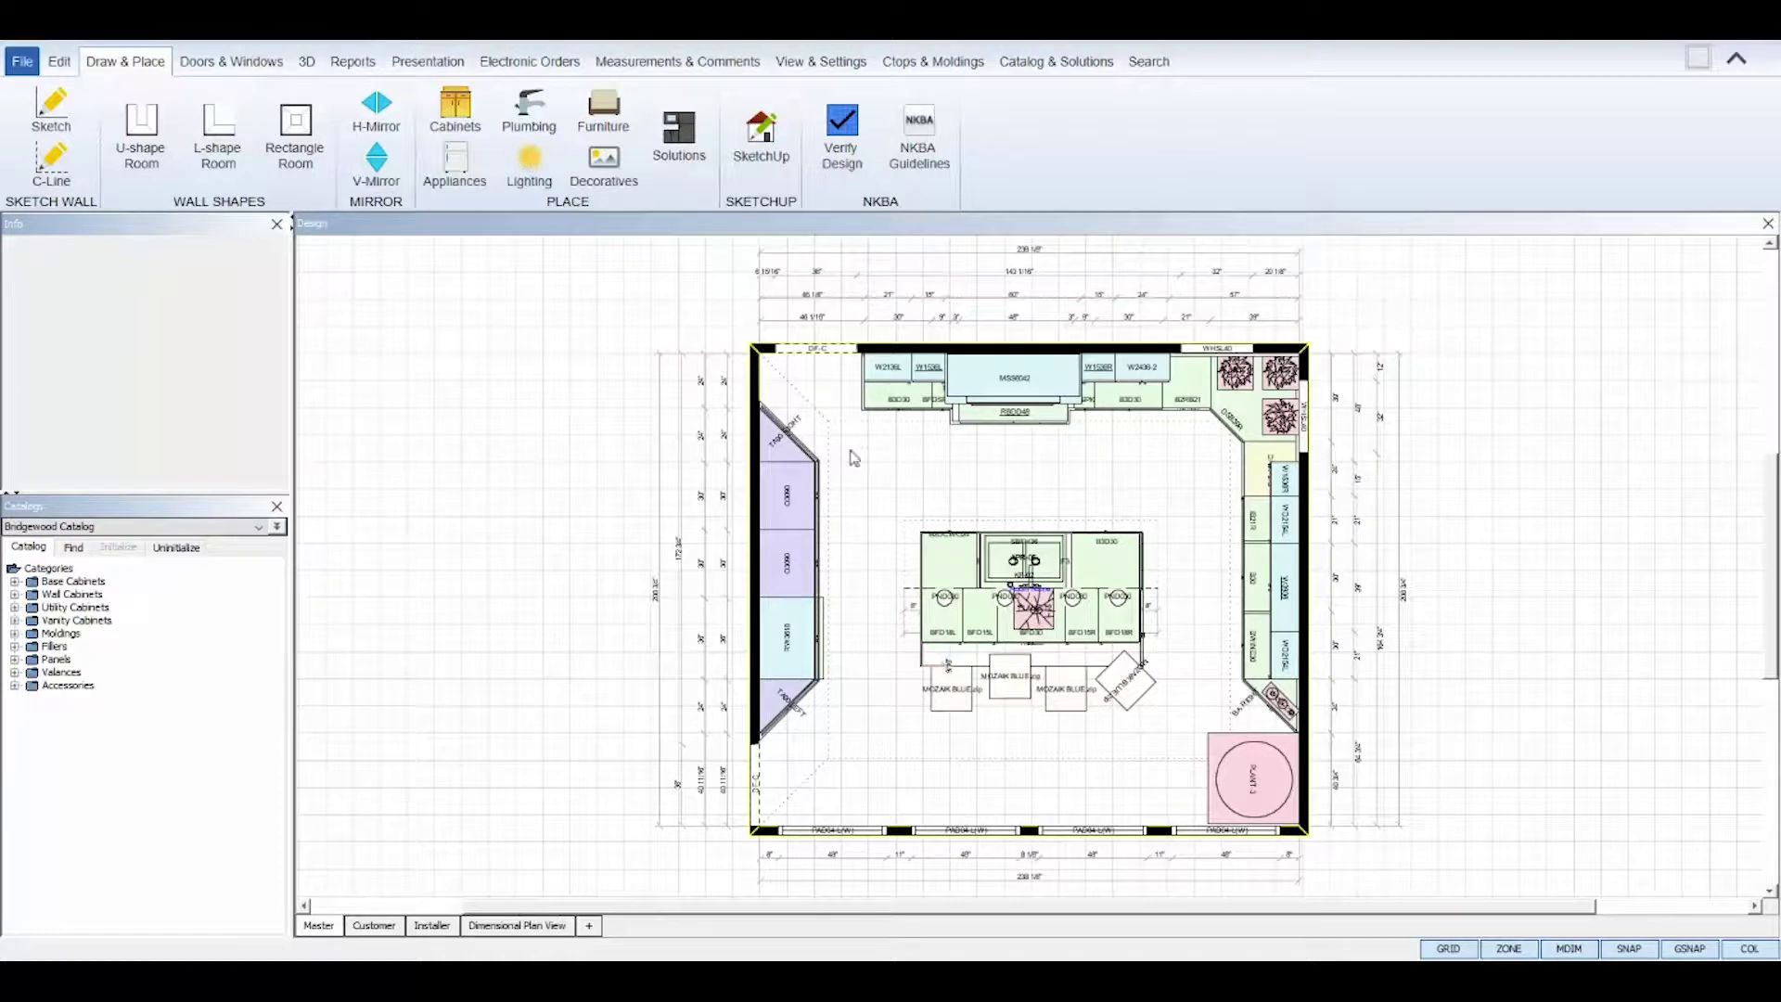
# Show the BOM panel from the View & Settings tab beside the kitchen plan
pyautogui.click(820, 63)
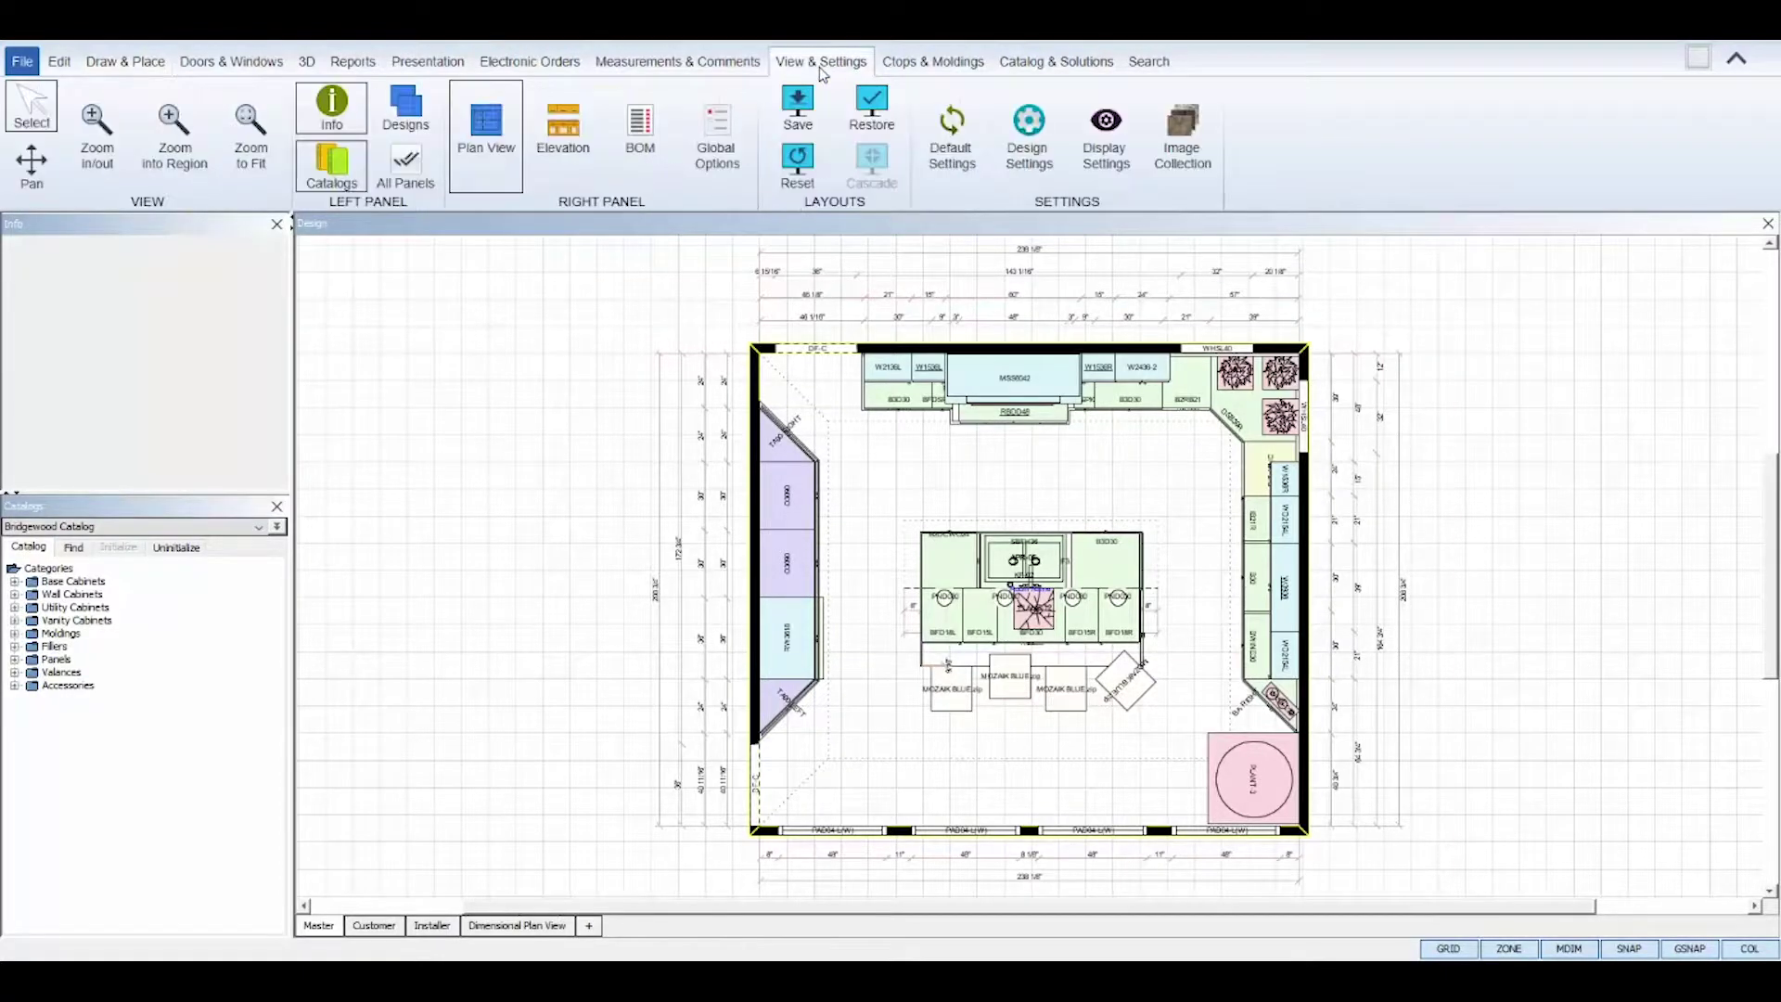
pyautogui.click(657, 137)
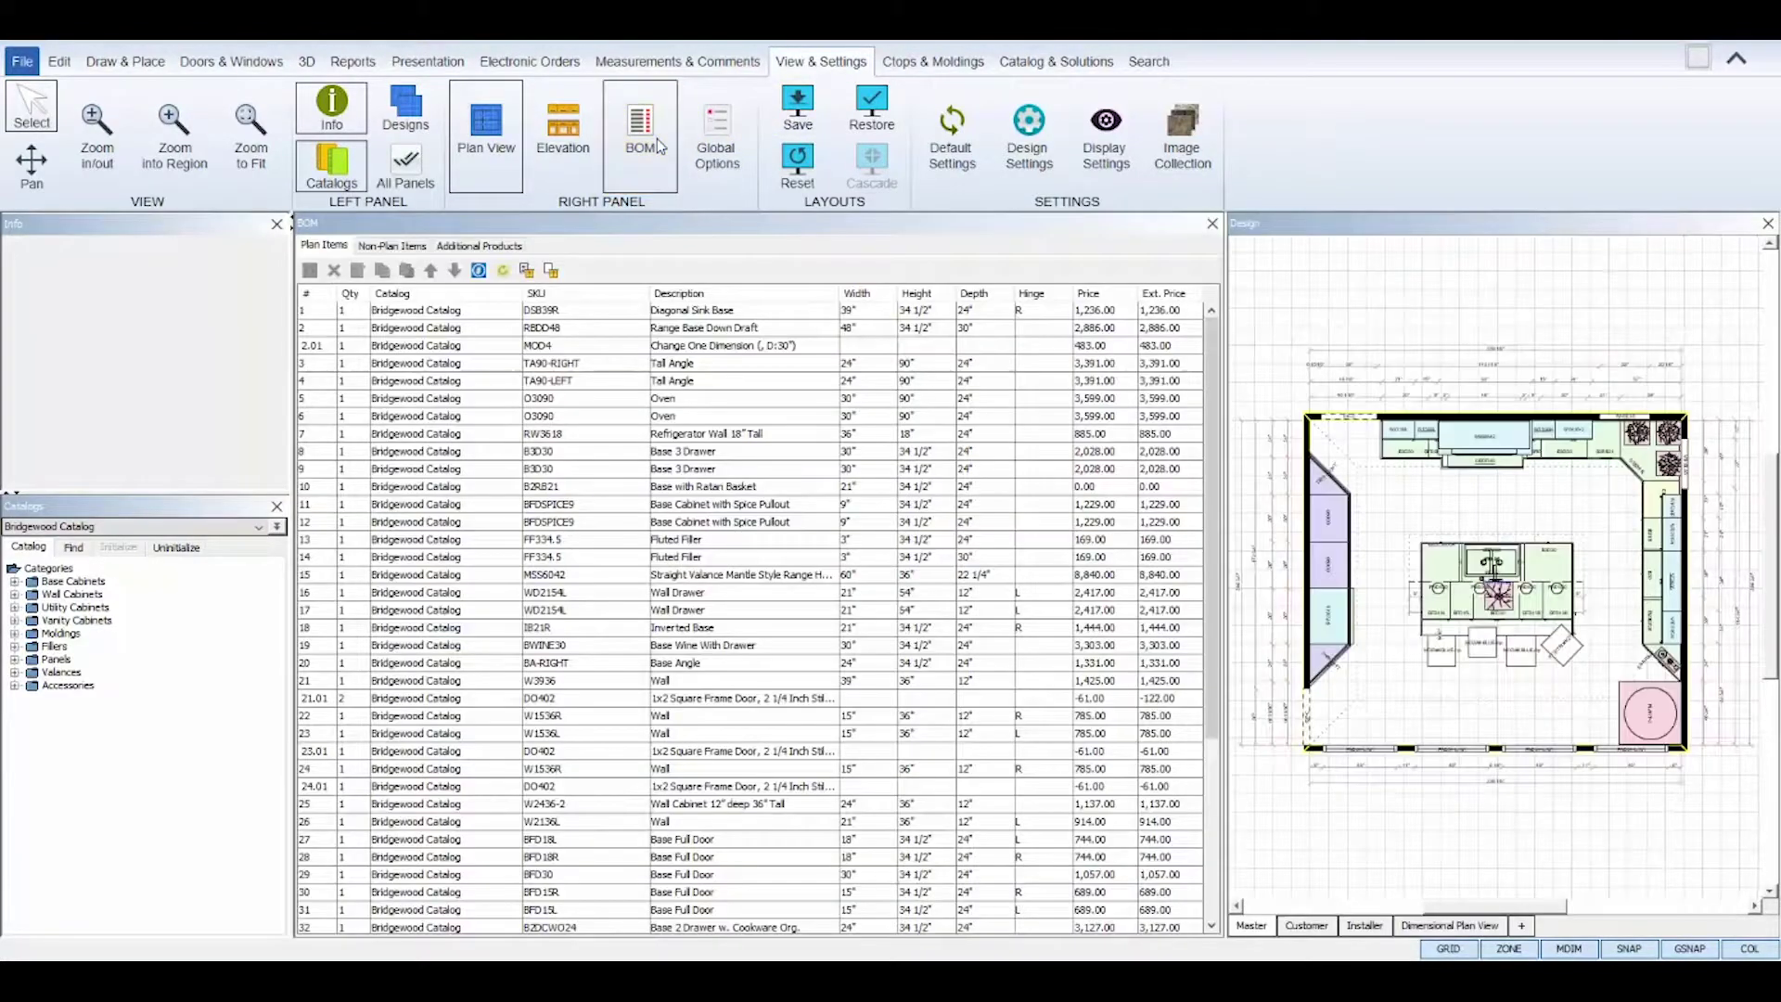
pyautogui.click(386, 250)
pyautogui.click(453, 248)
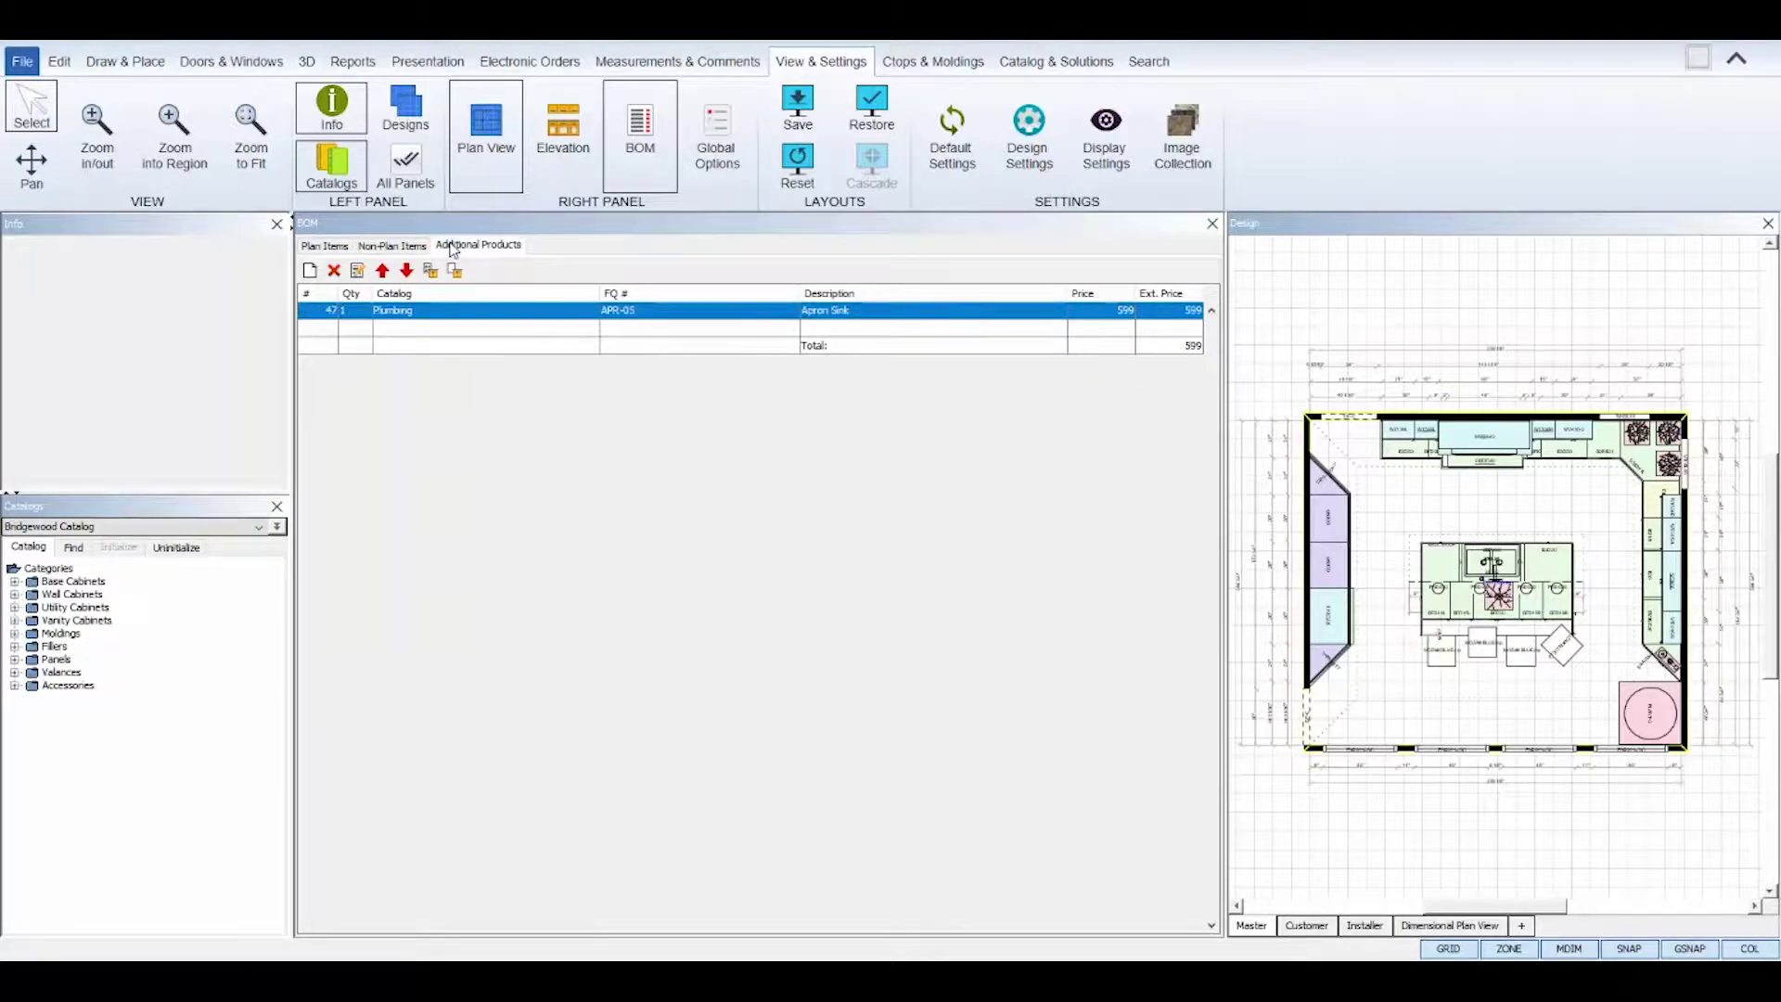
pyautogui.click(342, 249)
pyautogui.click(390, 311)
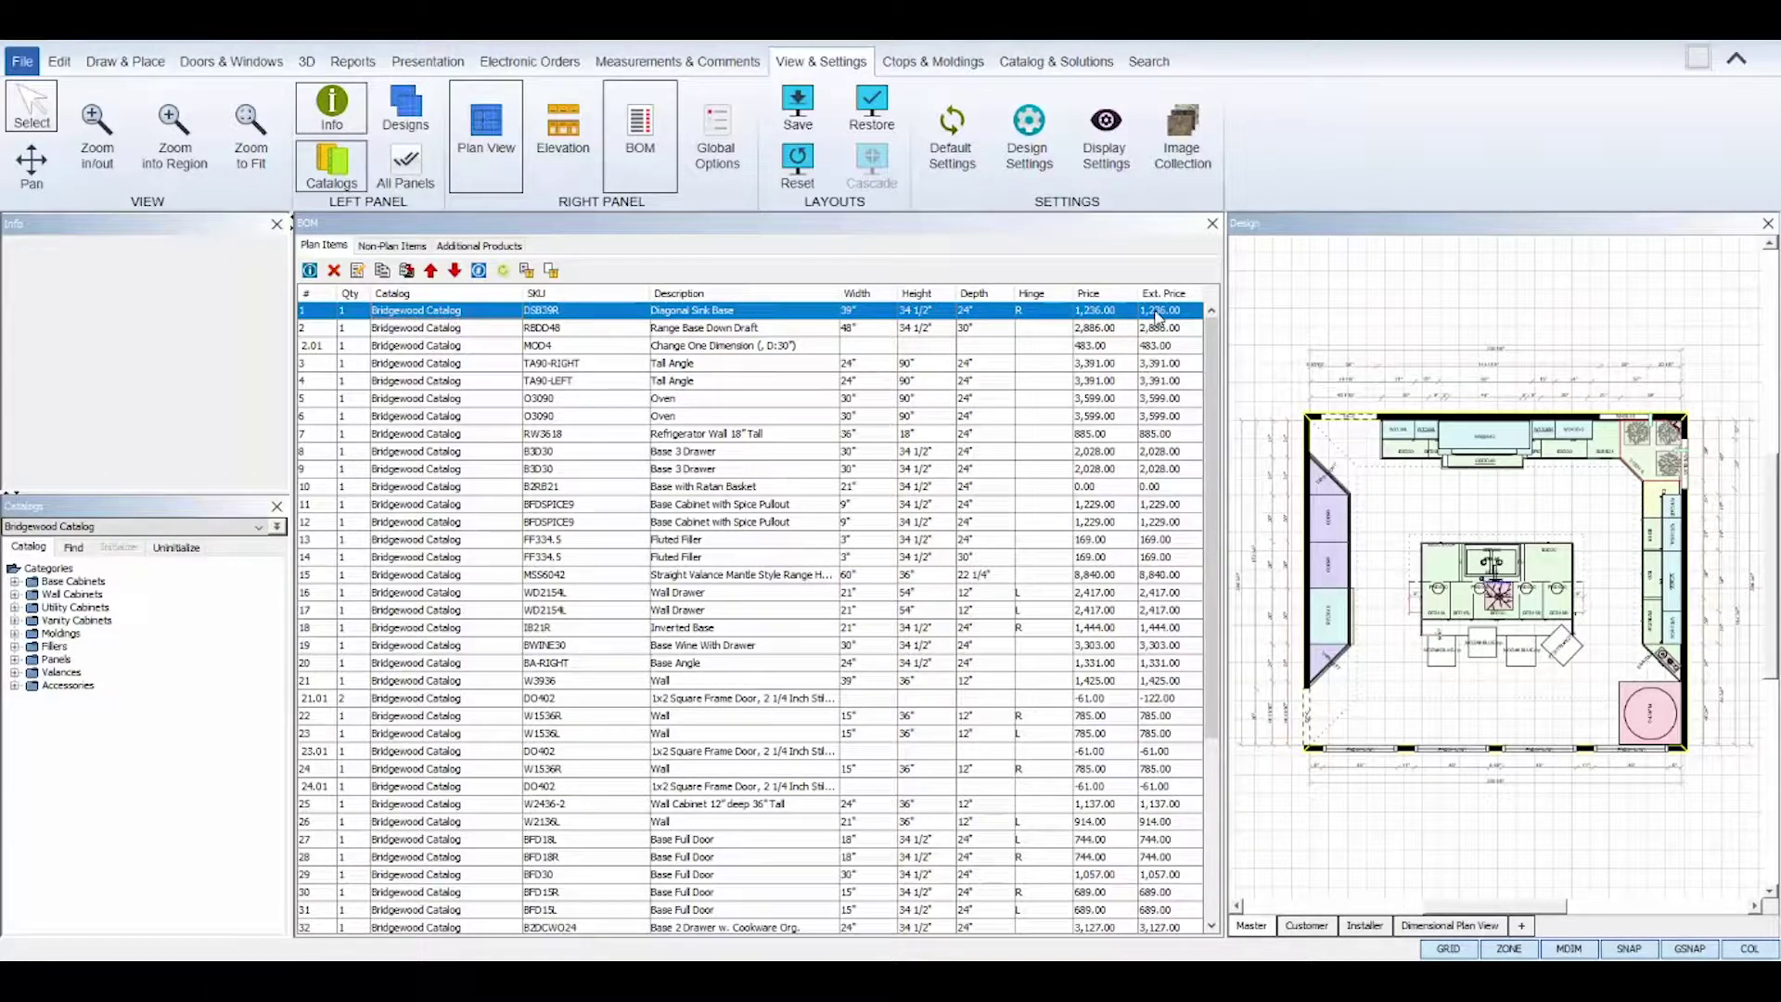
# Review the plan items, non-plan items and additional products (Apron Sink at 599), ending on non-plan items
pyautogui.click(340, 250)
pyautogui.scroll(-5, 1215, 691)
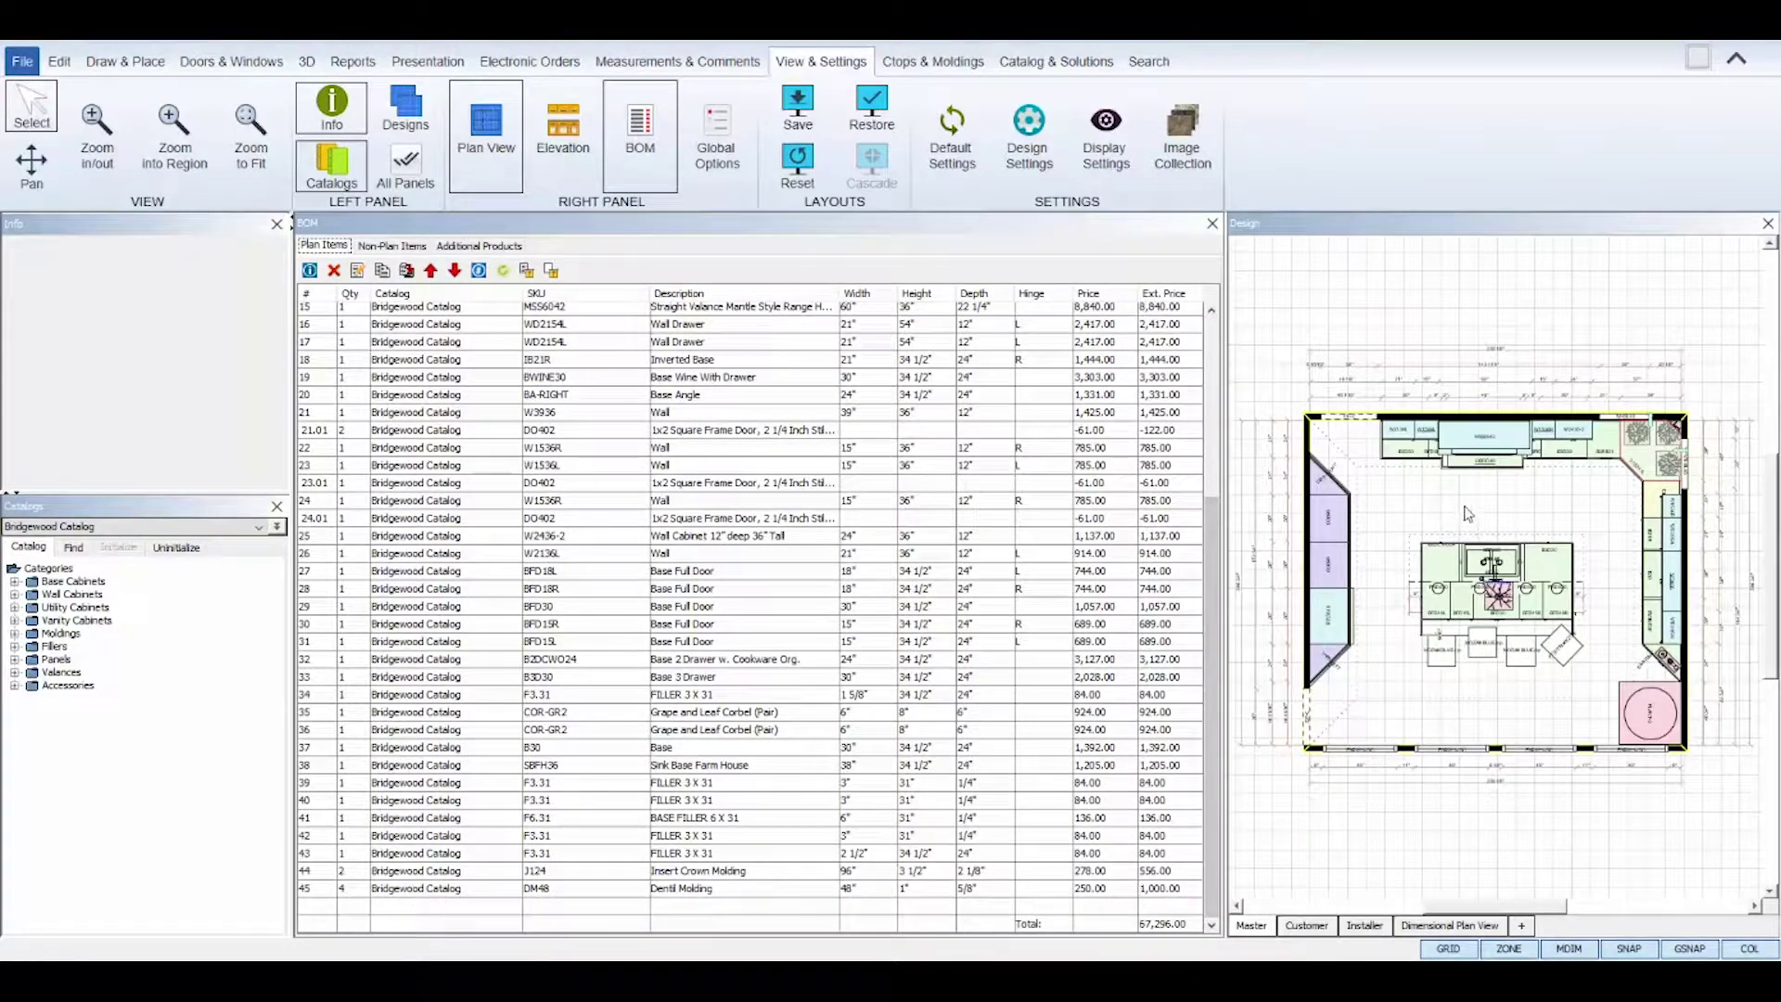
pyautogui.click(374, 247)
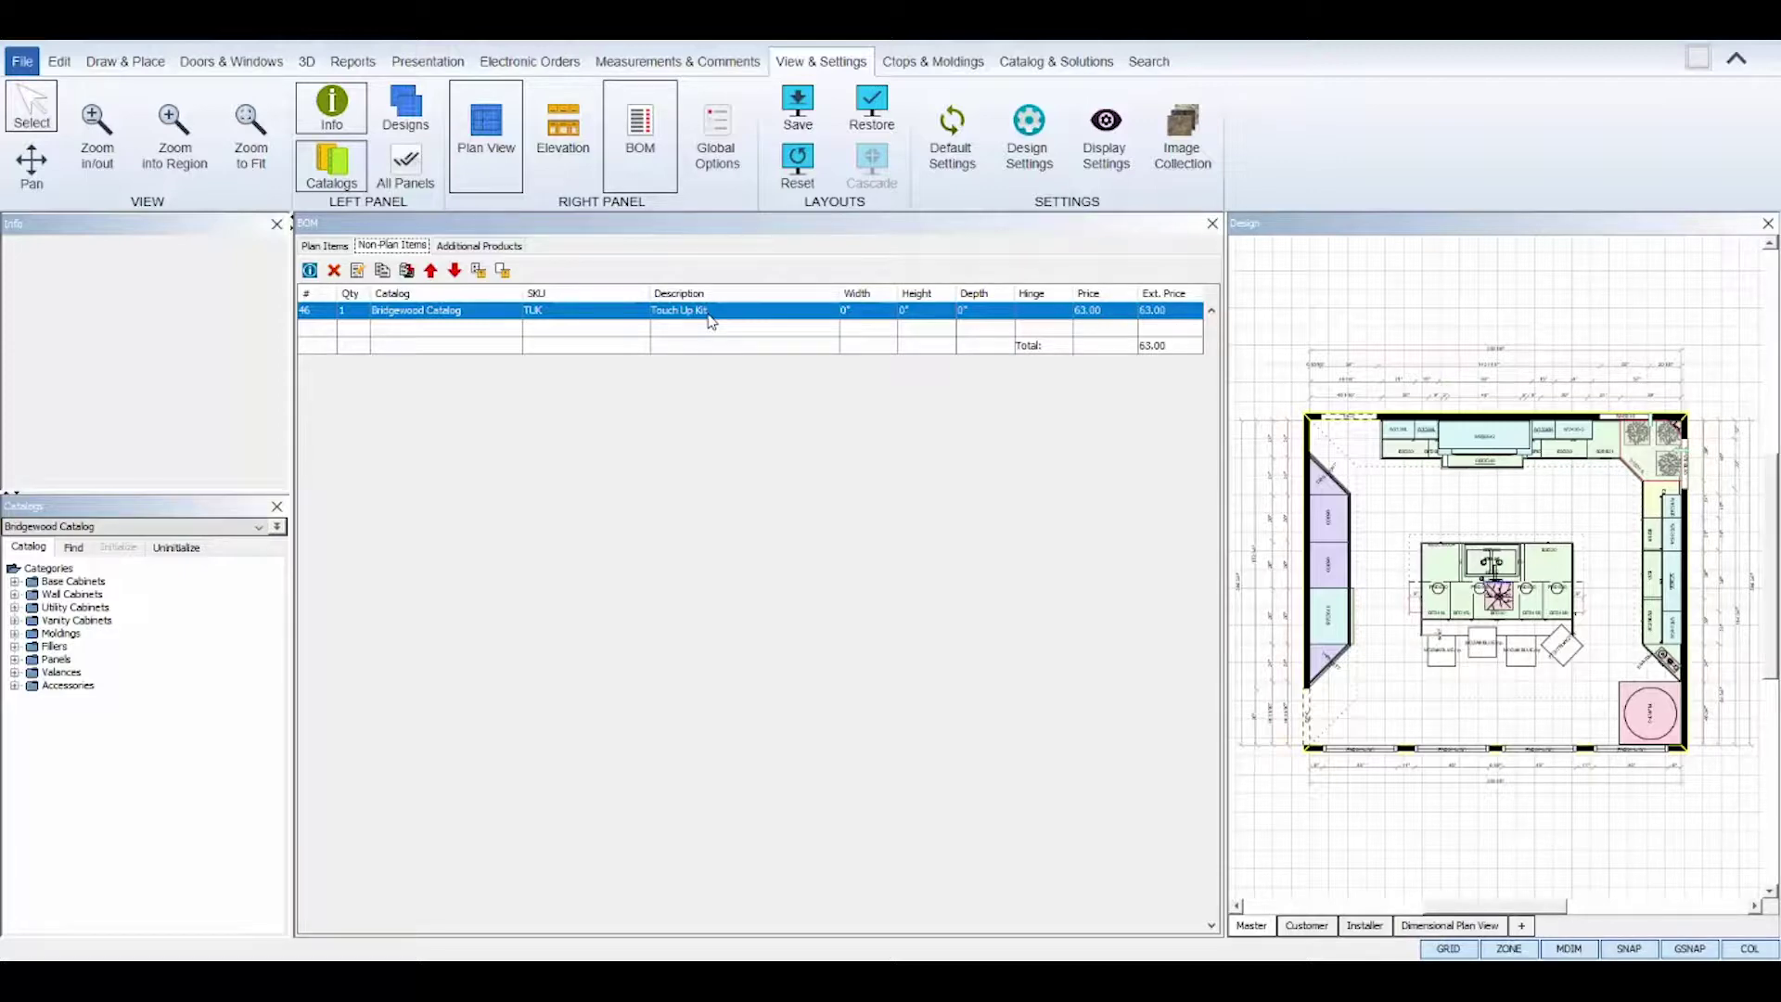
pyautogui.click(490, 247)
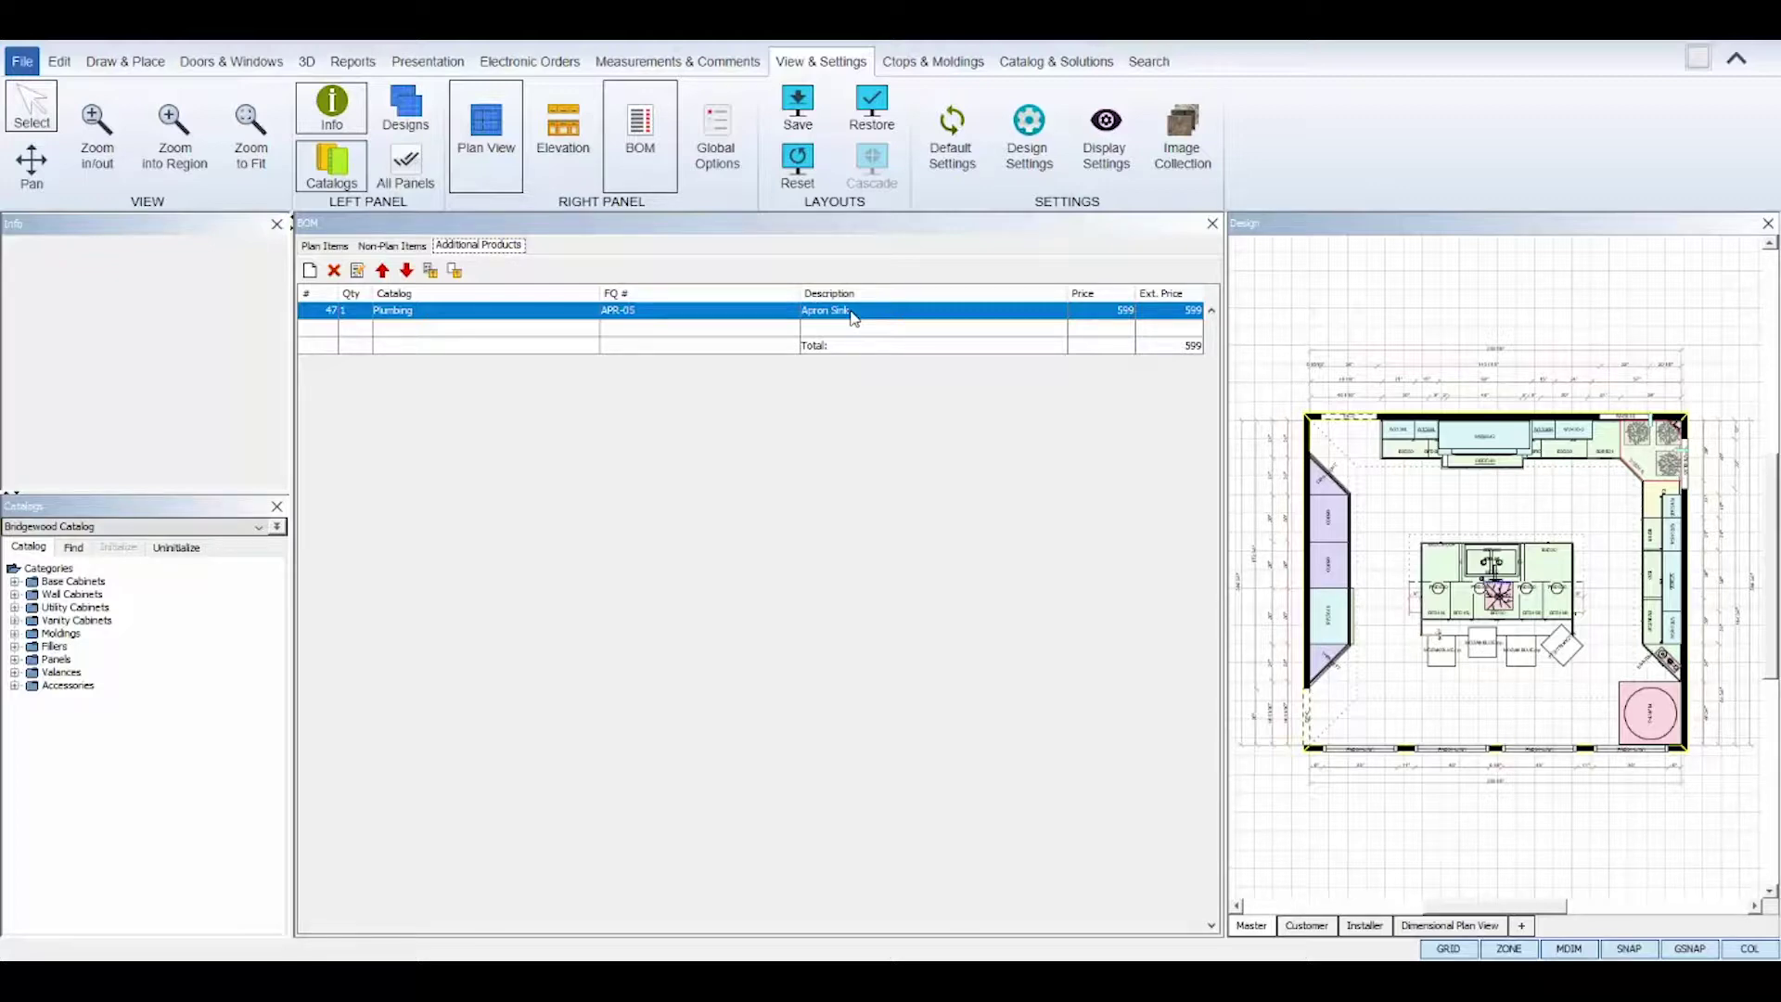
pyautogui.click(390, 245)
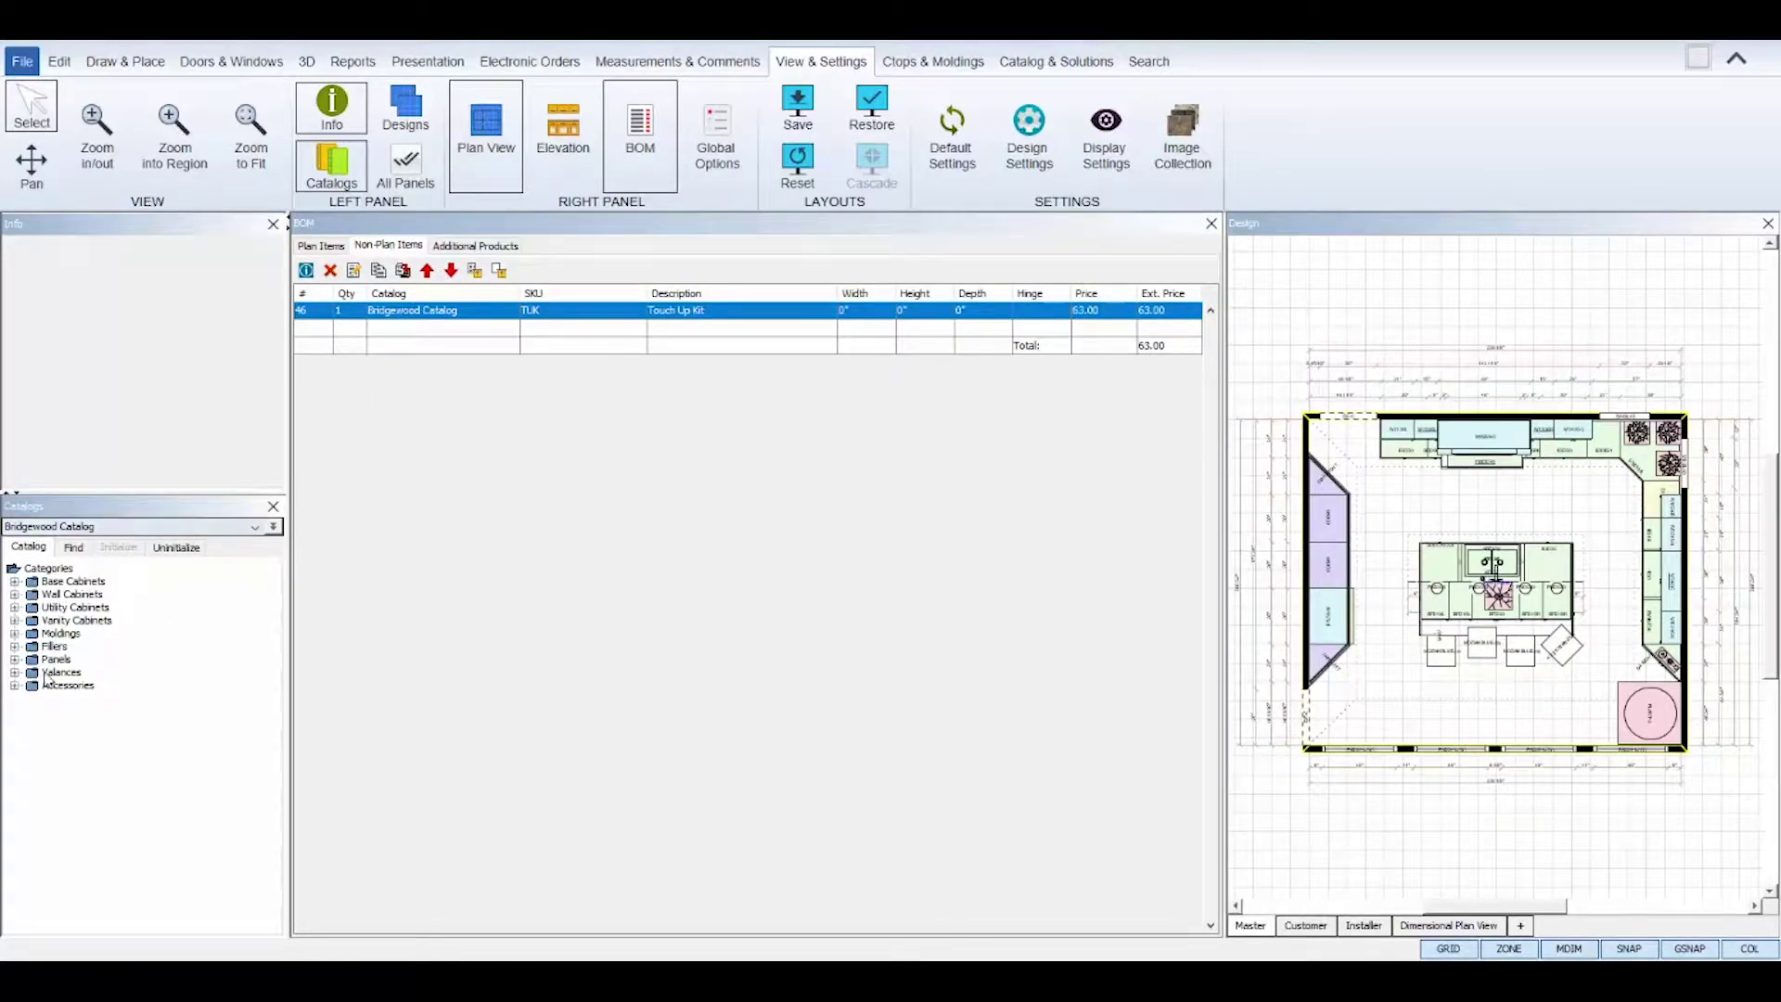
# Add the CT1 1" solid wood countertop (396.47) to the non-plan items, totalling 459.47
pyautogui.click(14, 685)
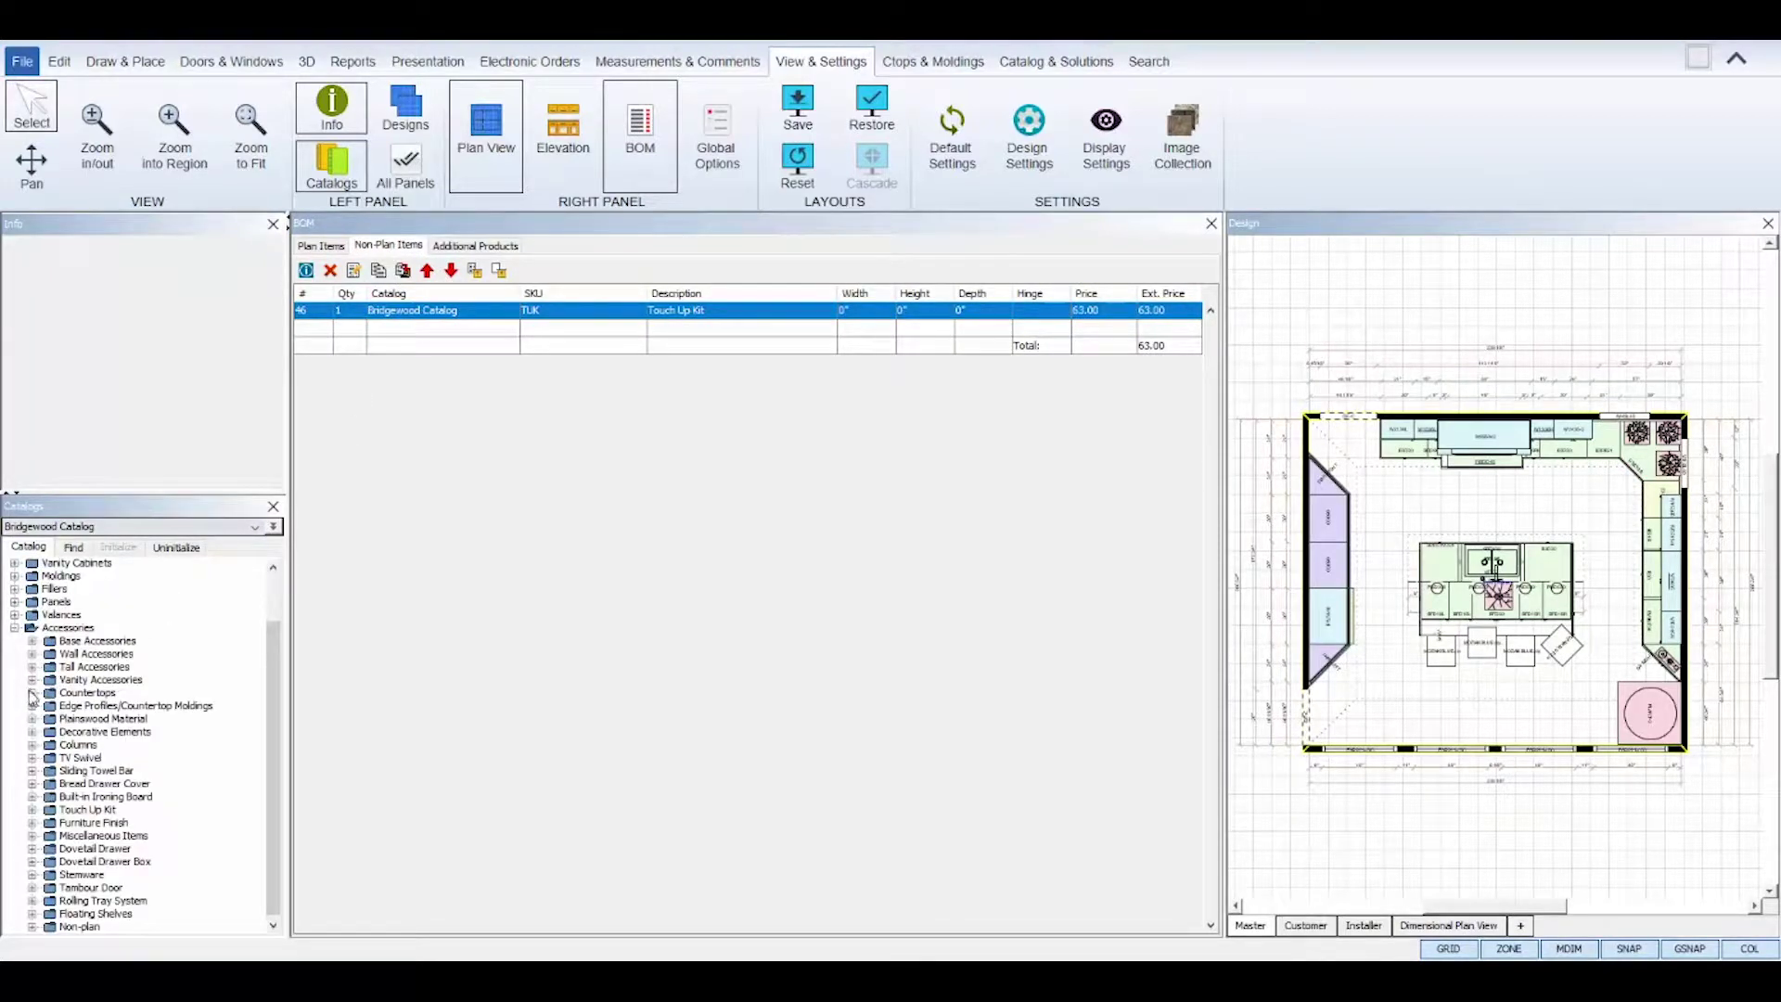
pyautogui.click(32, 693)
pyautogui.click(50, 706)
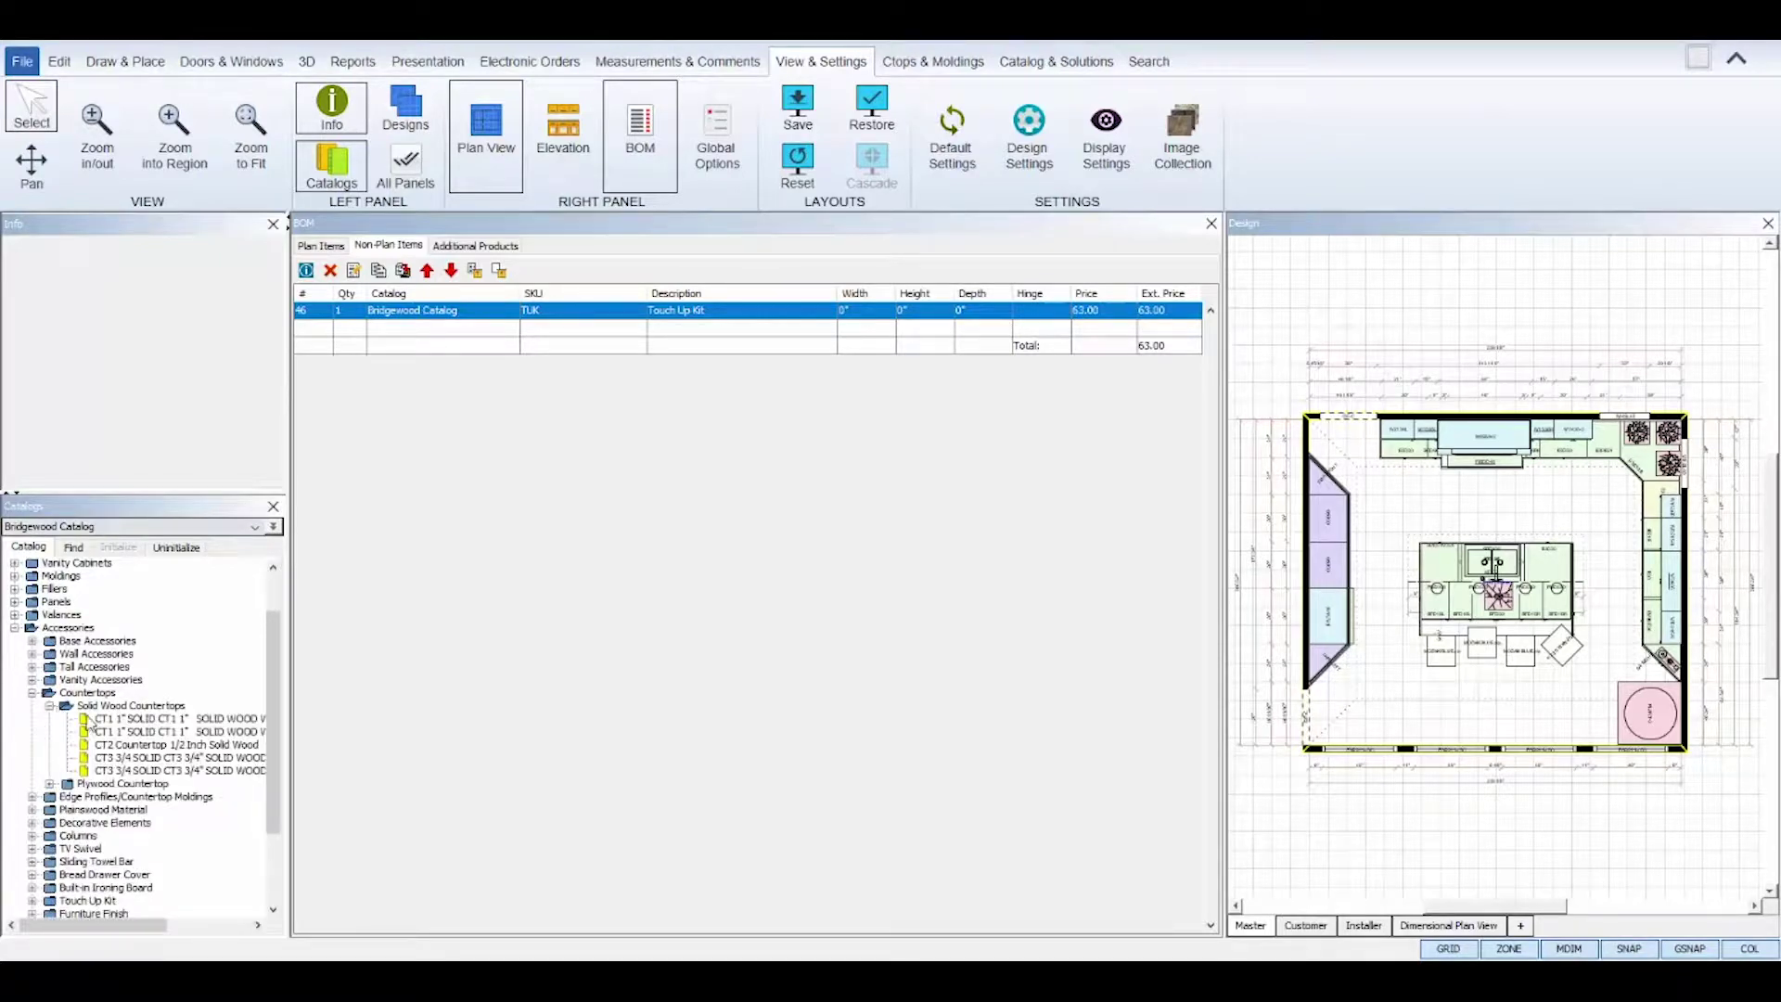
pyautogui.click(89, 721)
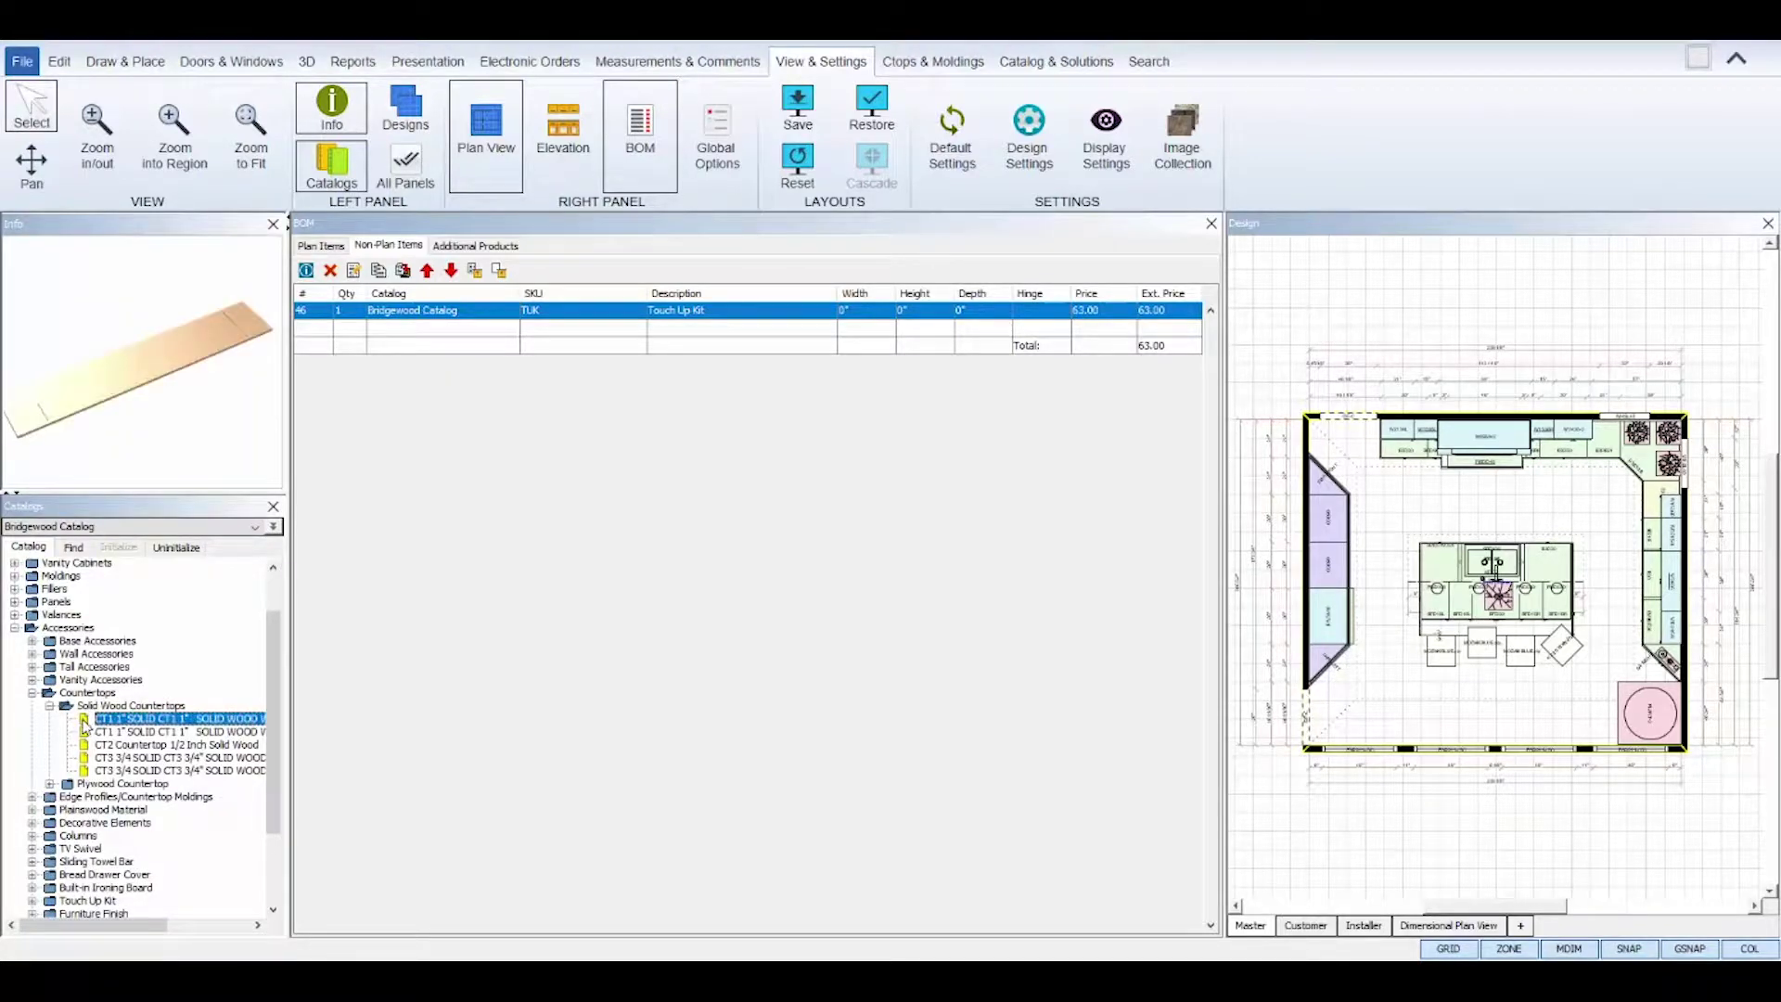
pyautogui.moveTo(84, 726); pyautogui.dragTo(461, 337)
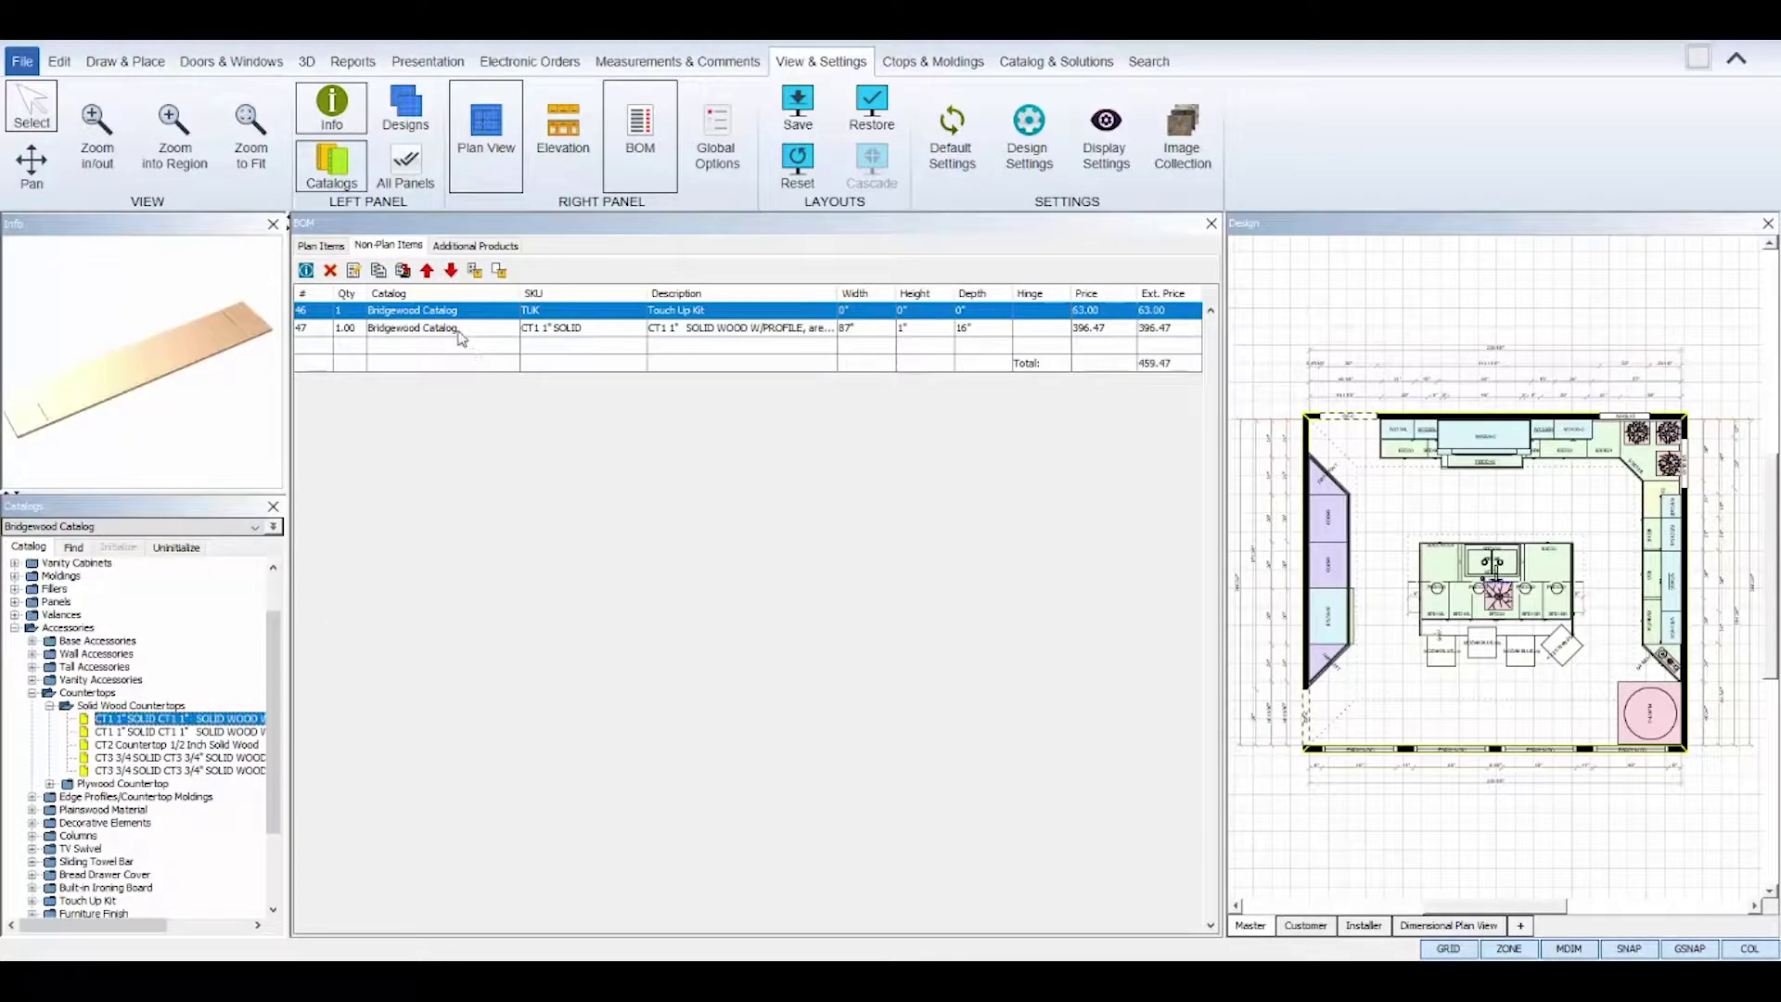
# Open the attributes of the Touch Up Kit line
pyautogui.click(461, 329)
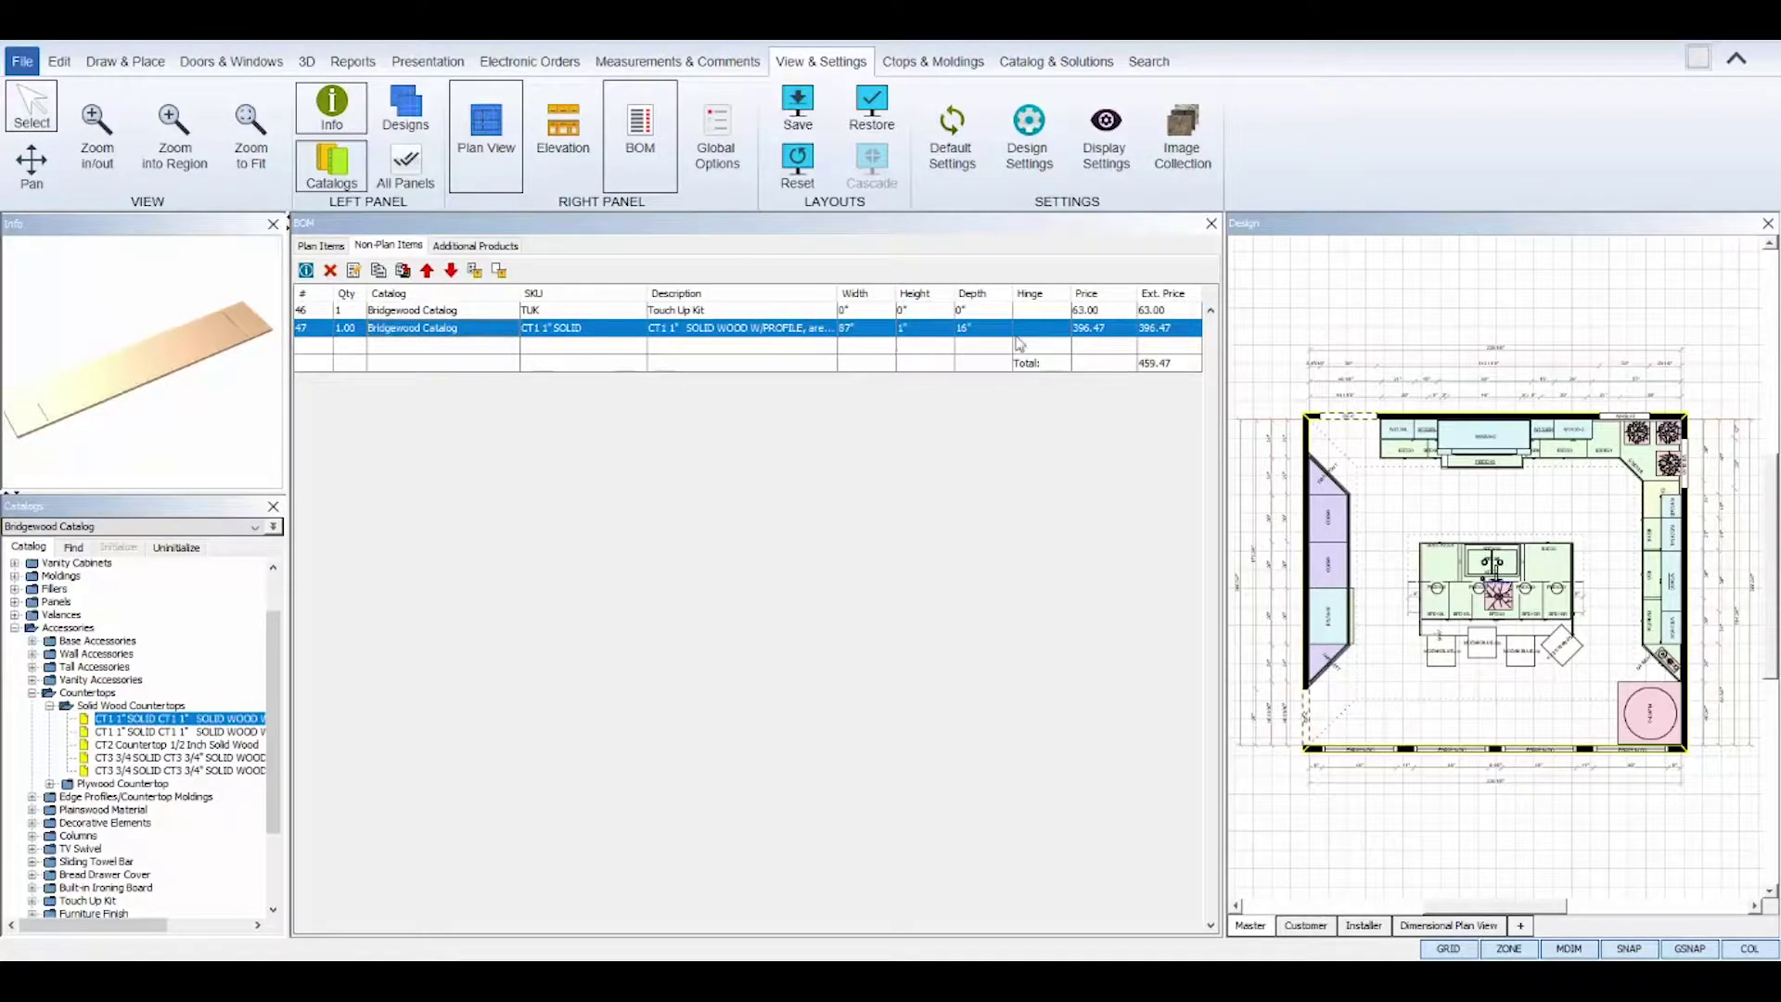
pyautogui.click(352, 312)
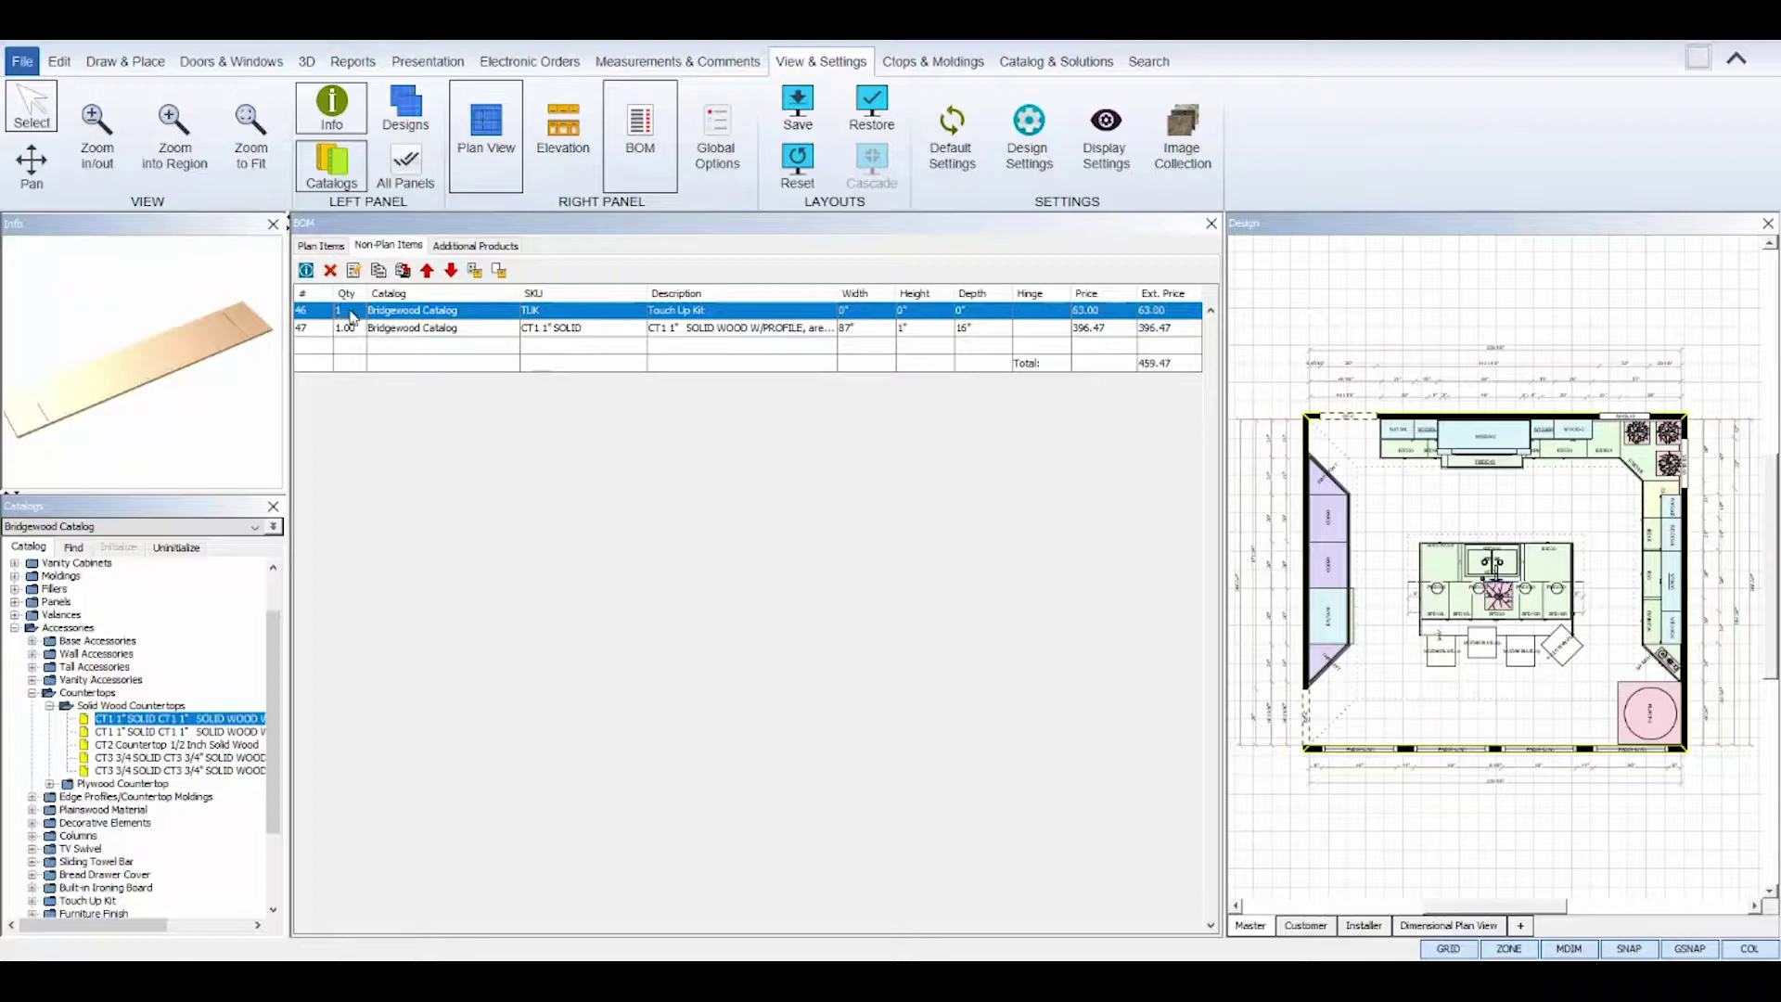
pyautogui.doubleClick(352, 315)
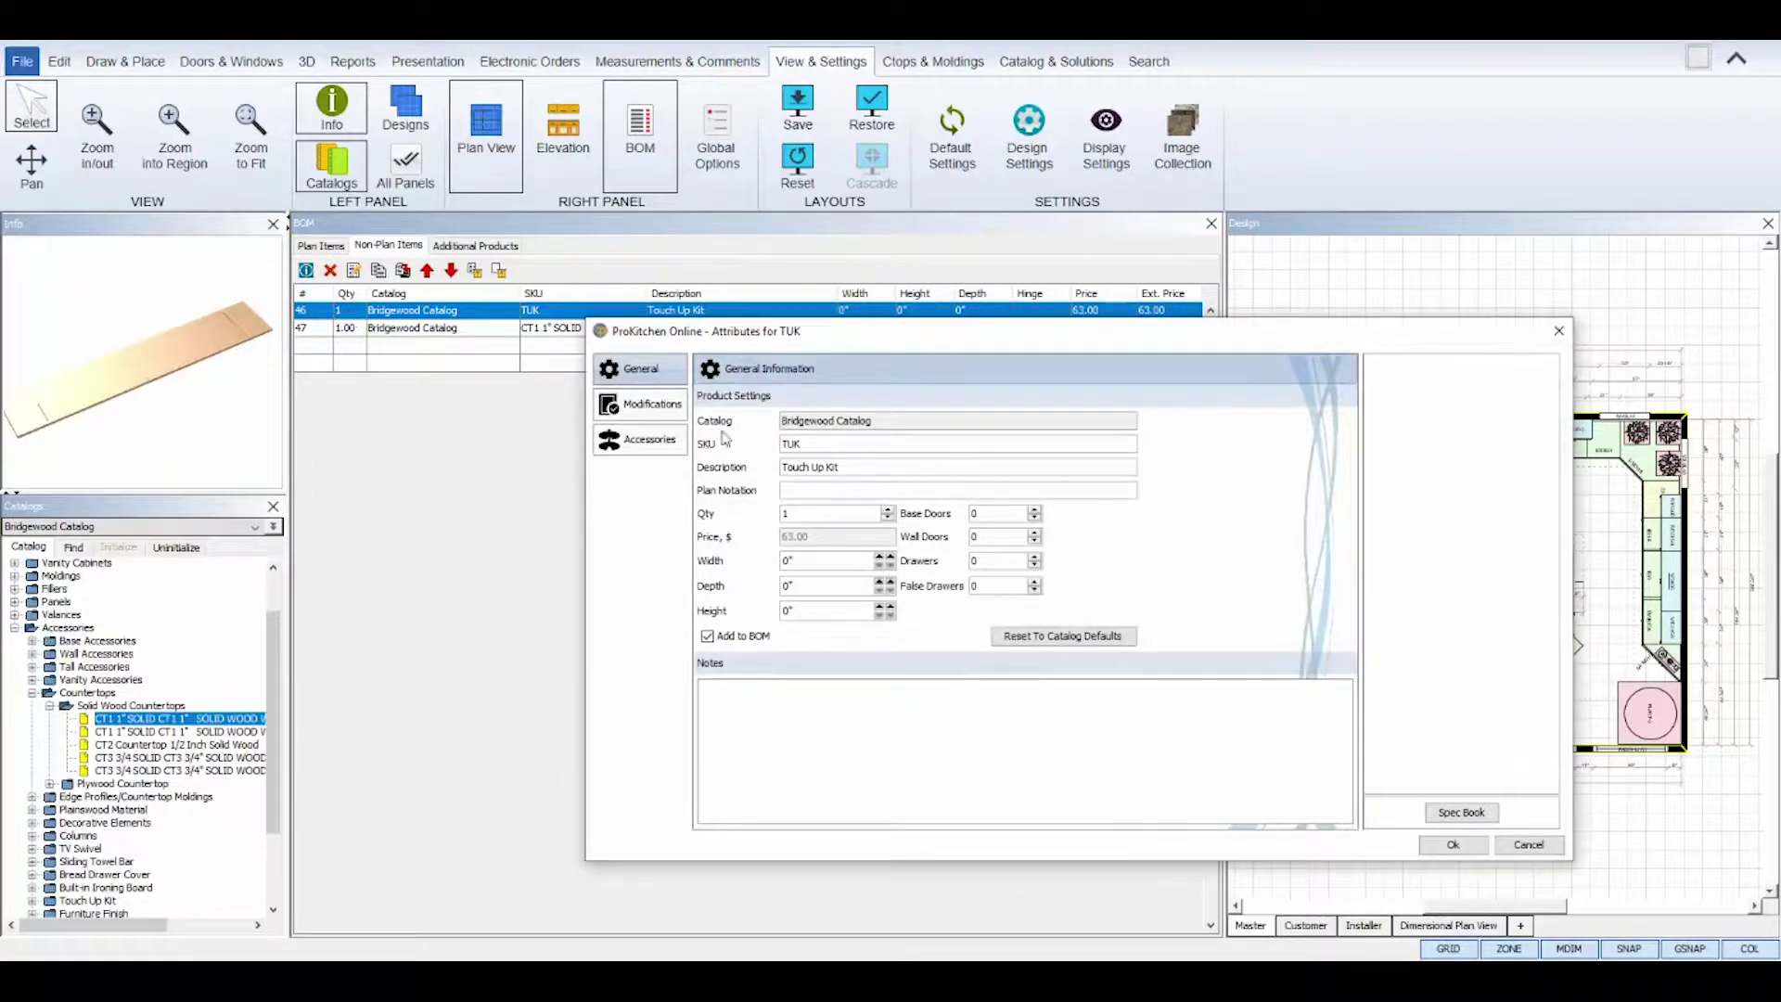
# Change the Touch Up Kit quantity to 2, making its line 126.00 and the total 522.47
pyautogui.click(888, 509)
pyautogui.moveTo(813, 511); pyautogui.dragTo(778, 512)
pyautogui.click(1429, 845)
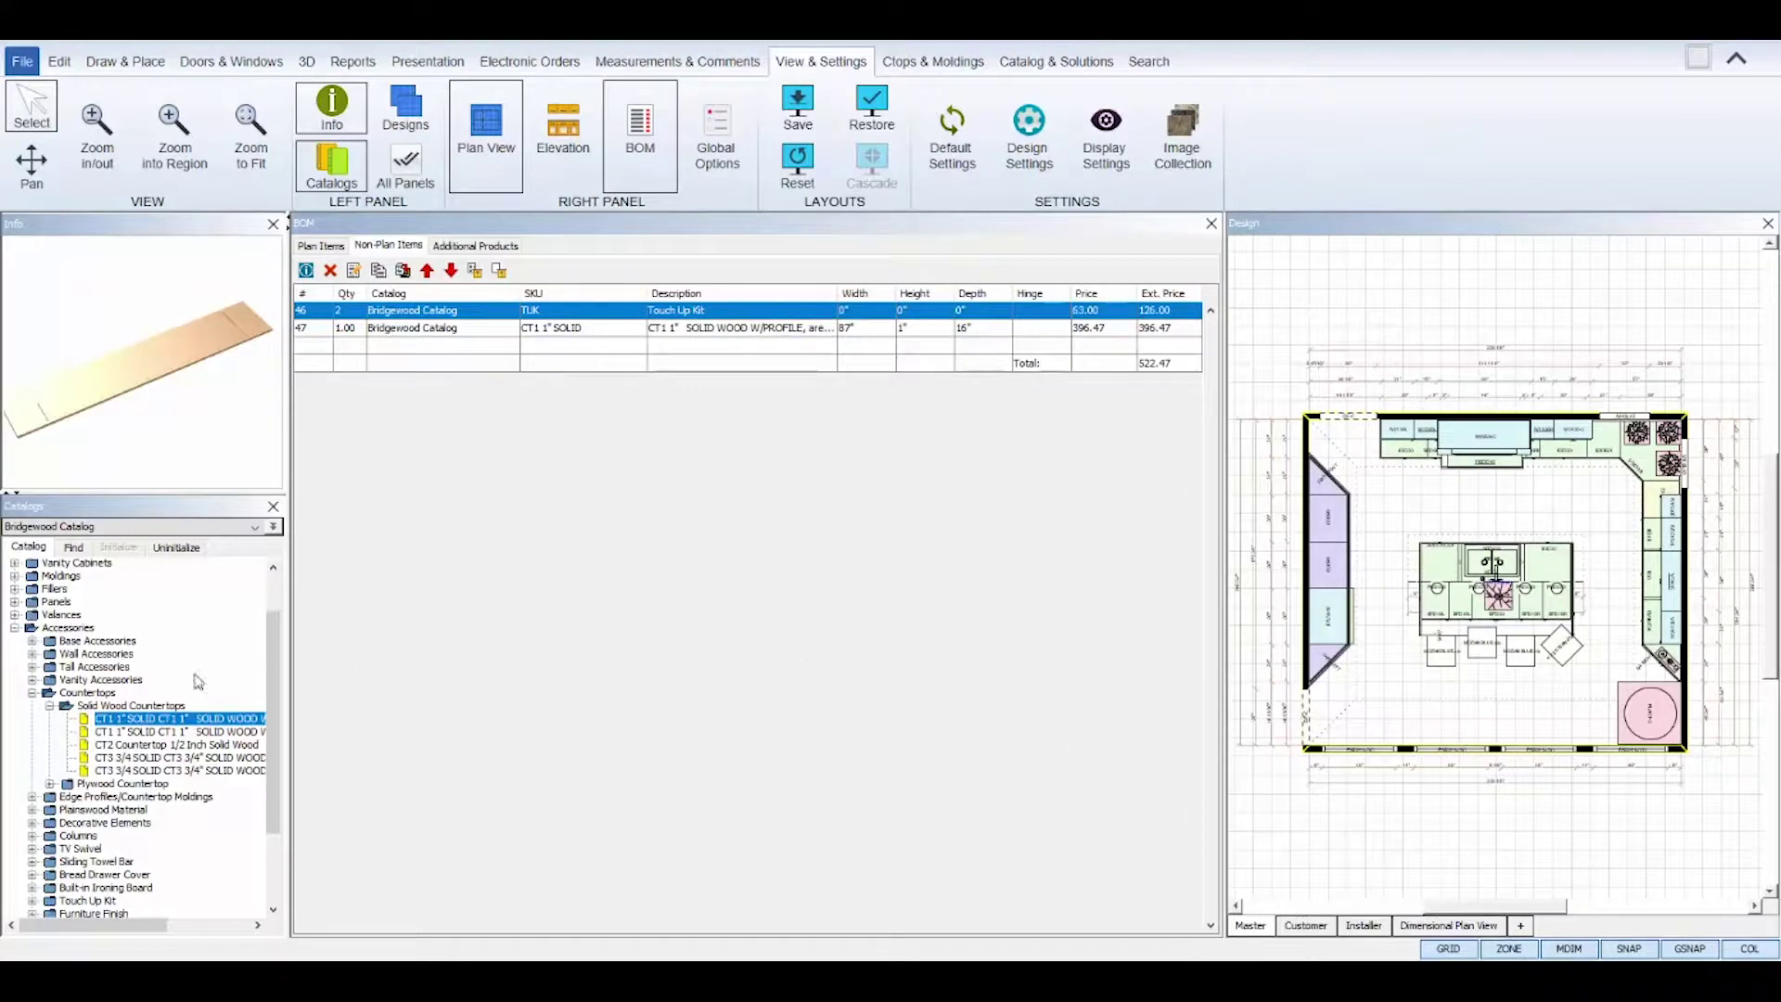
pyautogui.click(50, 707)
# Collapse the catalog tree and start a new Appliances factory quote in Additional Products
pyautogui.click(31, 694)
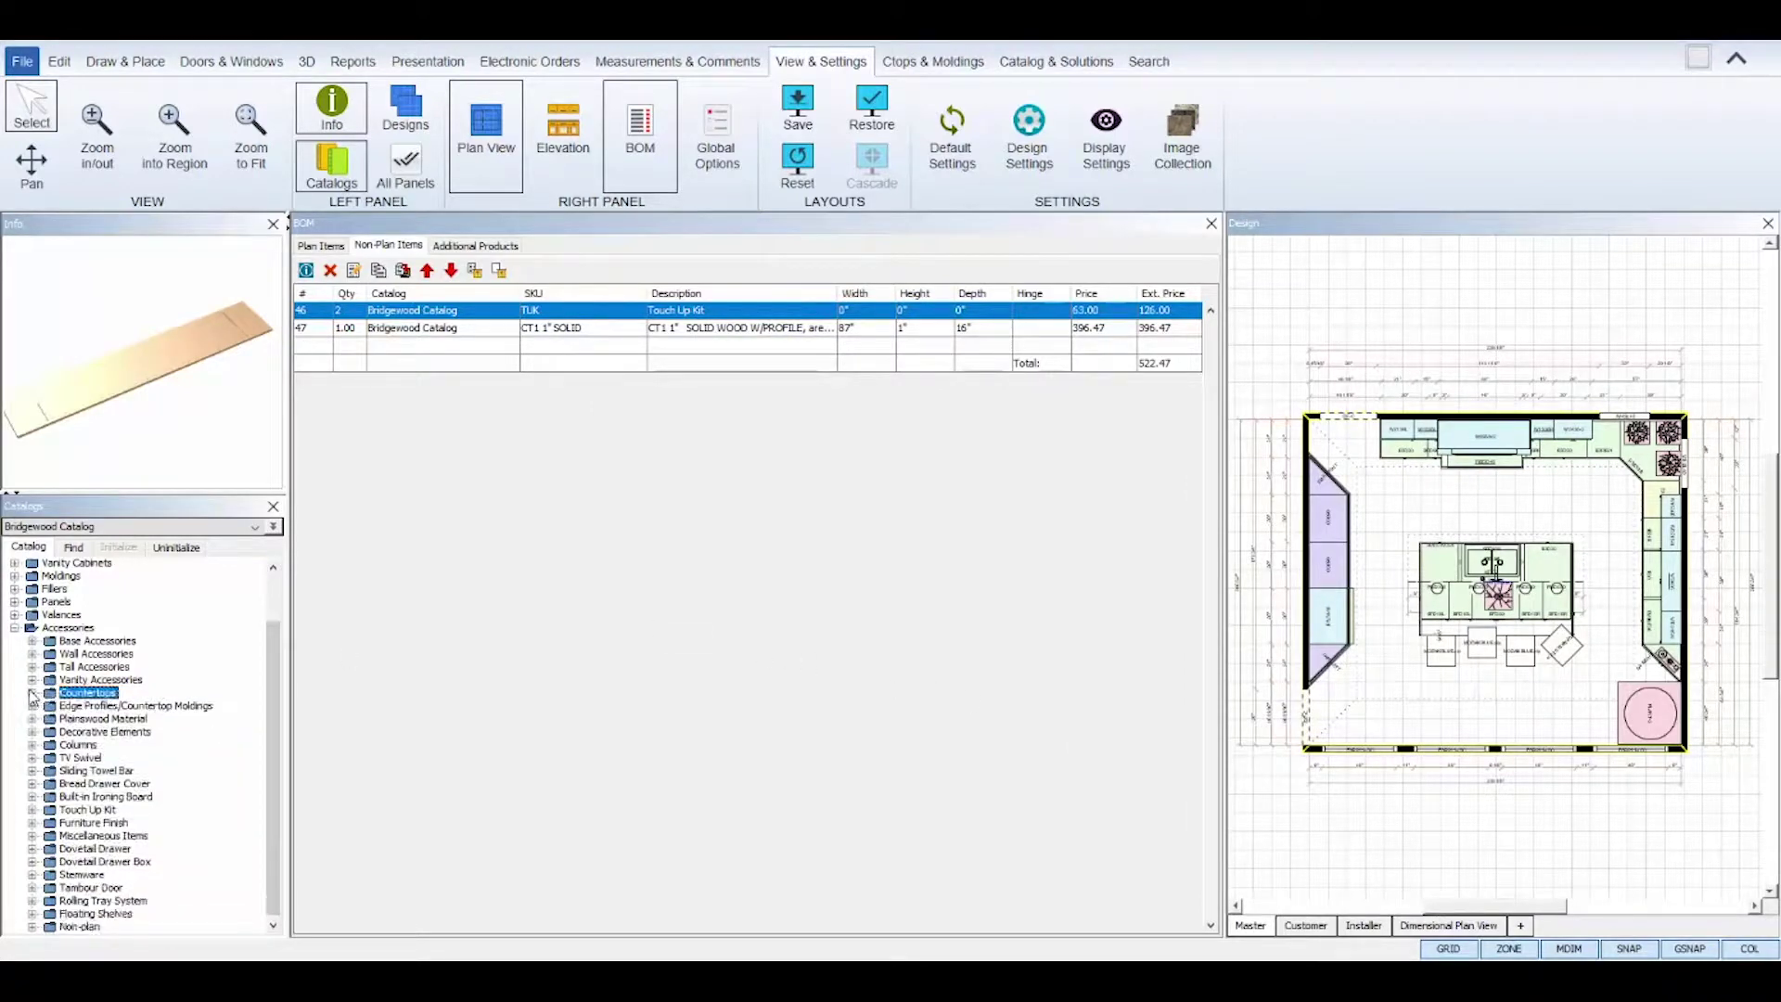
pyautogui.click(15, 628)
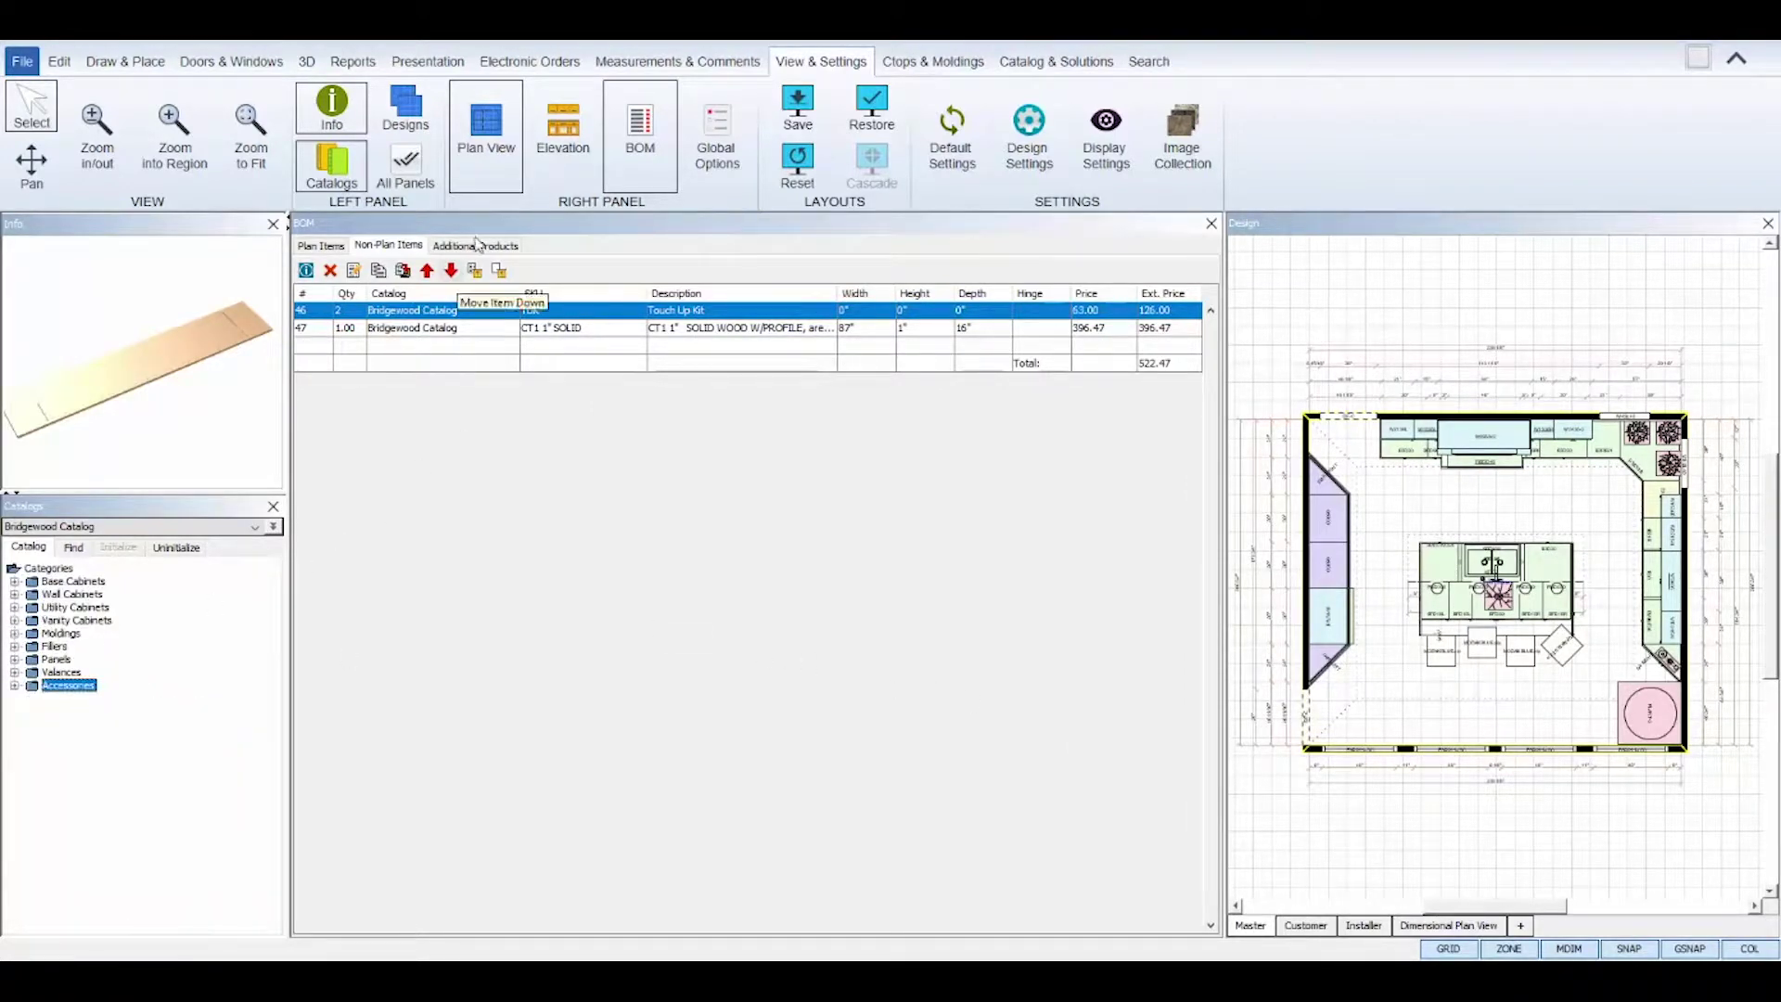
pyautogui.click(475, 245)
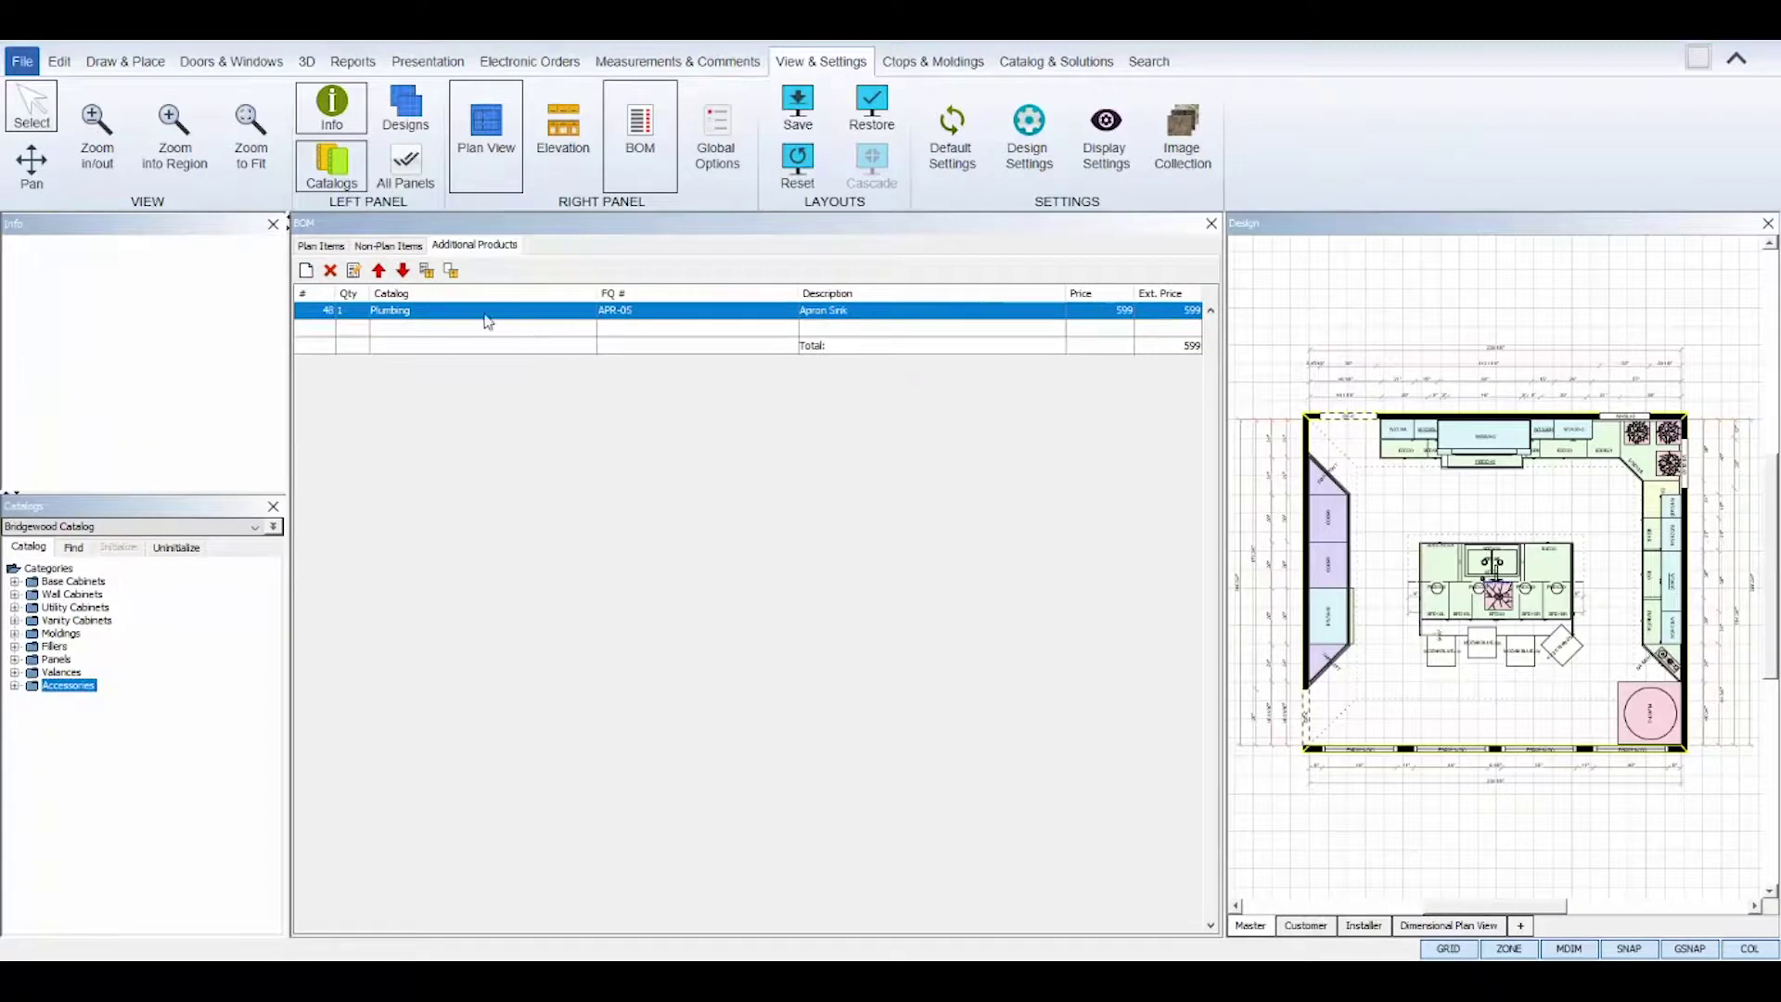
pyautogui.click(307, 271)
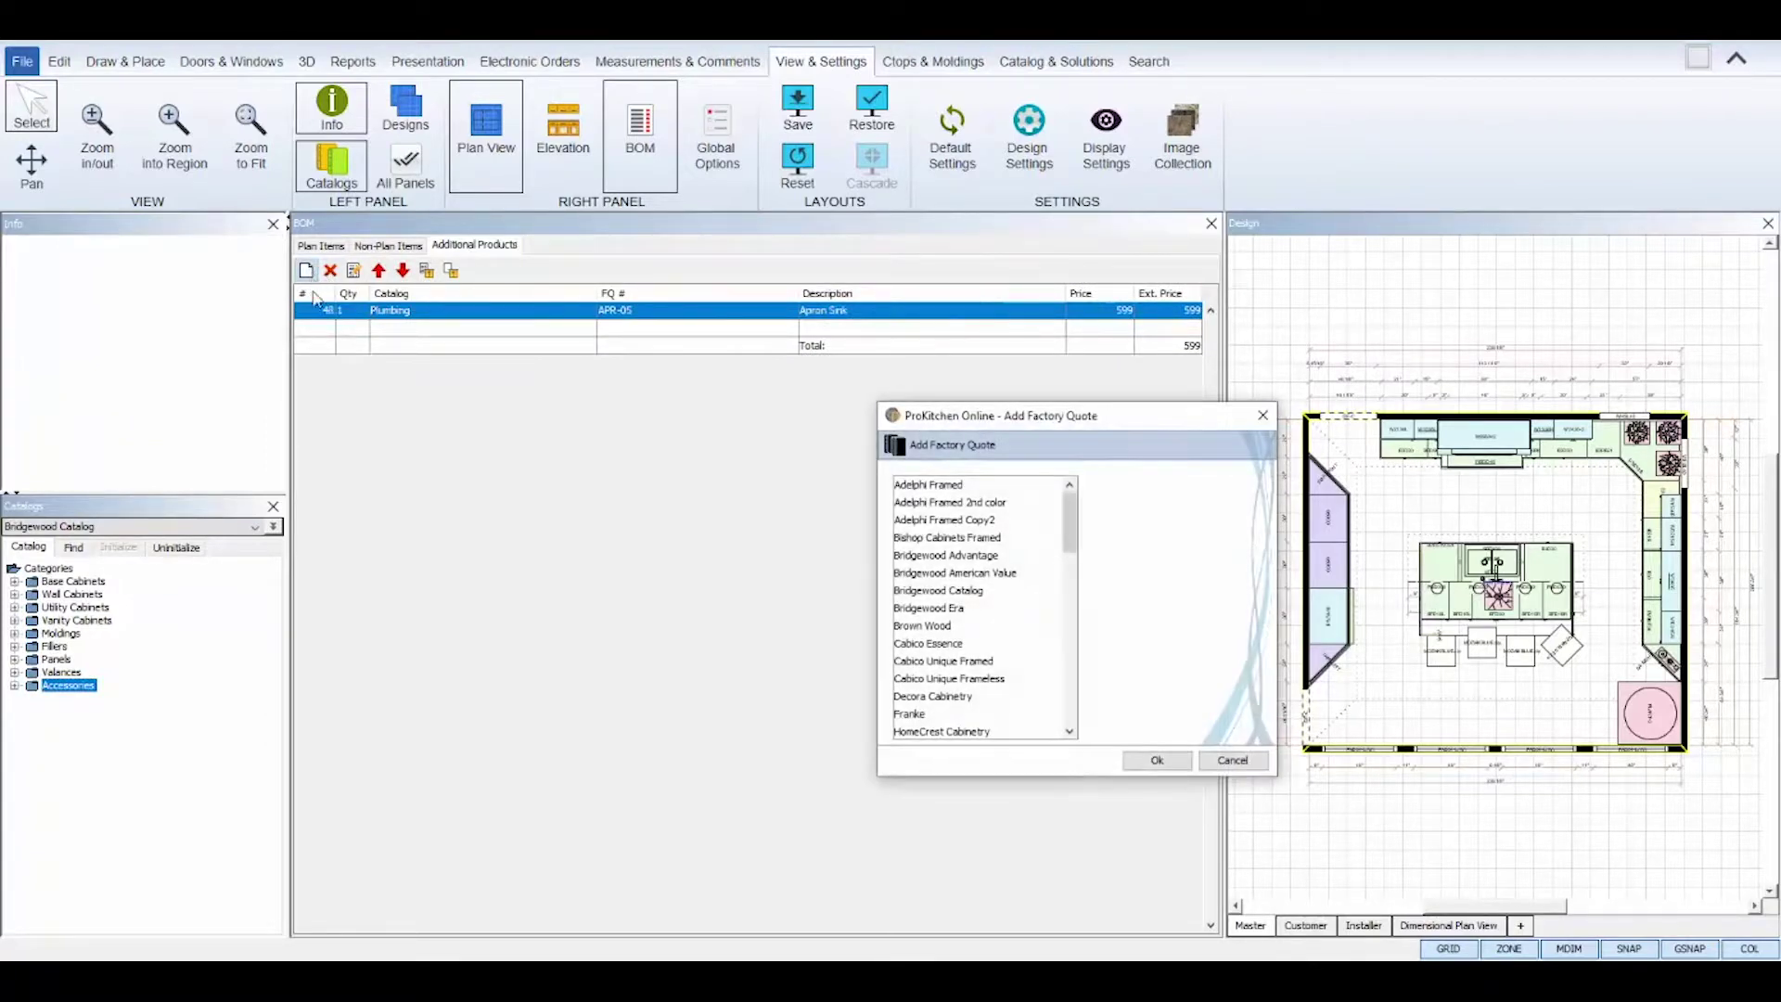
pyautogui.moveTo(1068, 526); pyautogui.dragTo(1078, 672)
pyautogui.click(953, 644)
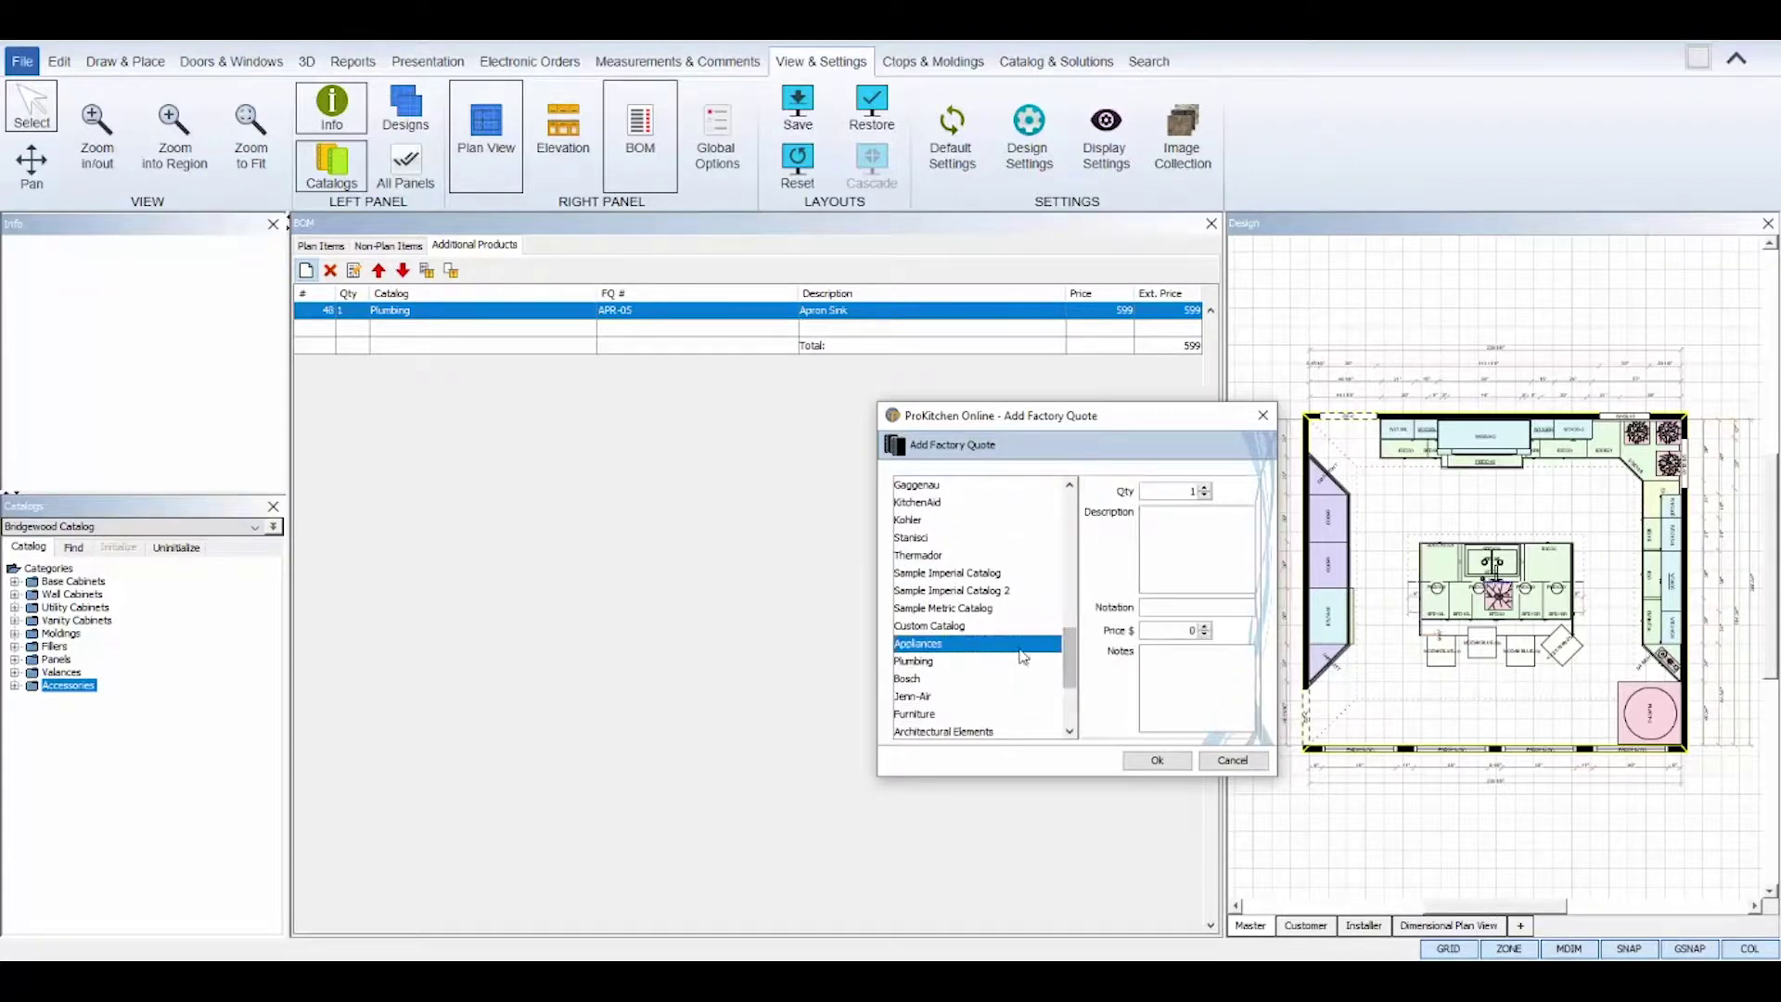
# Fill in the quote as Gas Cooktop 30", CKT-CGT30 at 1,079, bringing additional products to 1,678
pyautogui.click(1157, 525)
pyautogui.write('Gas Cooktop 30"')
pyautogui.click(1163, 608)
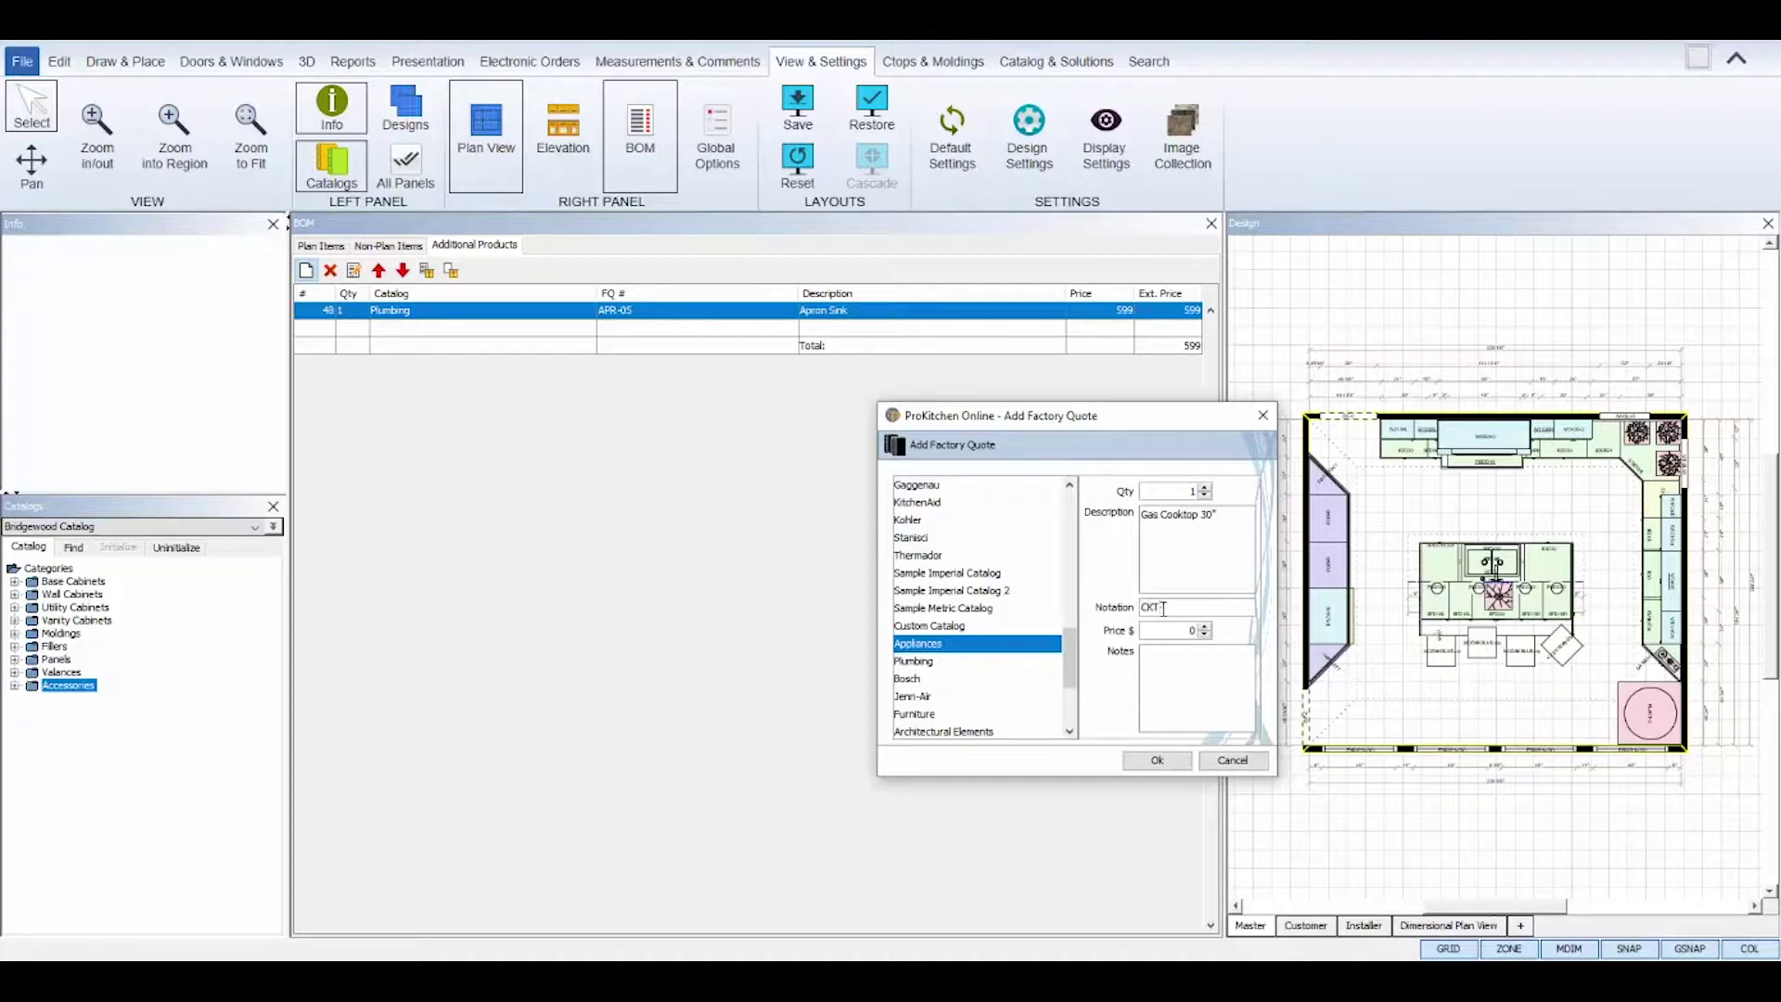
pyautogui.write('CKT-CGT30')
pyautogui.click(1180, 628)
pyautogui.moveTo(1180, 627); pyautogui.dragTo(1213, 630)
pyautogui.write('1079')
pyautogui.write('less Steel')
pyautogui.click(1157, 759)
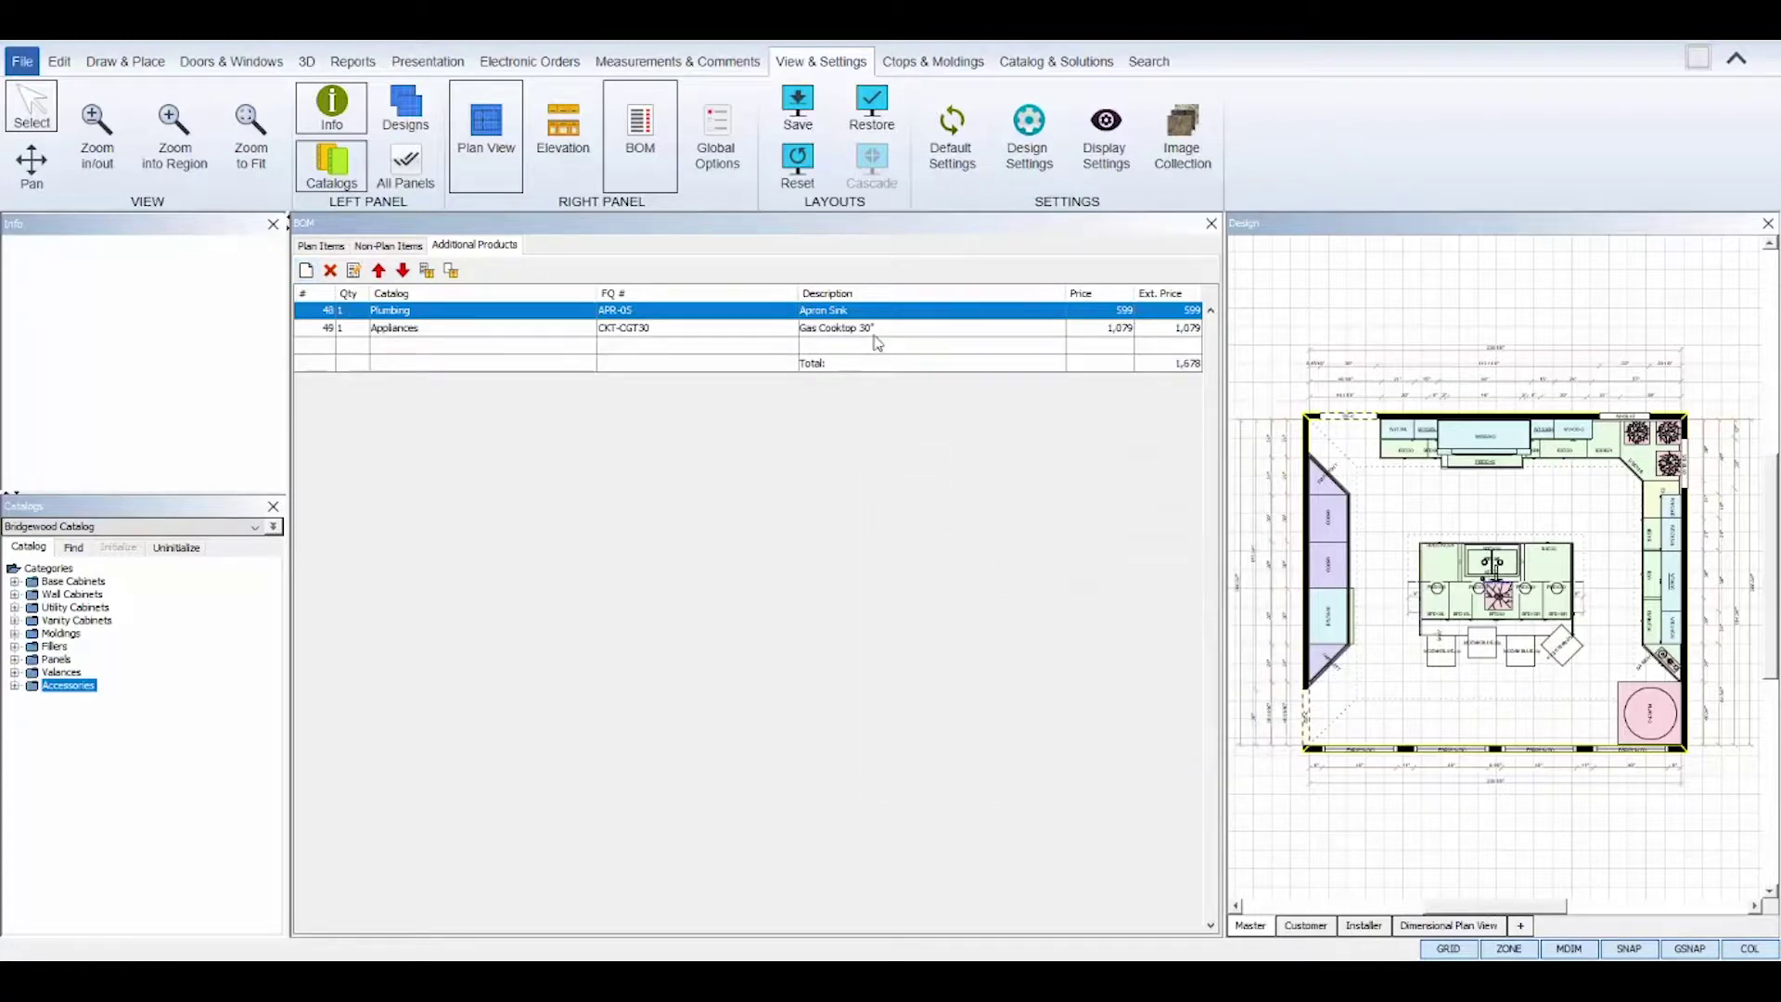
pyautogui.click(320, 245)
# Locate the three B3D30 Base 3 Drawer cabinets in the plan and view the first one's Product Info
pyautogui.click(410, 312)
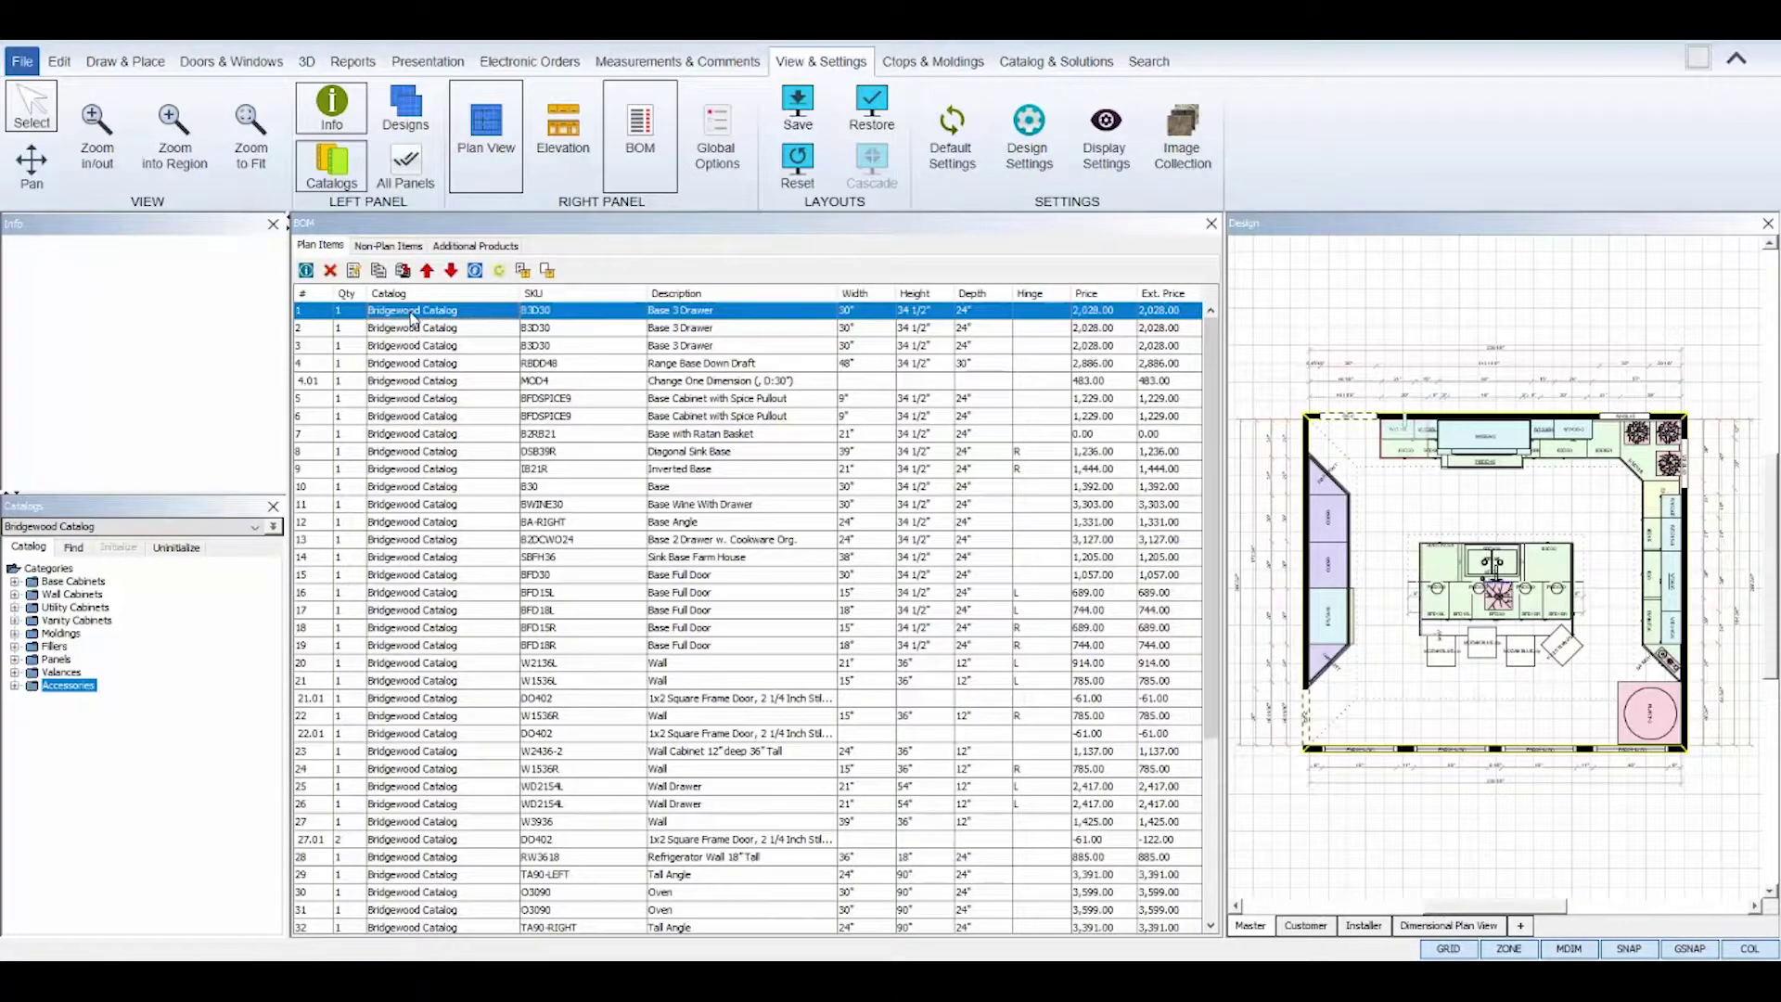
pyautogui.scroll(2, 1388, 426)
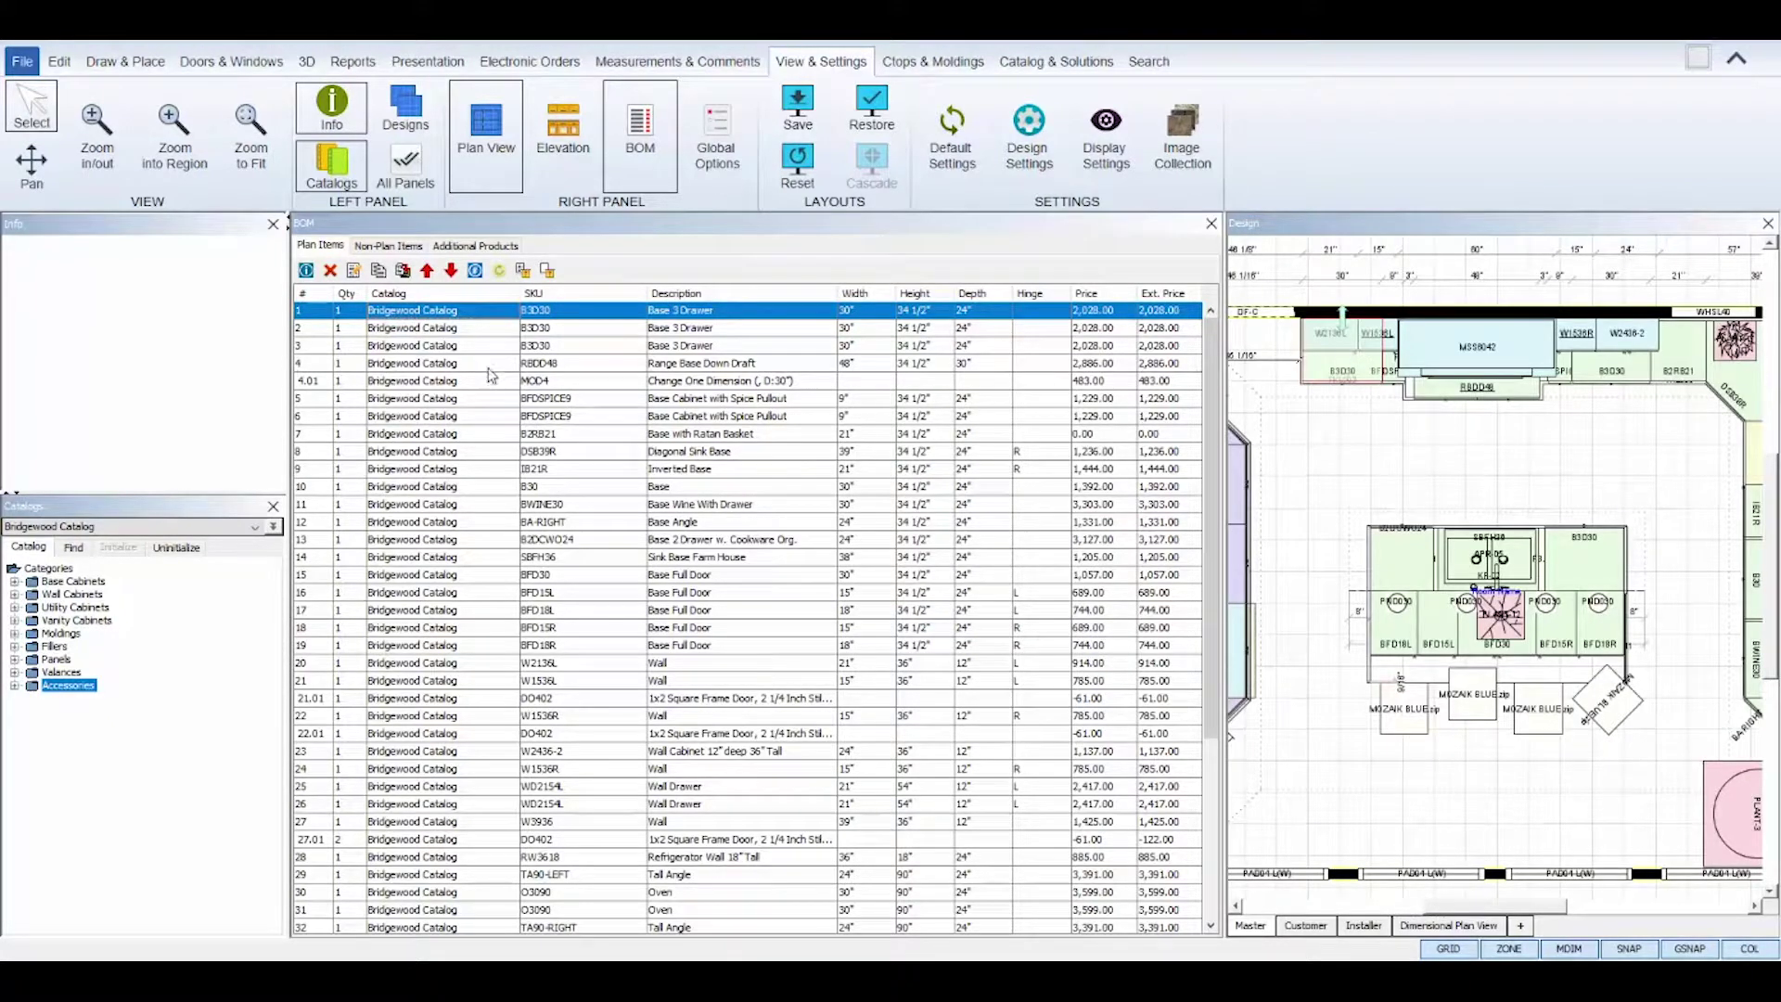
pyautogui.click(476, 330)
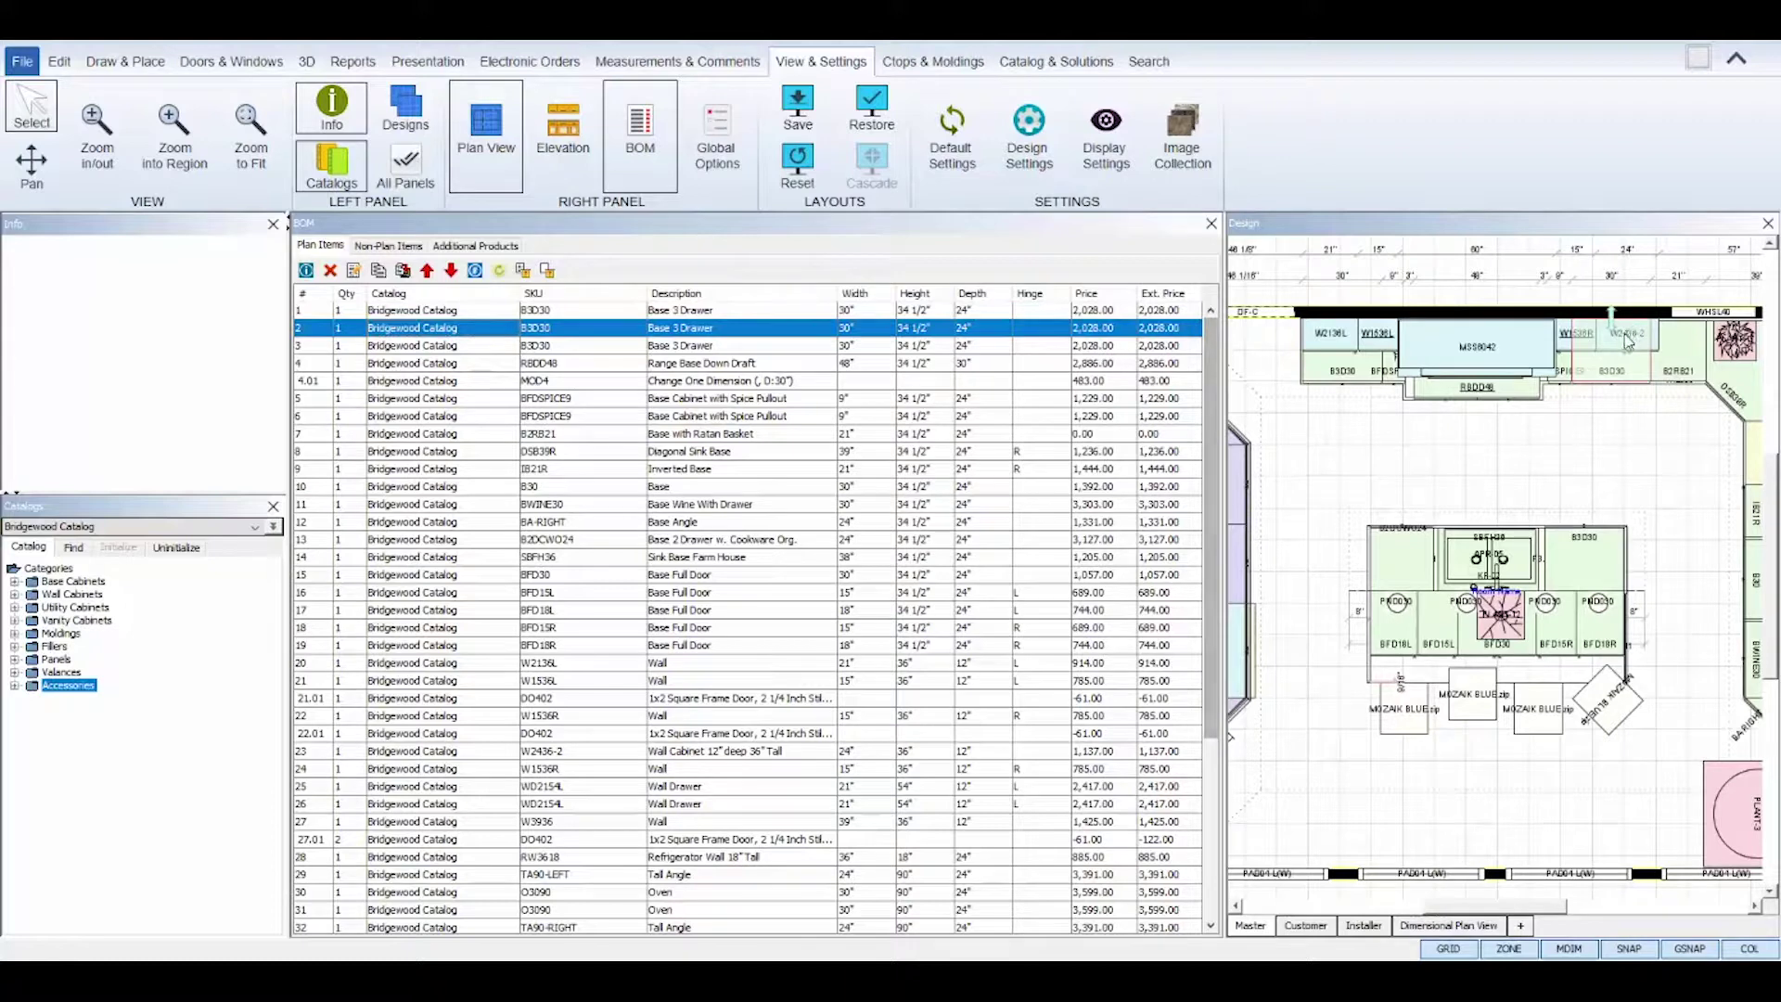
pyautogui.click(529, 347)
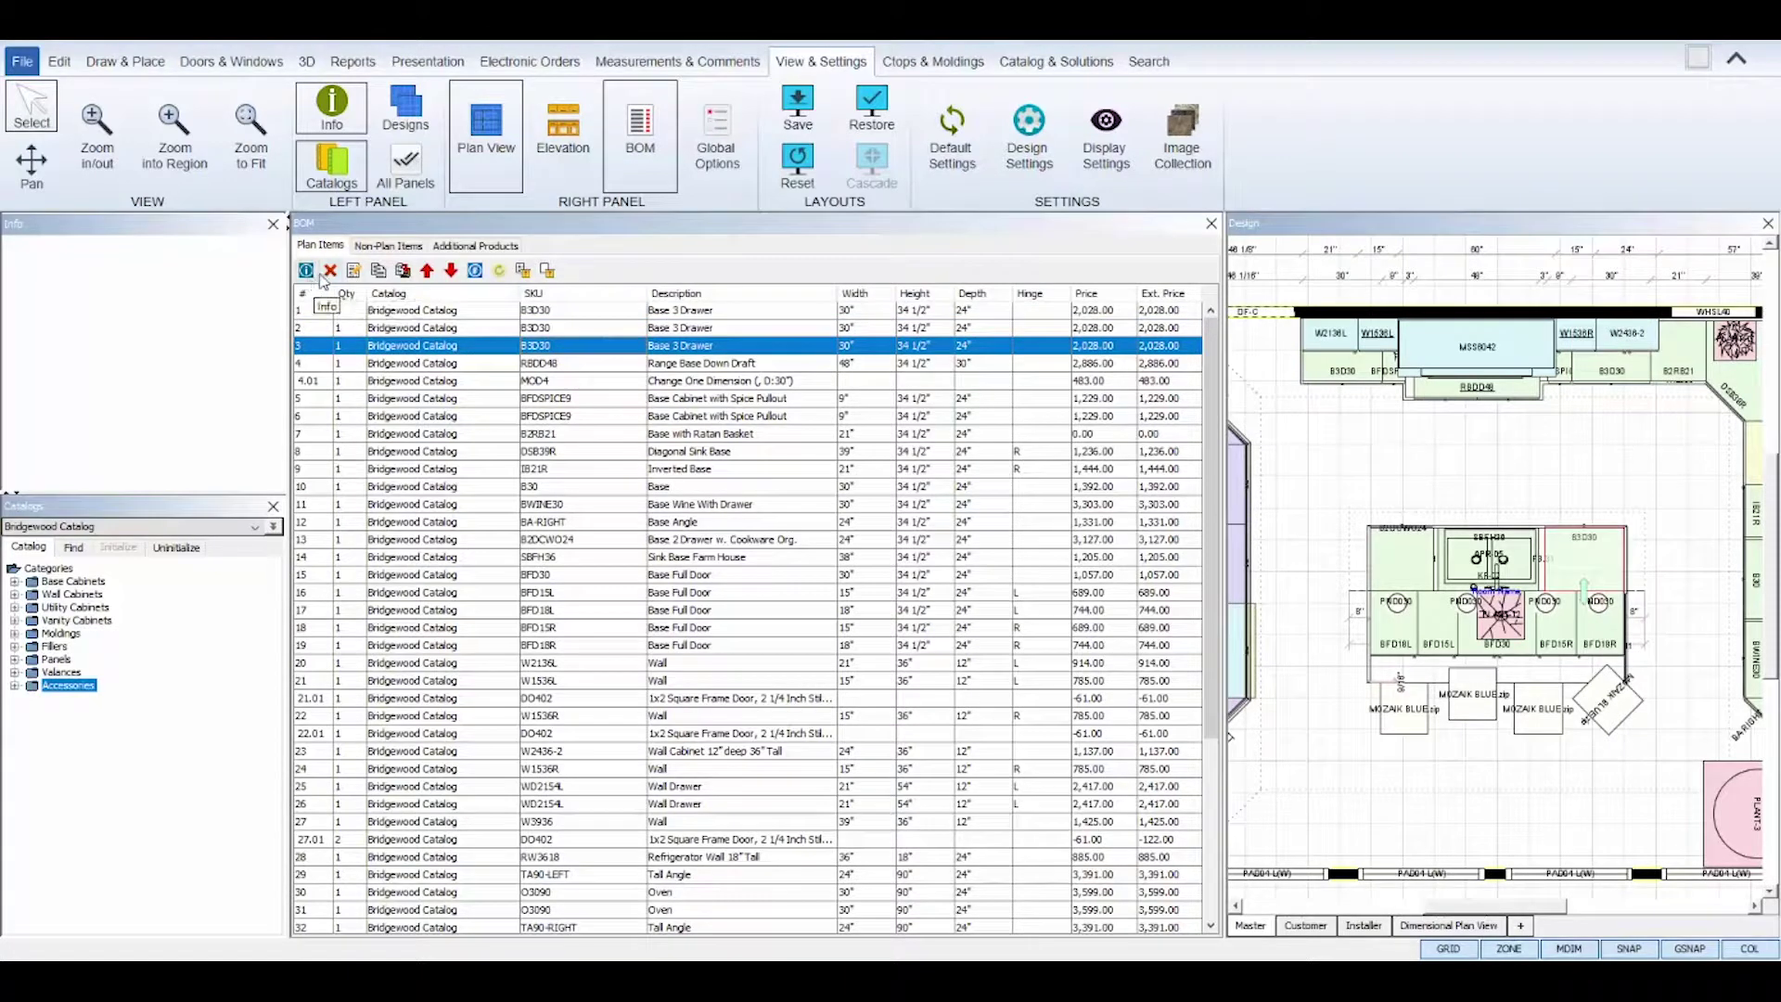
pyautogui.click(383, 312)
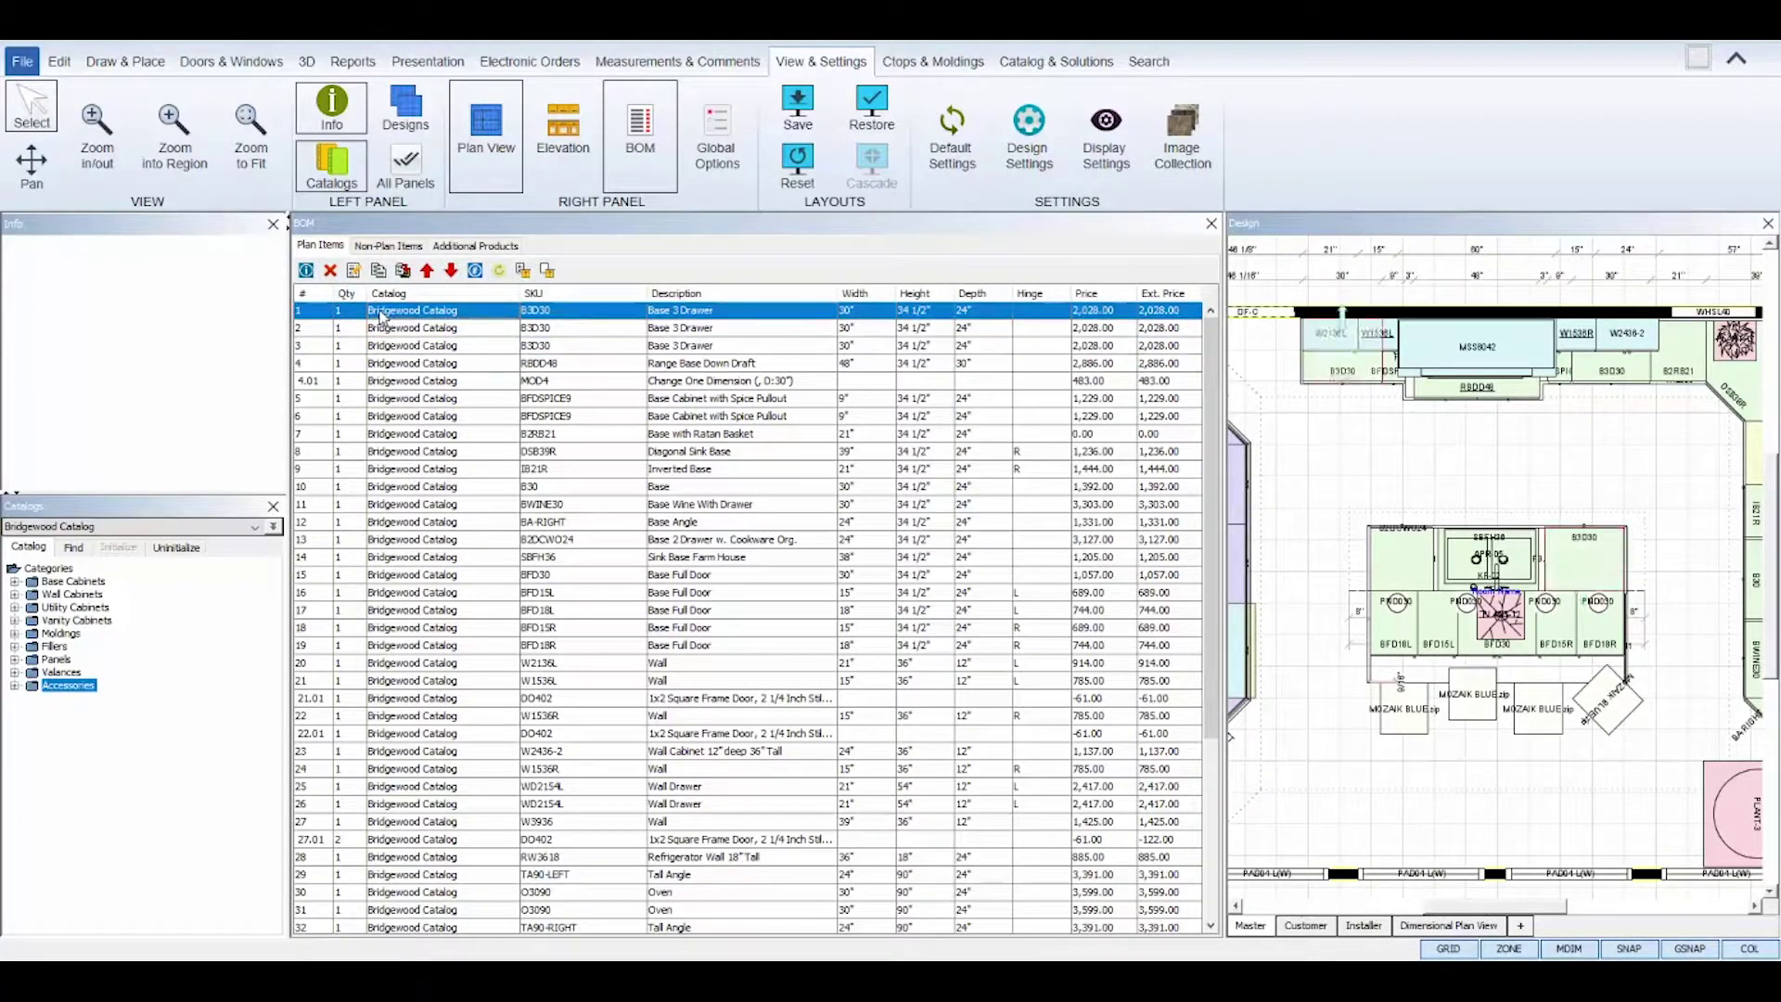
pyautogui.click(307, 272)
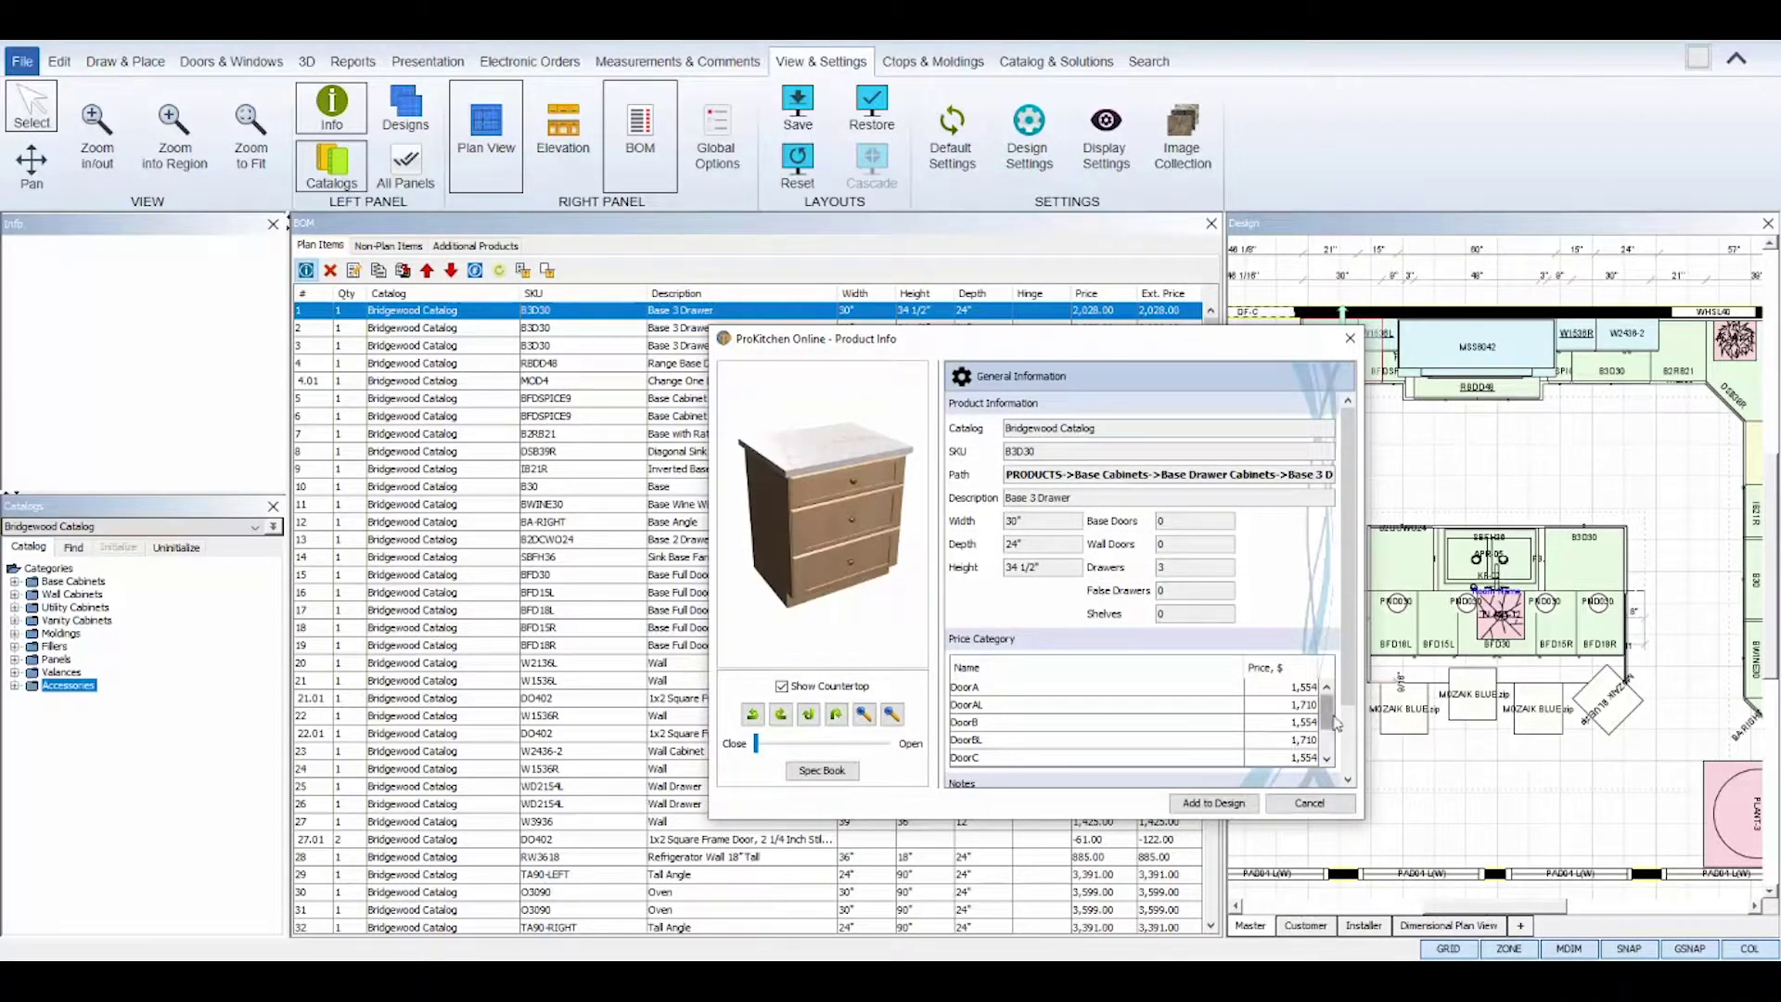
# Close the B3D30 Product Info and open its attributes: quantity 1, 30" wide, 24" deep, 3 drawers
pyautogui.moveTo(1332, 720)
pyautogui.mouseDown()
pyautogui.moveTo(1333, 756)
pyautogui.moveTo(1336, 709)
pyautogui.mouseUp()
pyautogui.click(1309, 803)
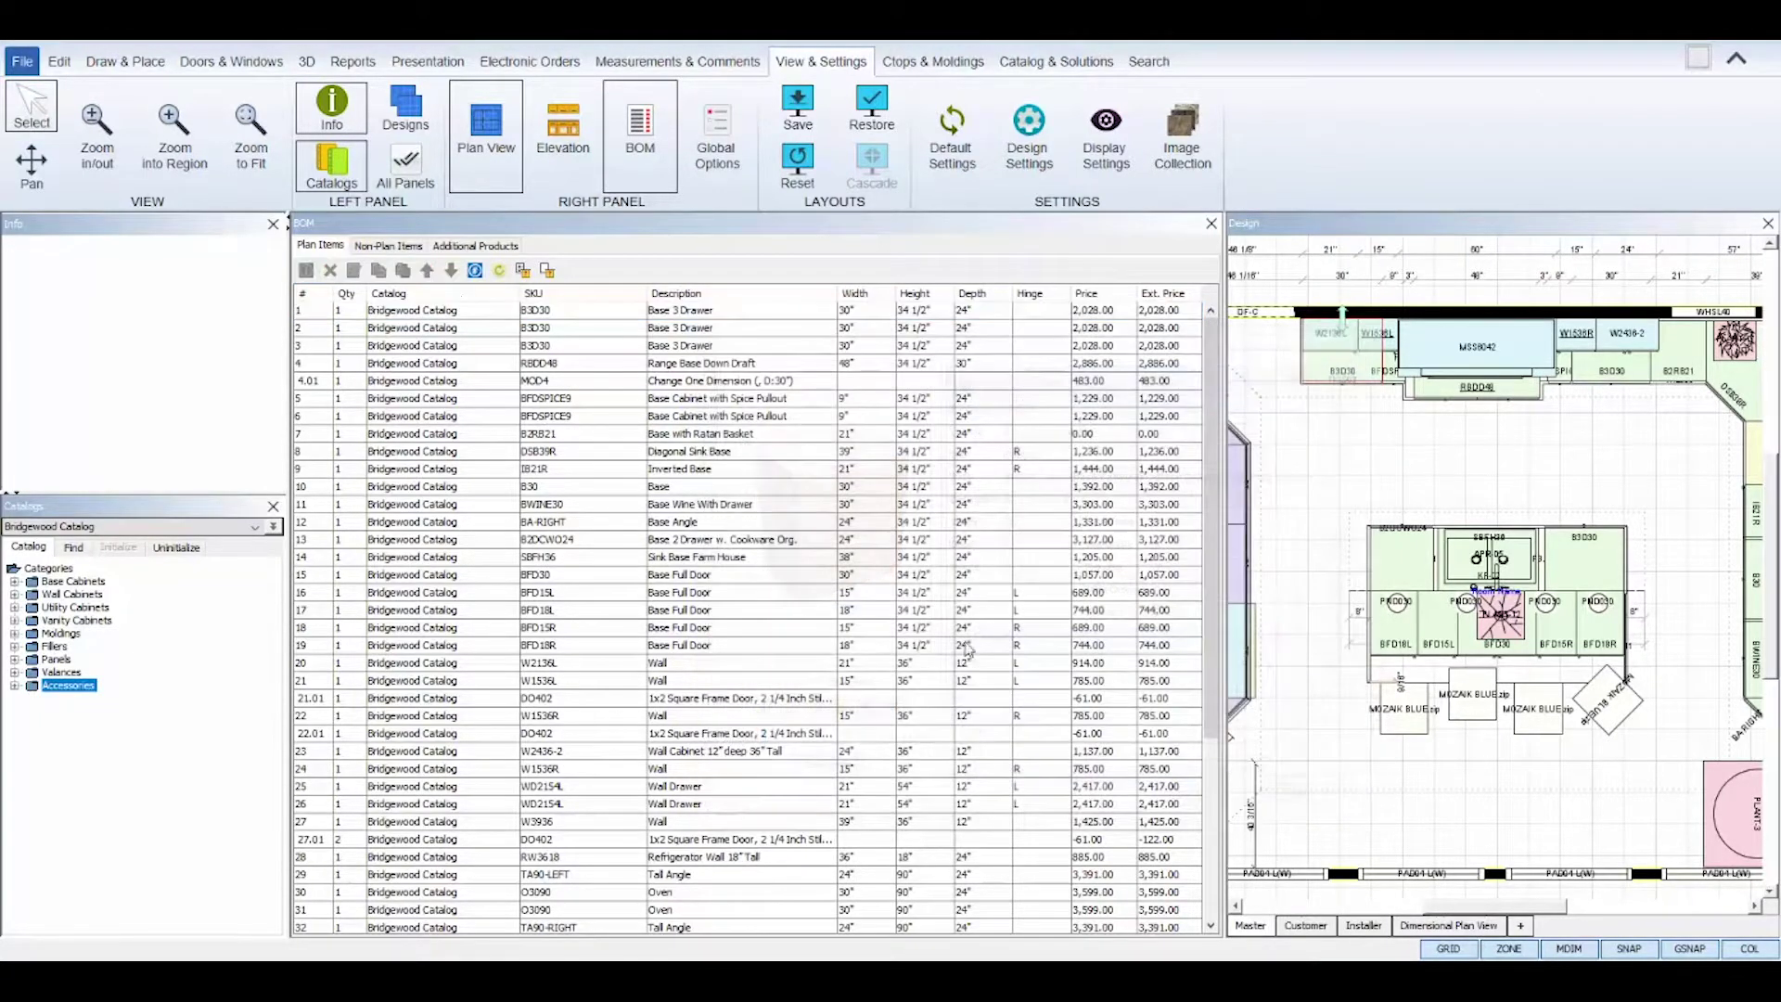
pyautogui.click(427, 315)
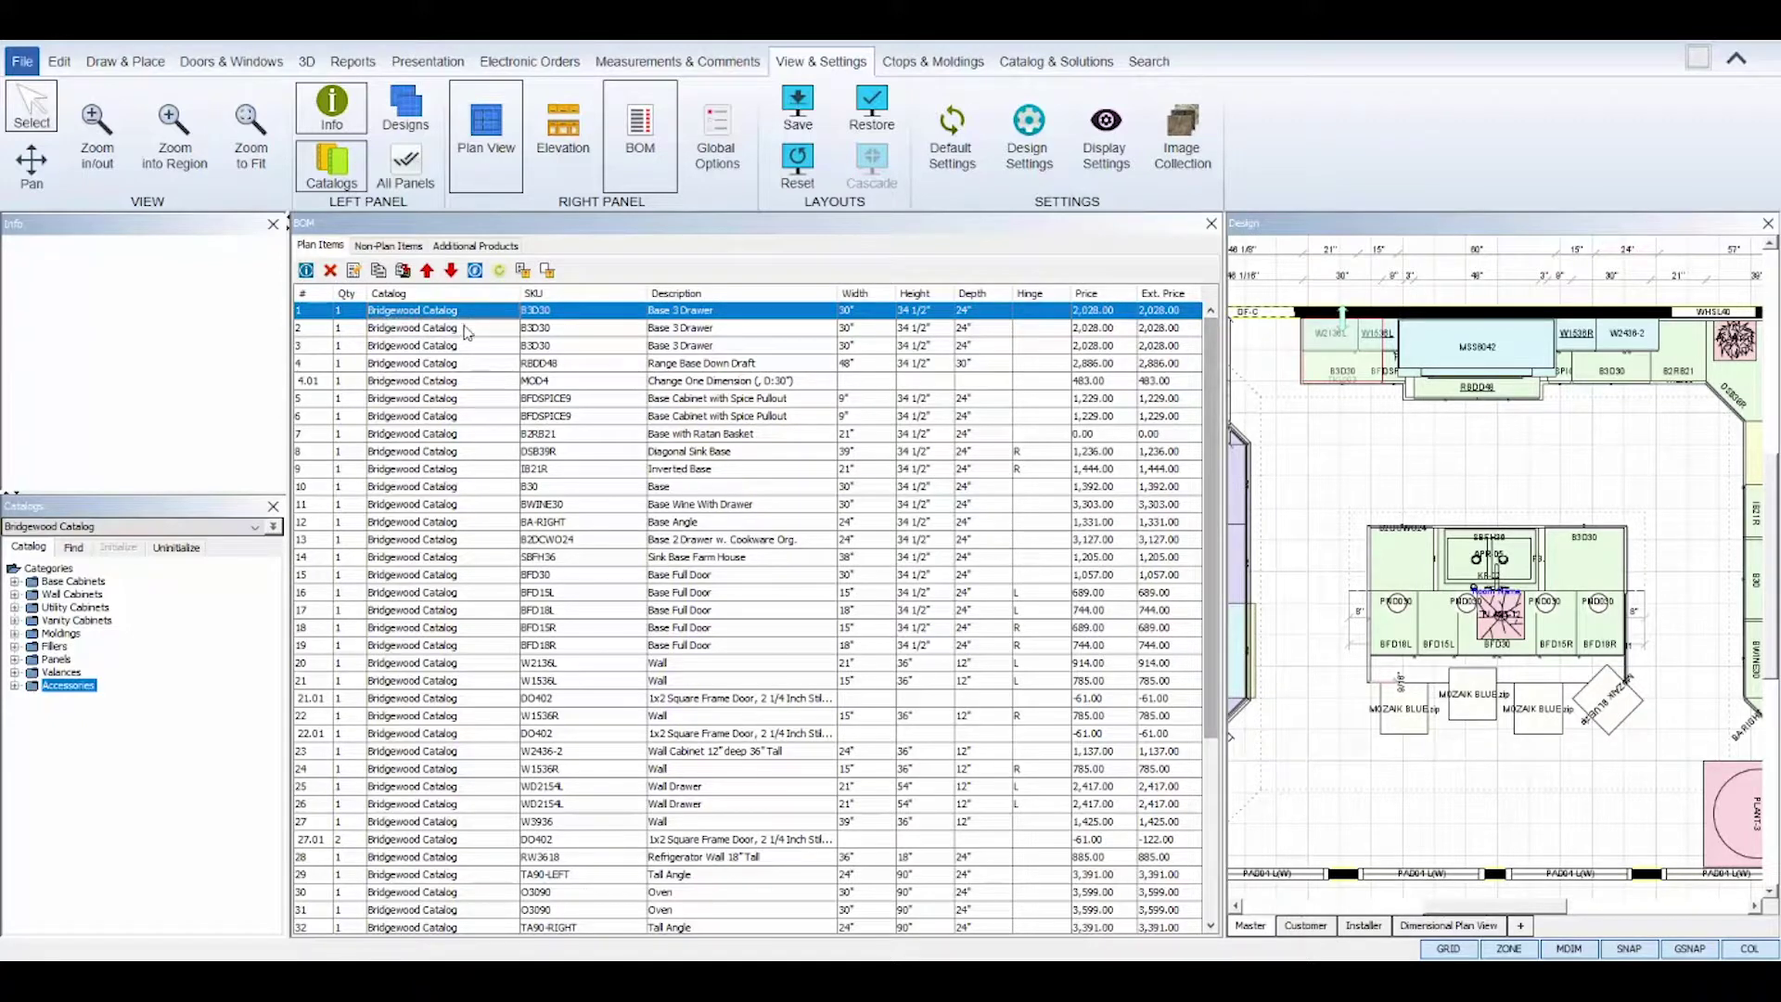
pyautogui.click(357, 278)
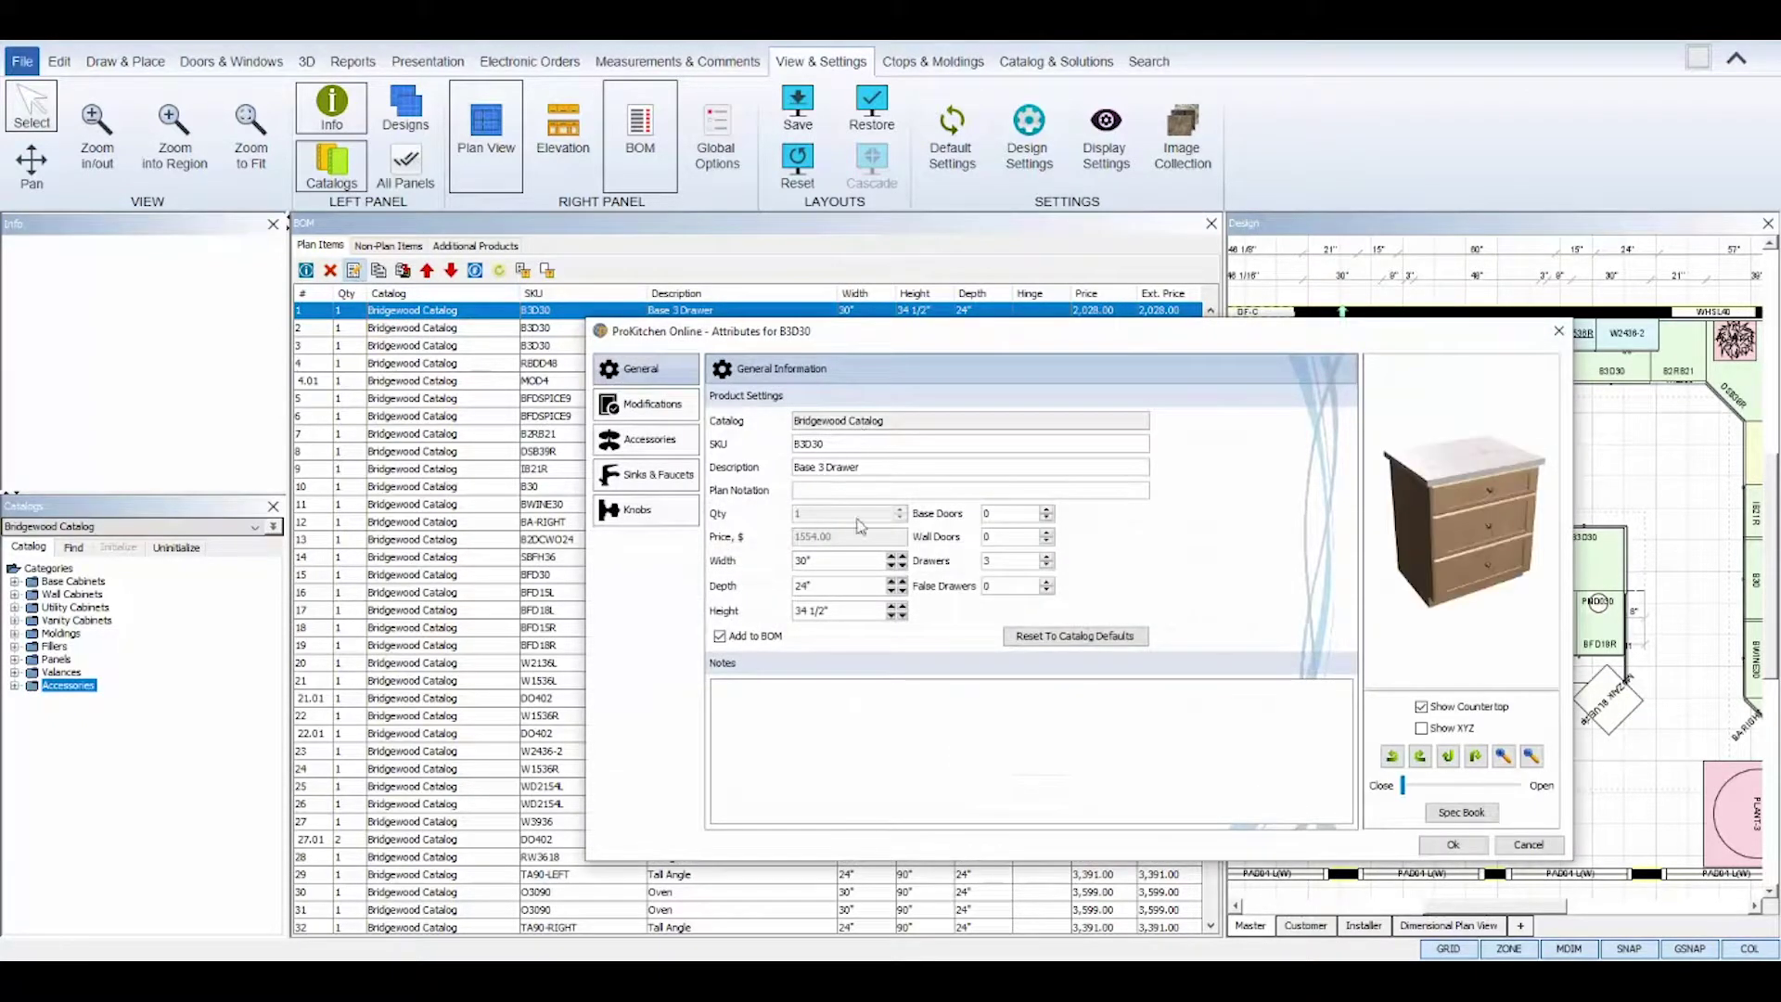
# Review the B3D30's Modifications, Accessories, Sinks & Faucets and Knobs attributes, then accept them
pyautogui.click(654, 405)
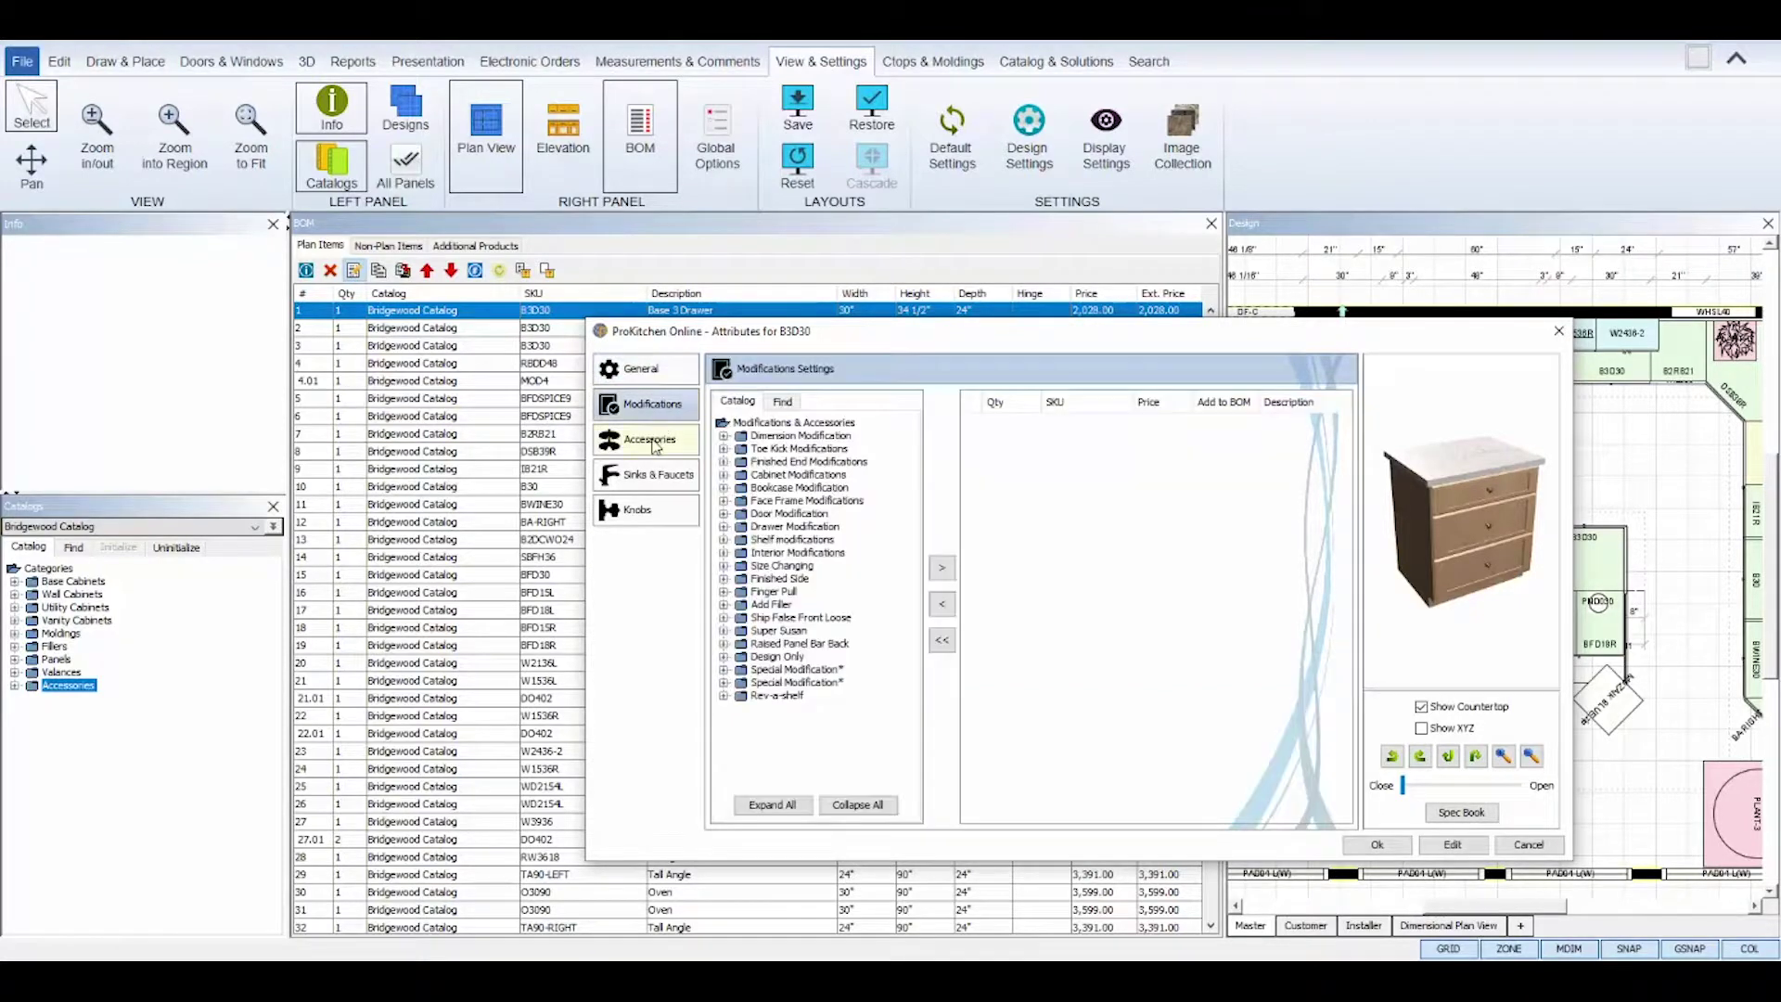
pyautogui.click(652, 441)
pyautogui.click(655, 475)
pyautogui.click(640, 510)
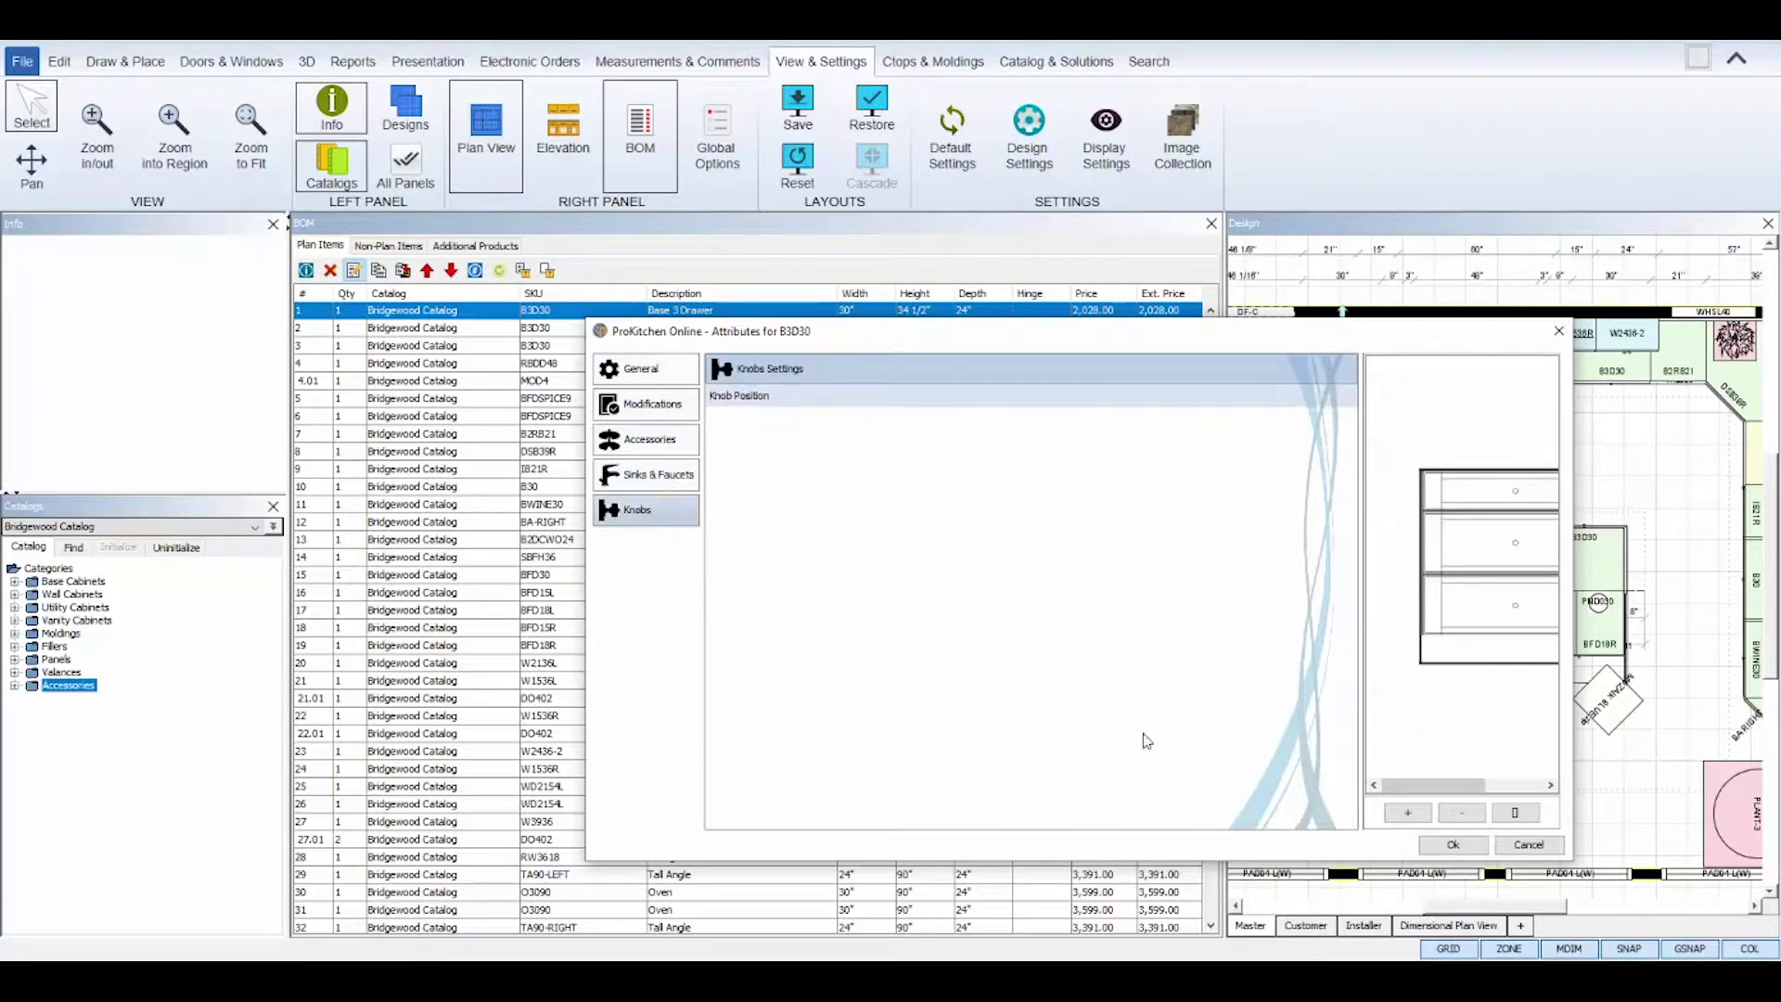
pyautogui.click(1453, 844)
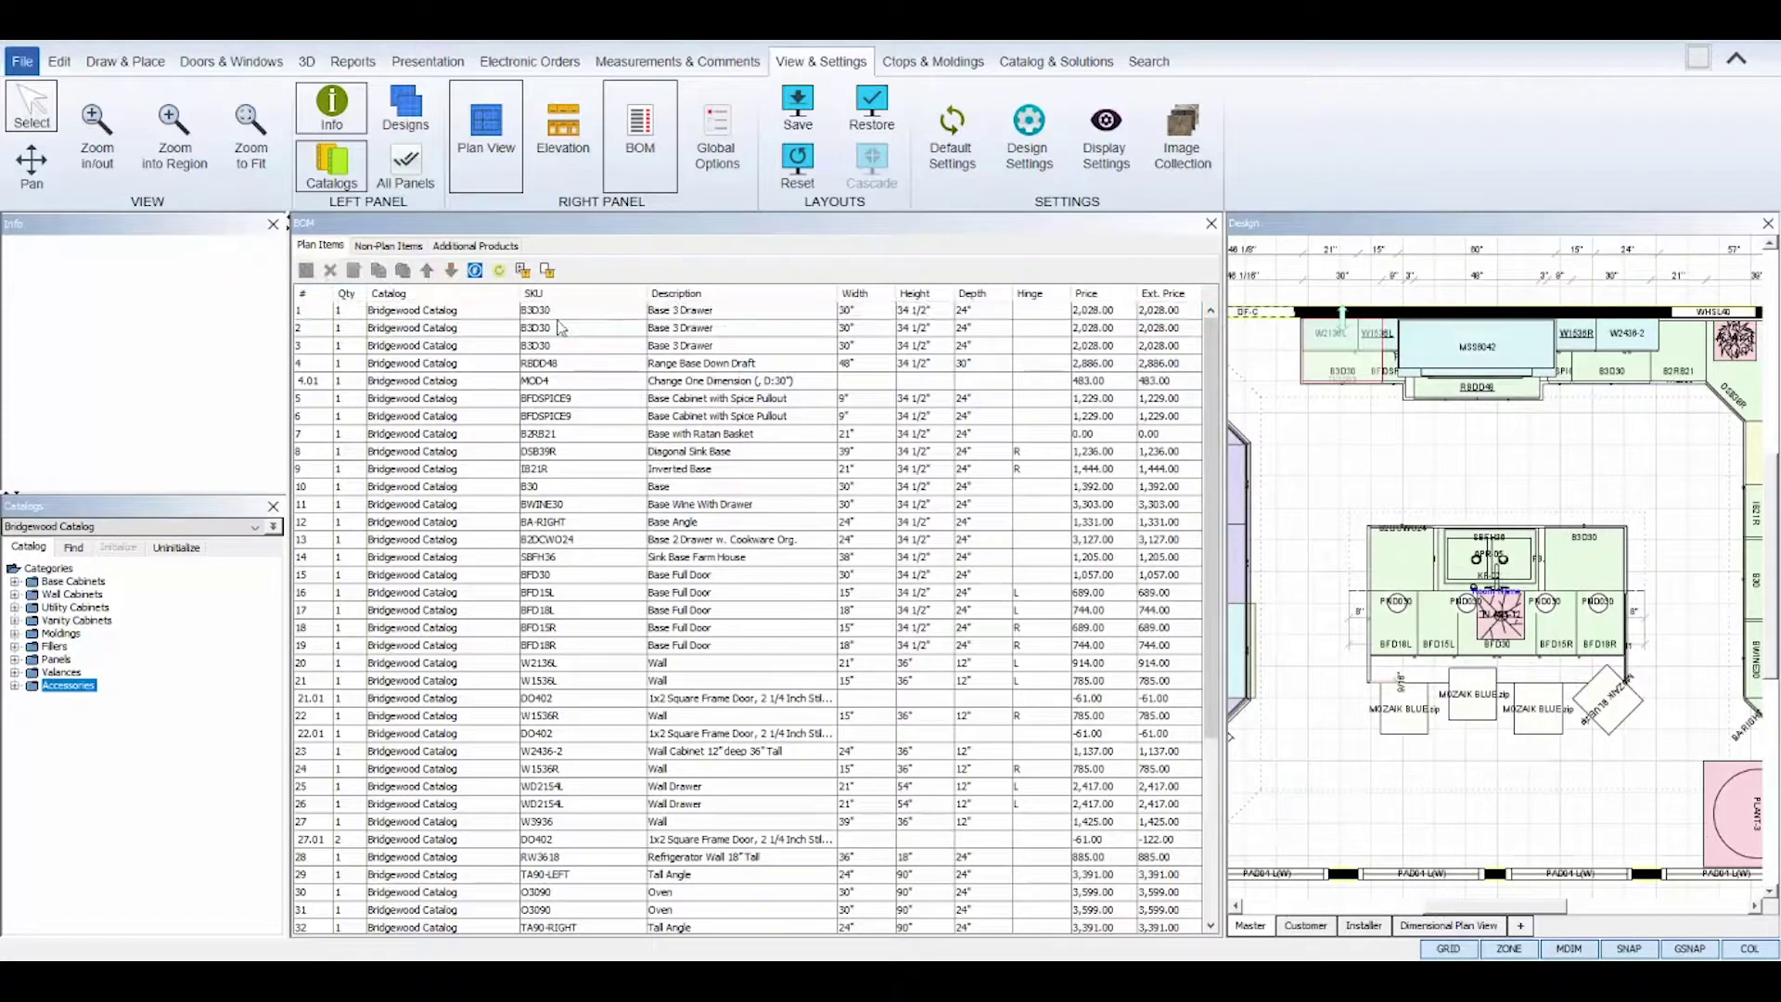
# Place a copy of the B3D30 Base 3 Drawer cabinet on the kitchen plan
pyautogui.click(395, 309)
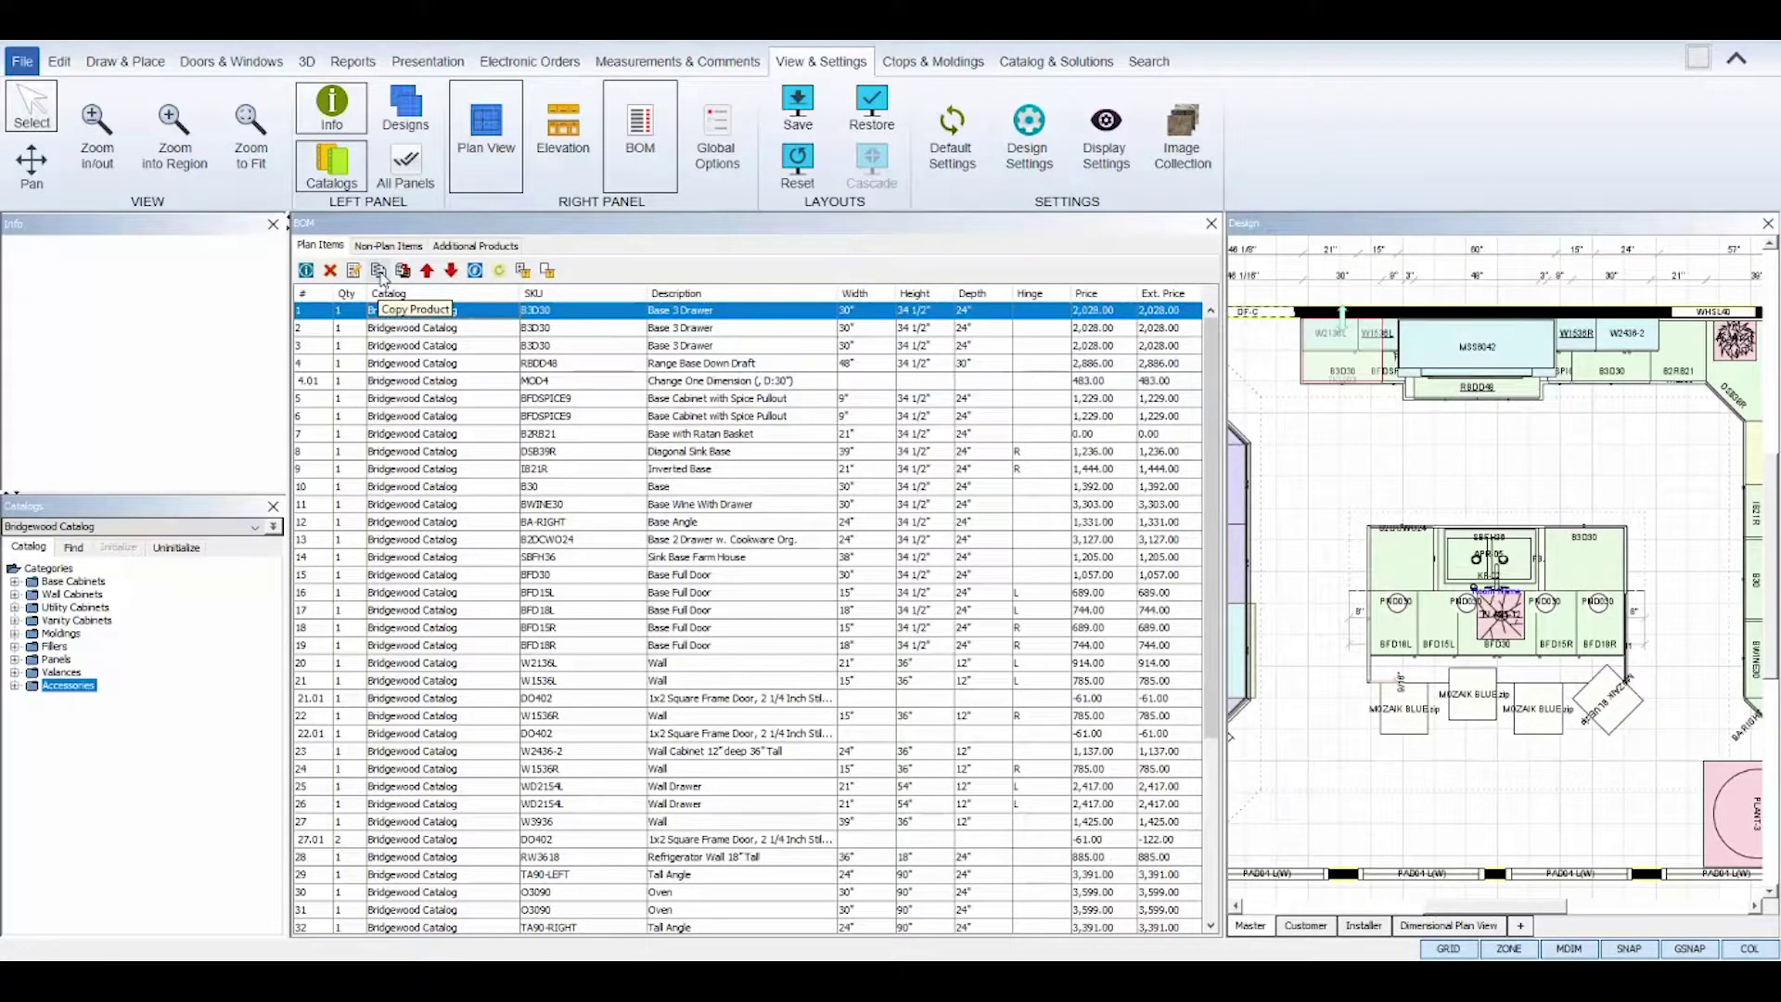
pyautogui.click(378, 271)
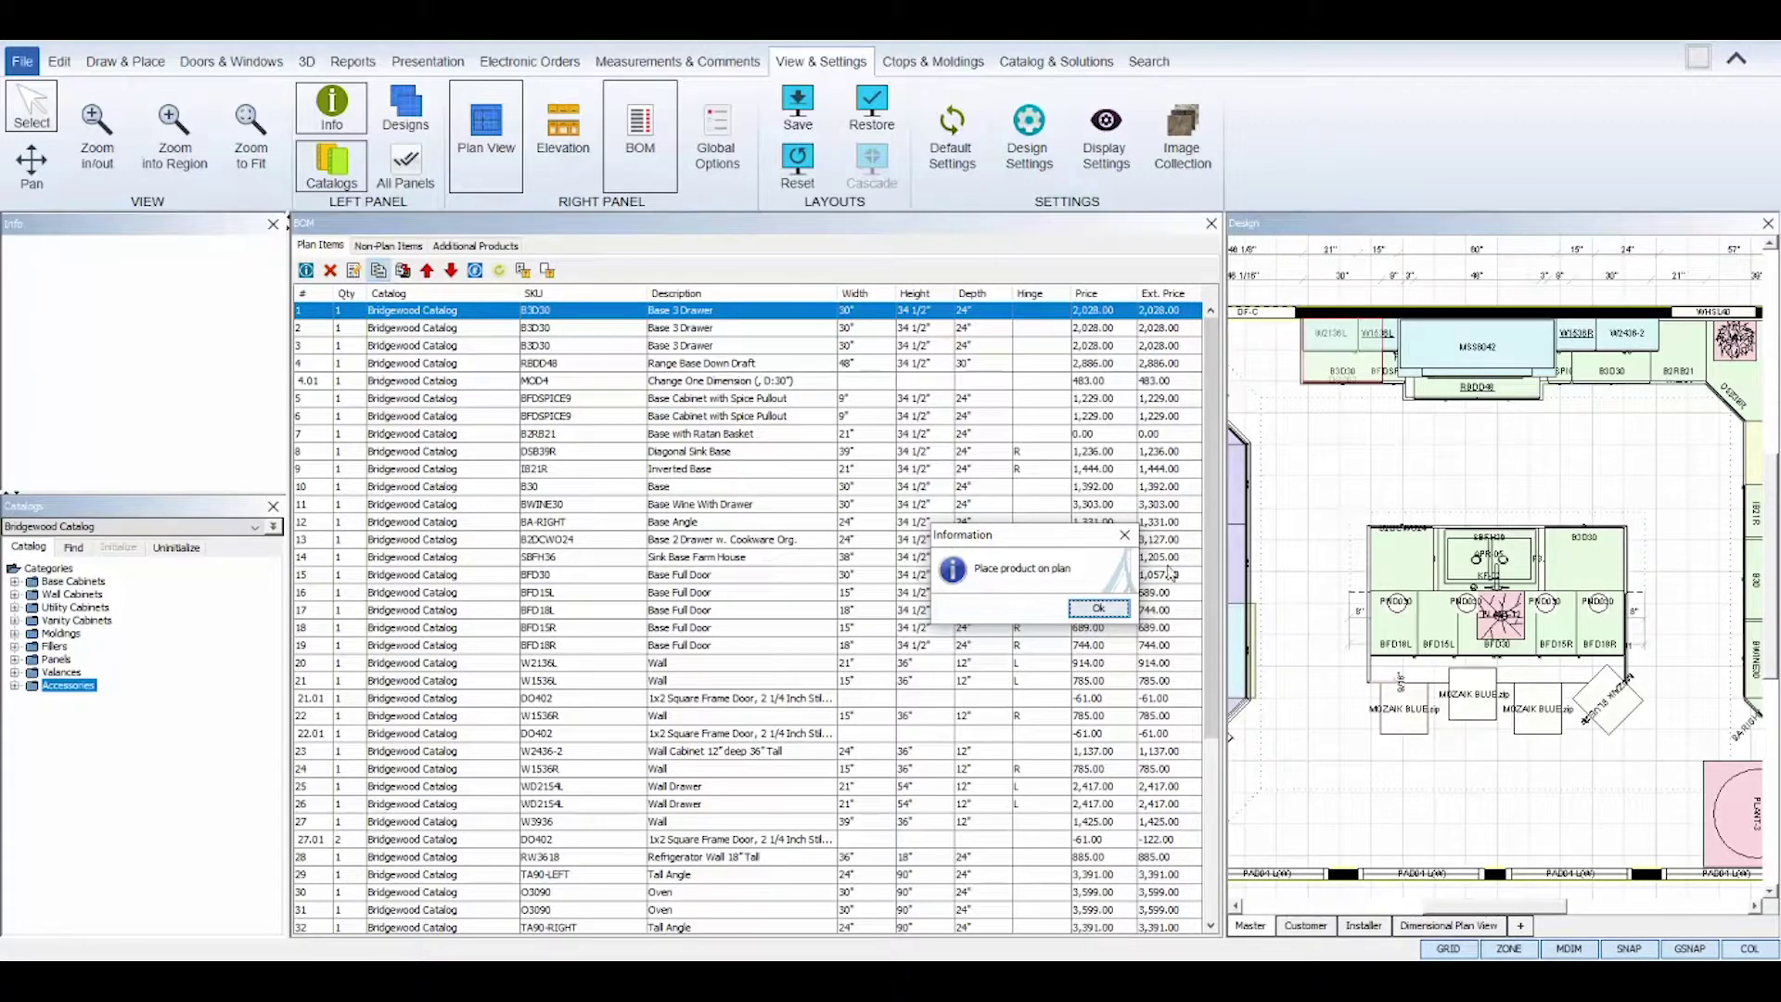
pyautogui.click(1100, 609)
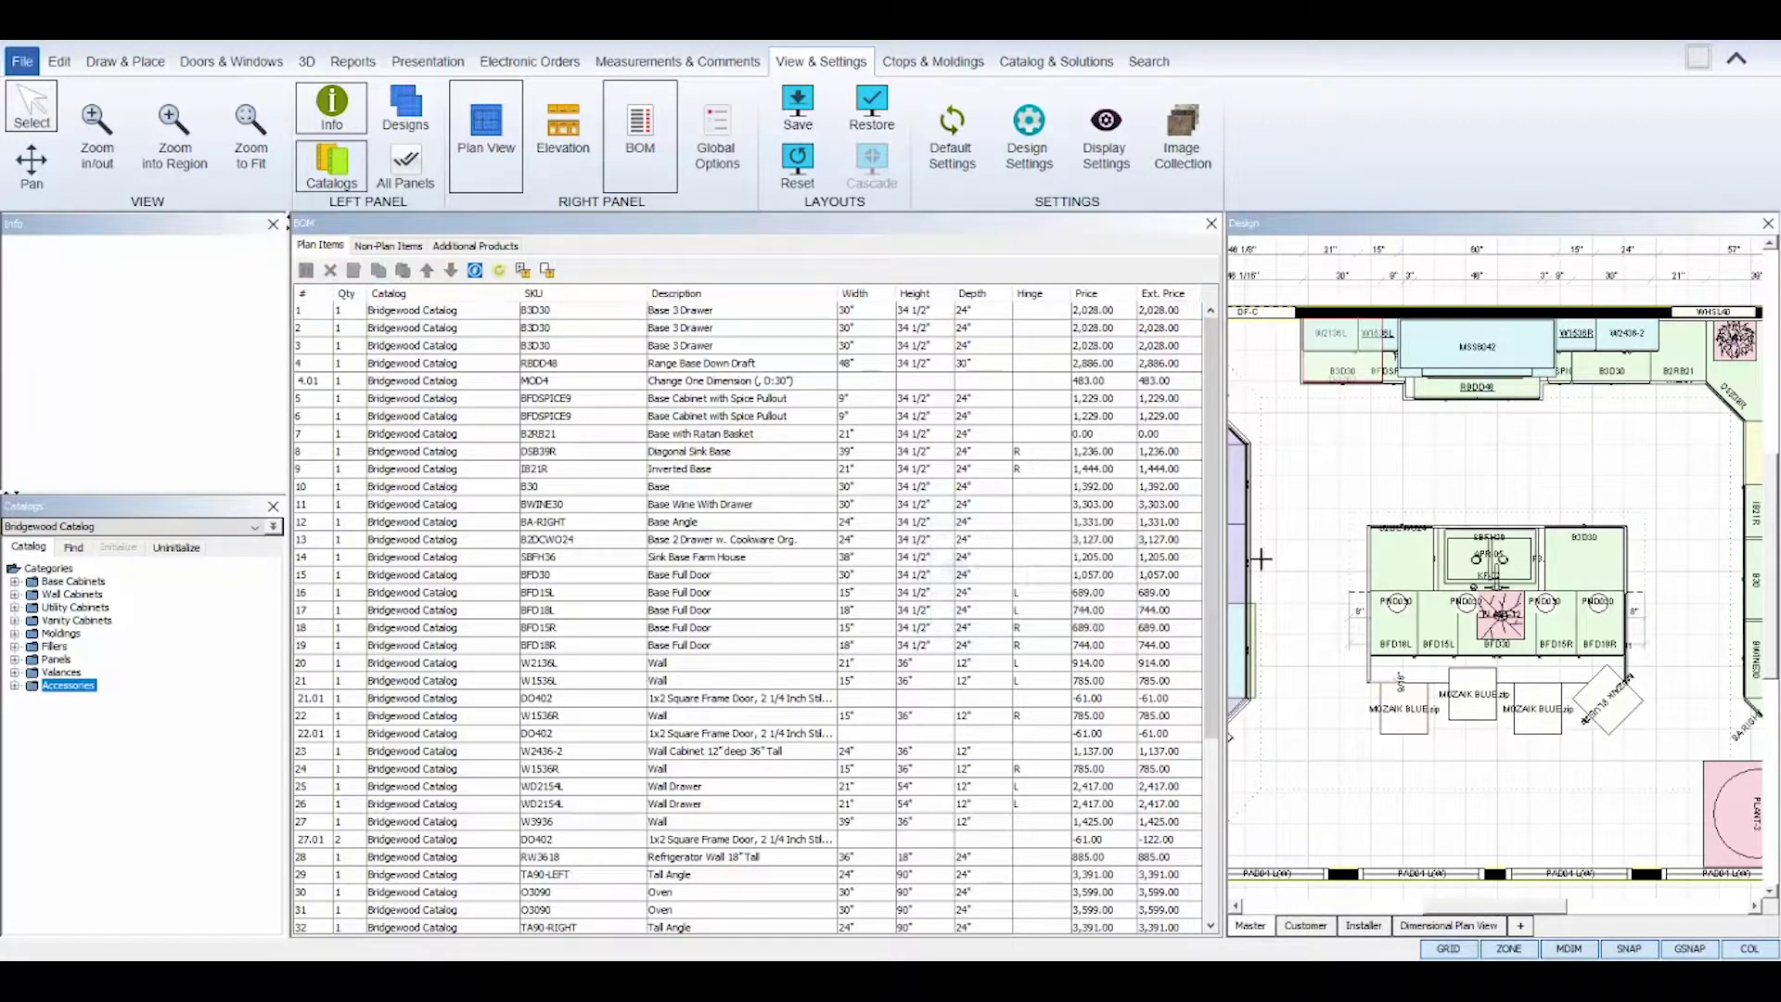
pyautogui.click(1337, 457)
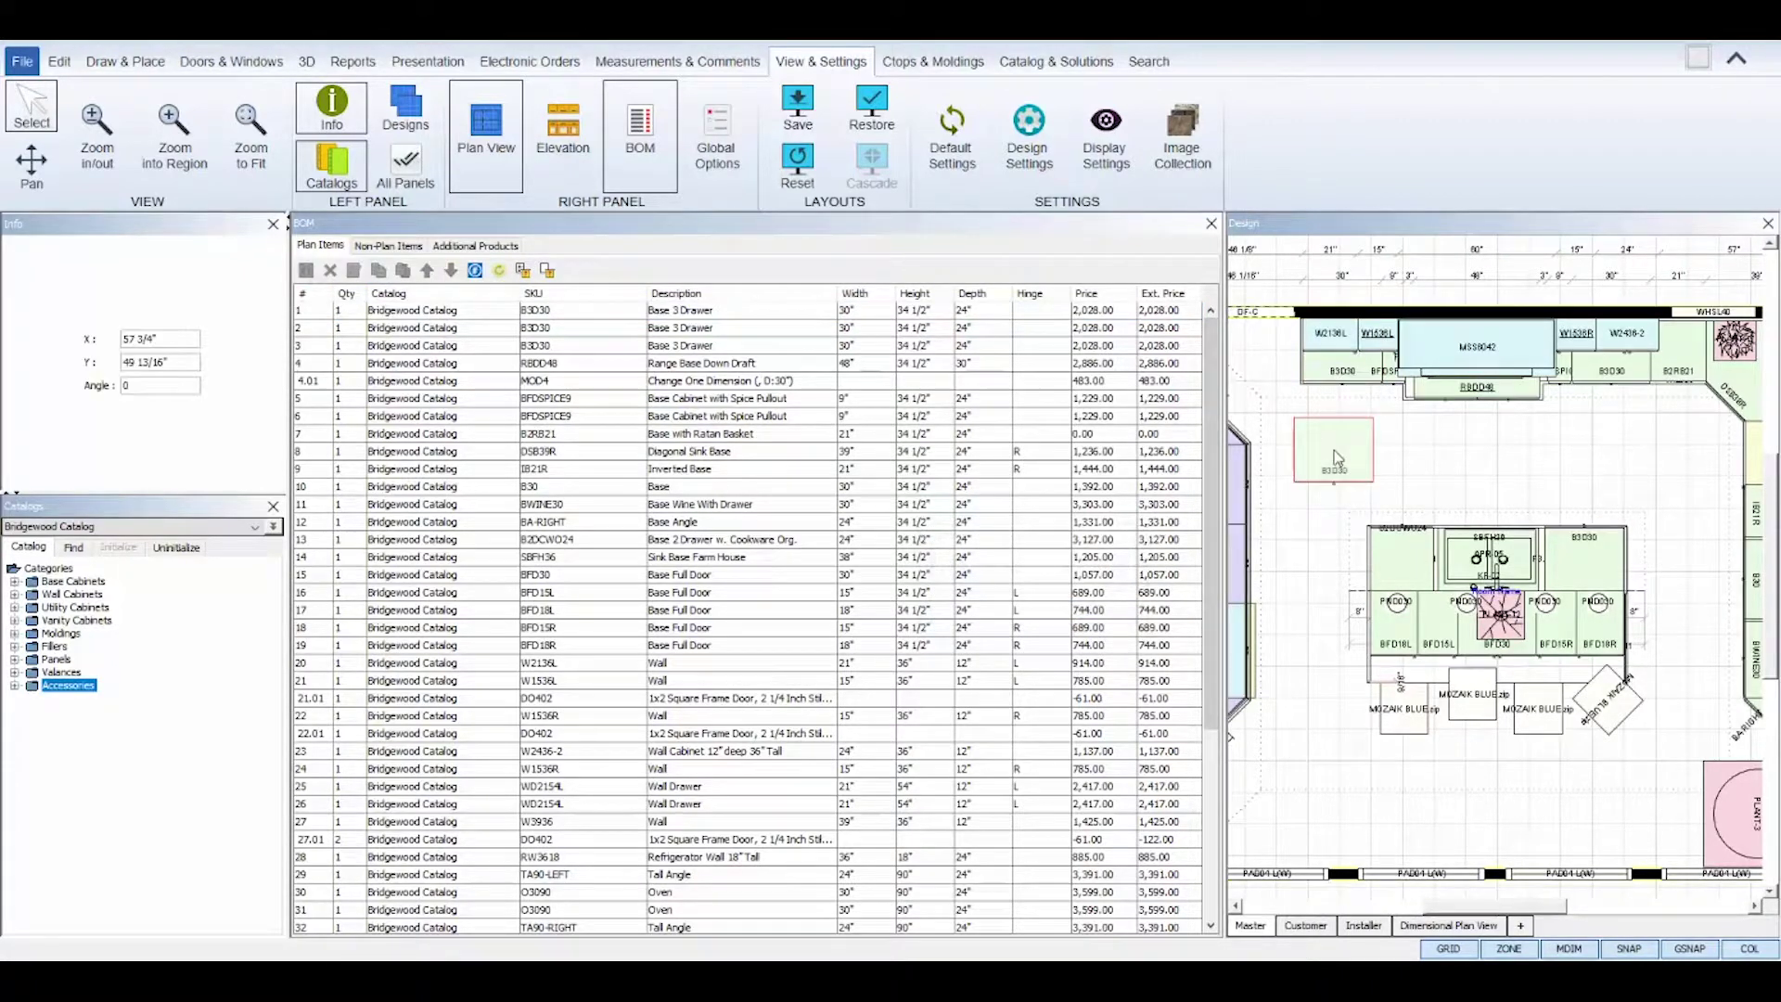
pyautogui.click(405, 271)
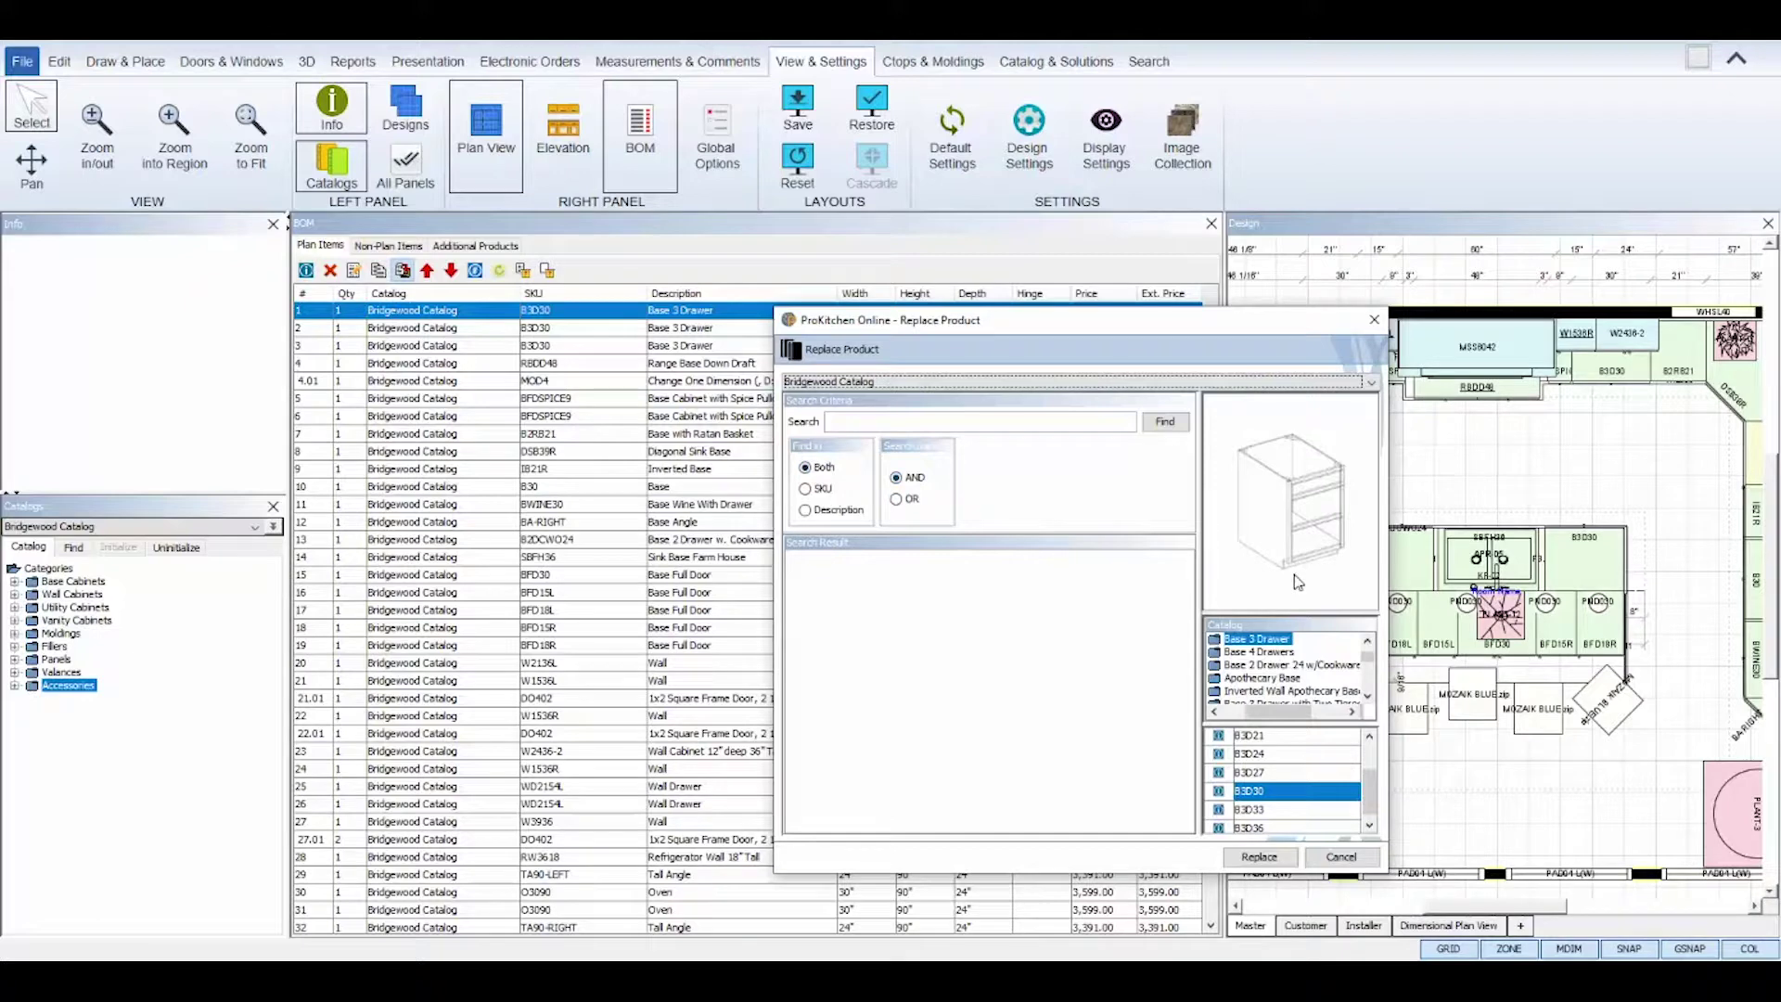
pyautogui.scroll(2, 1367, 662)
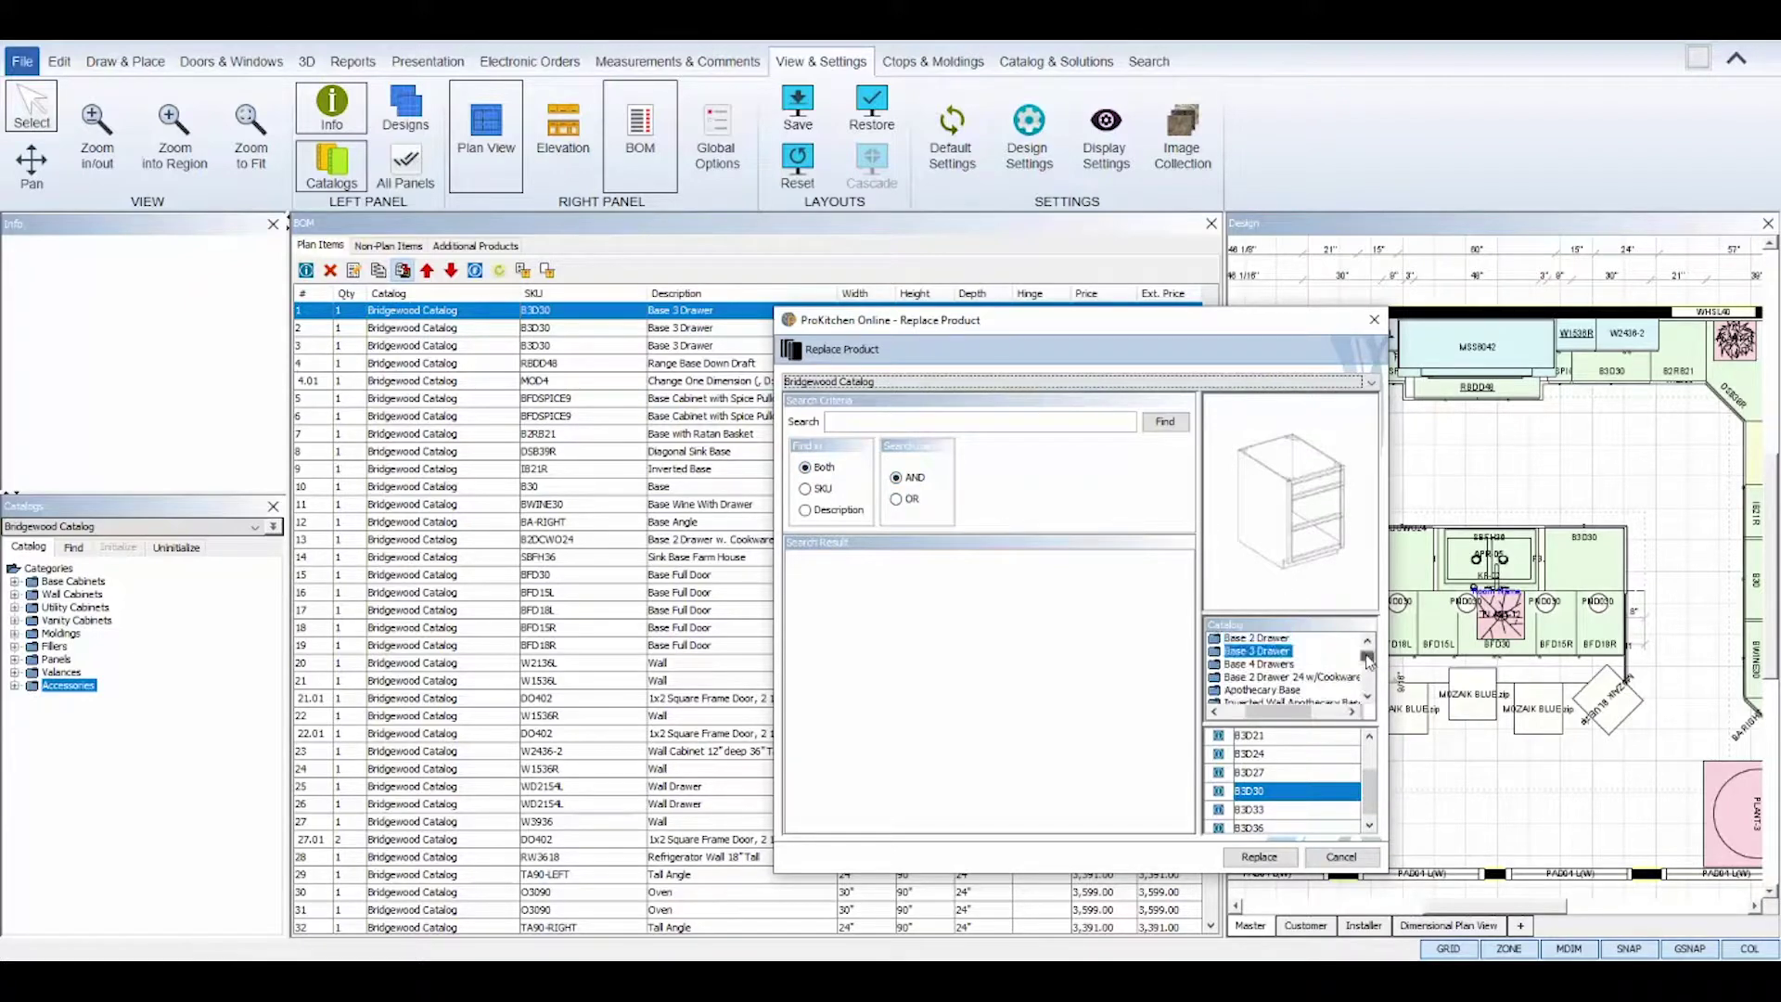
pyautogui.click(1339, 855)
pyautogui.click(459, 313)
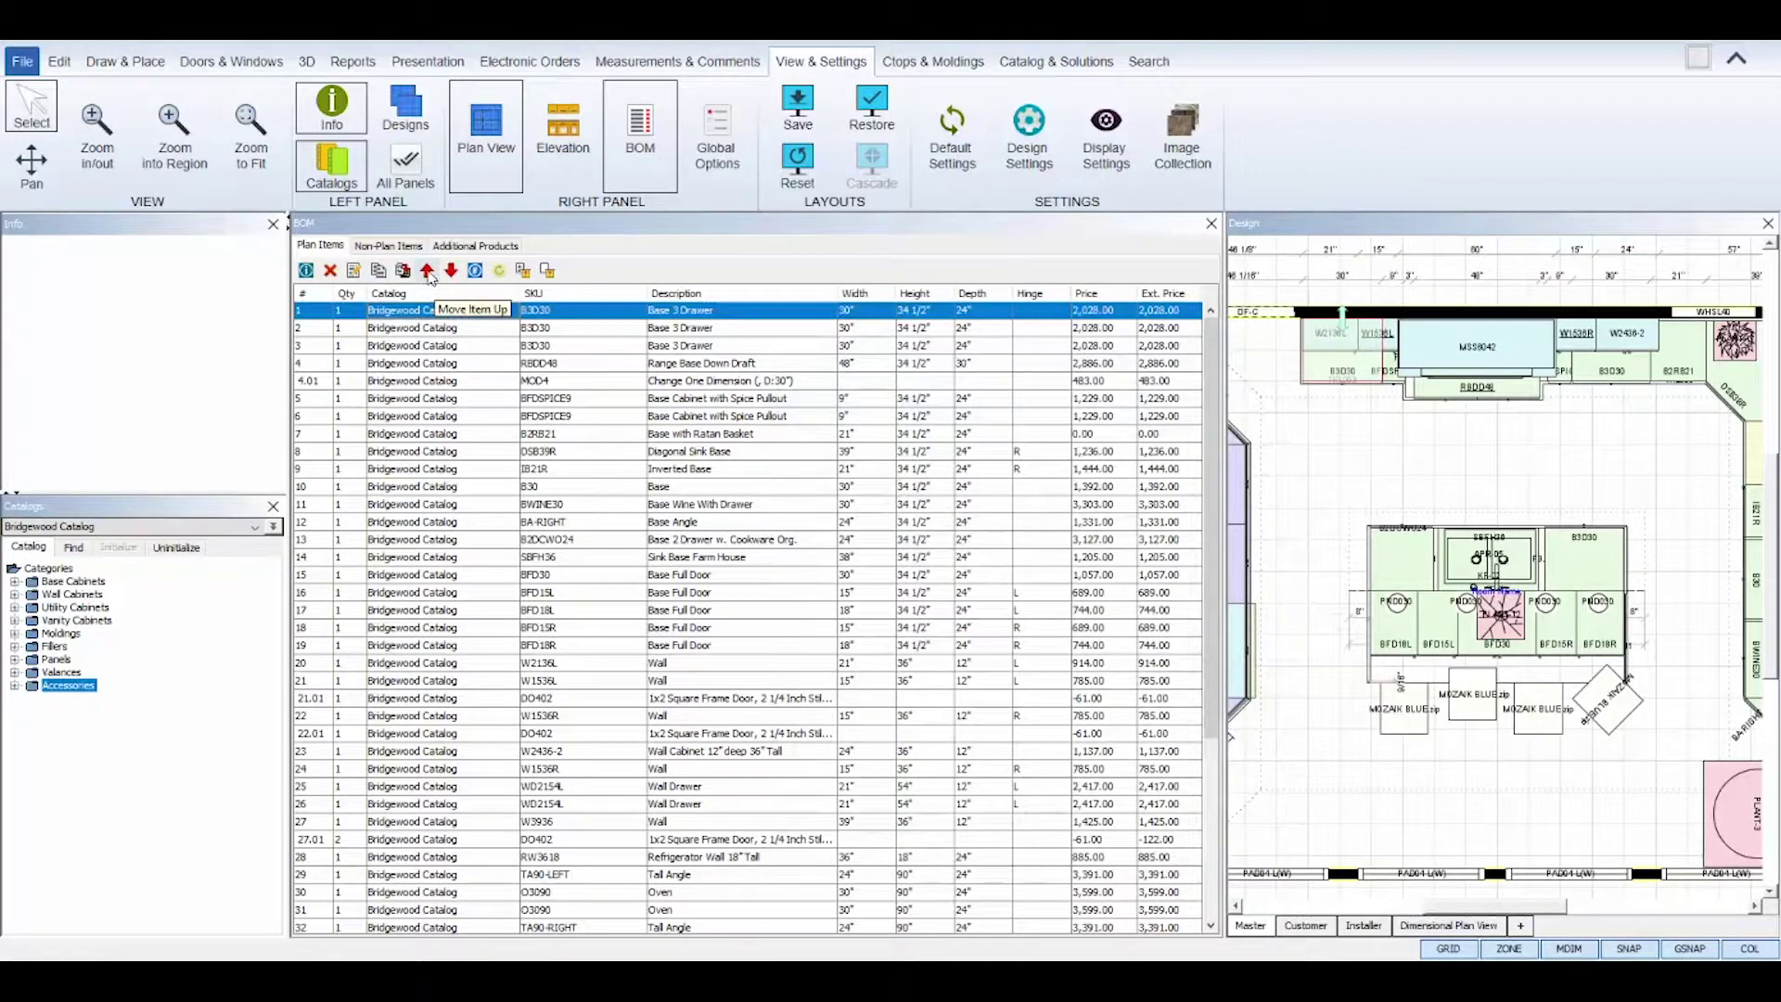
pyautogui.click(449, 271)
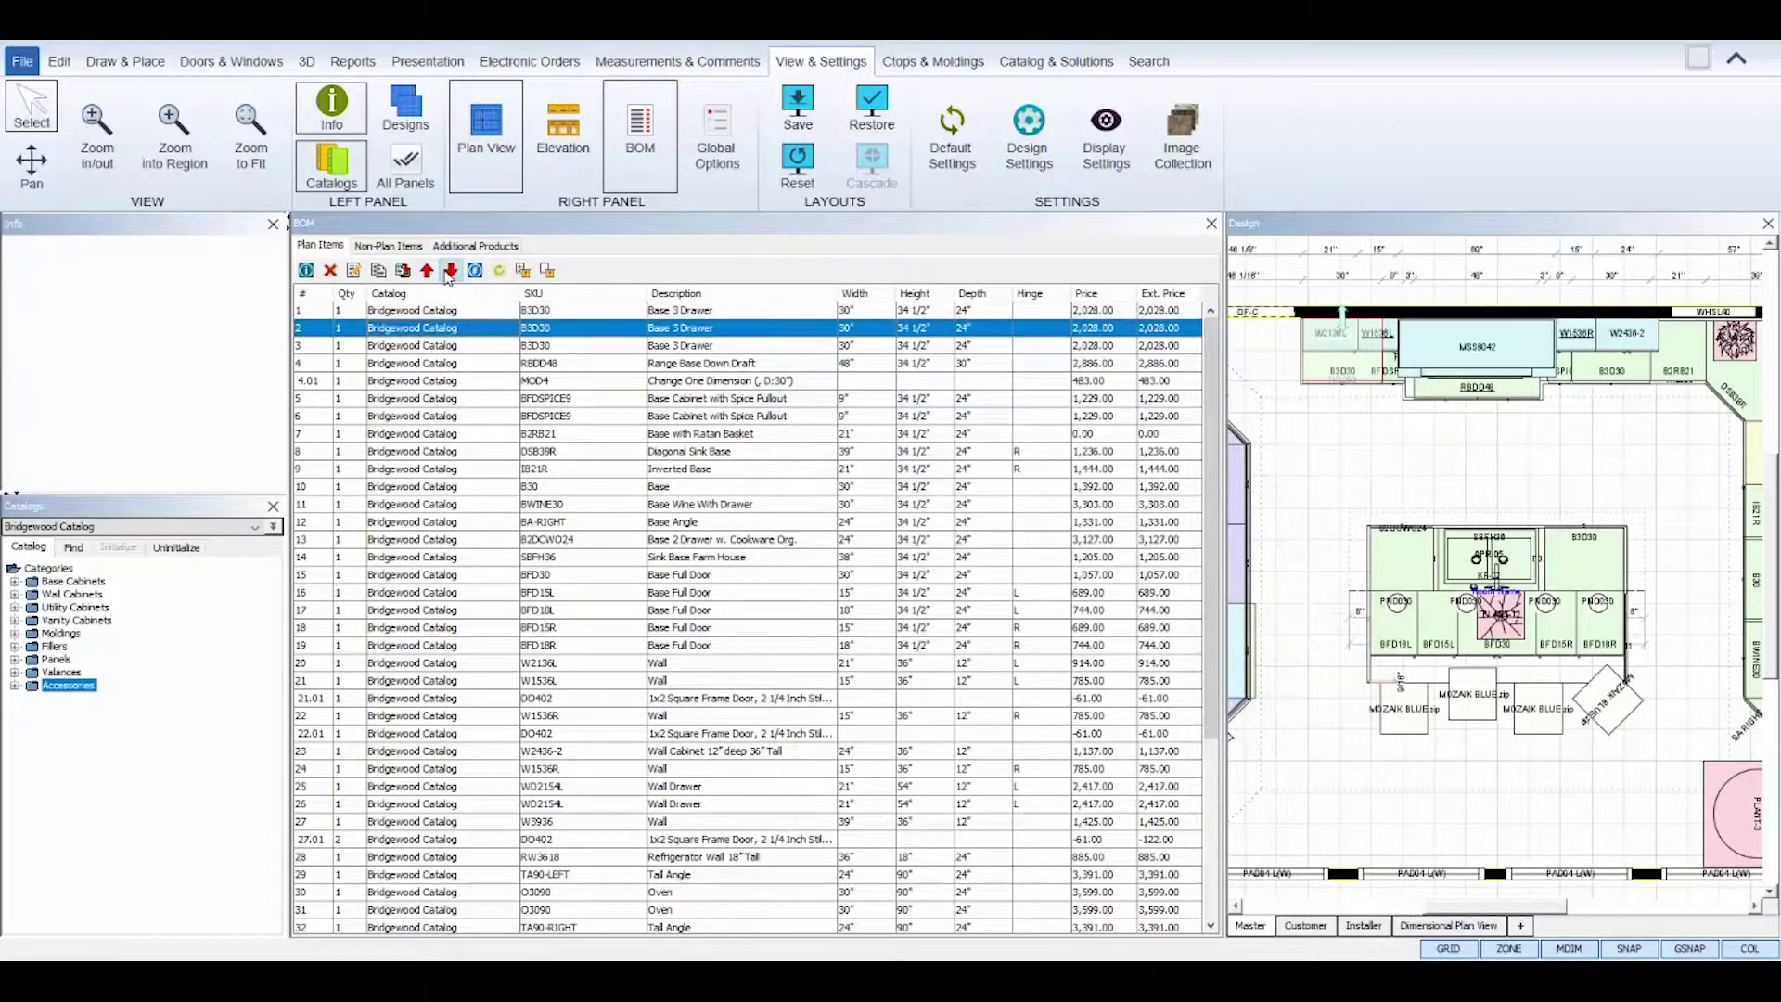
pyautogui.click(450, 271)
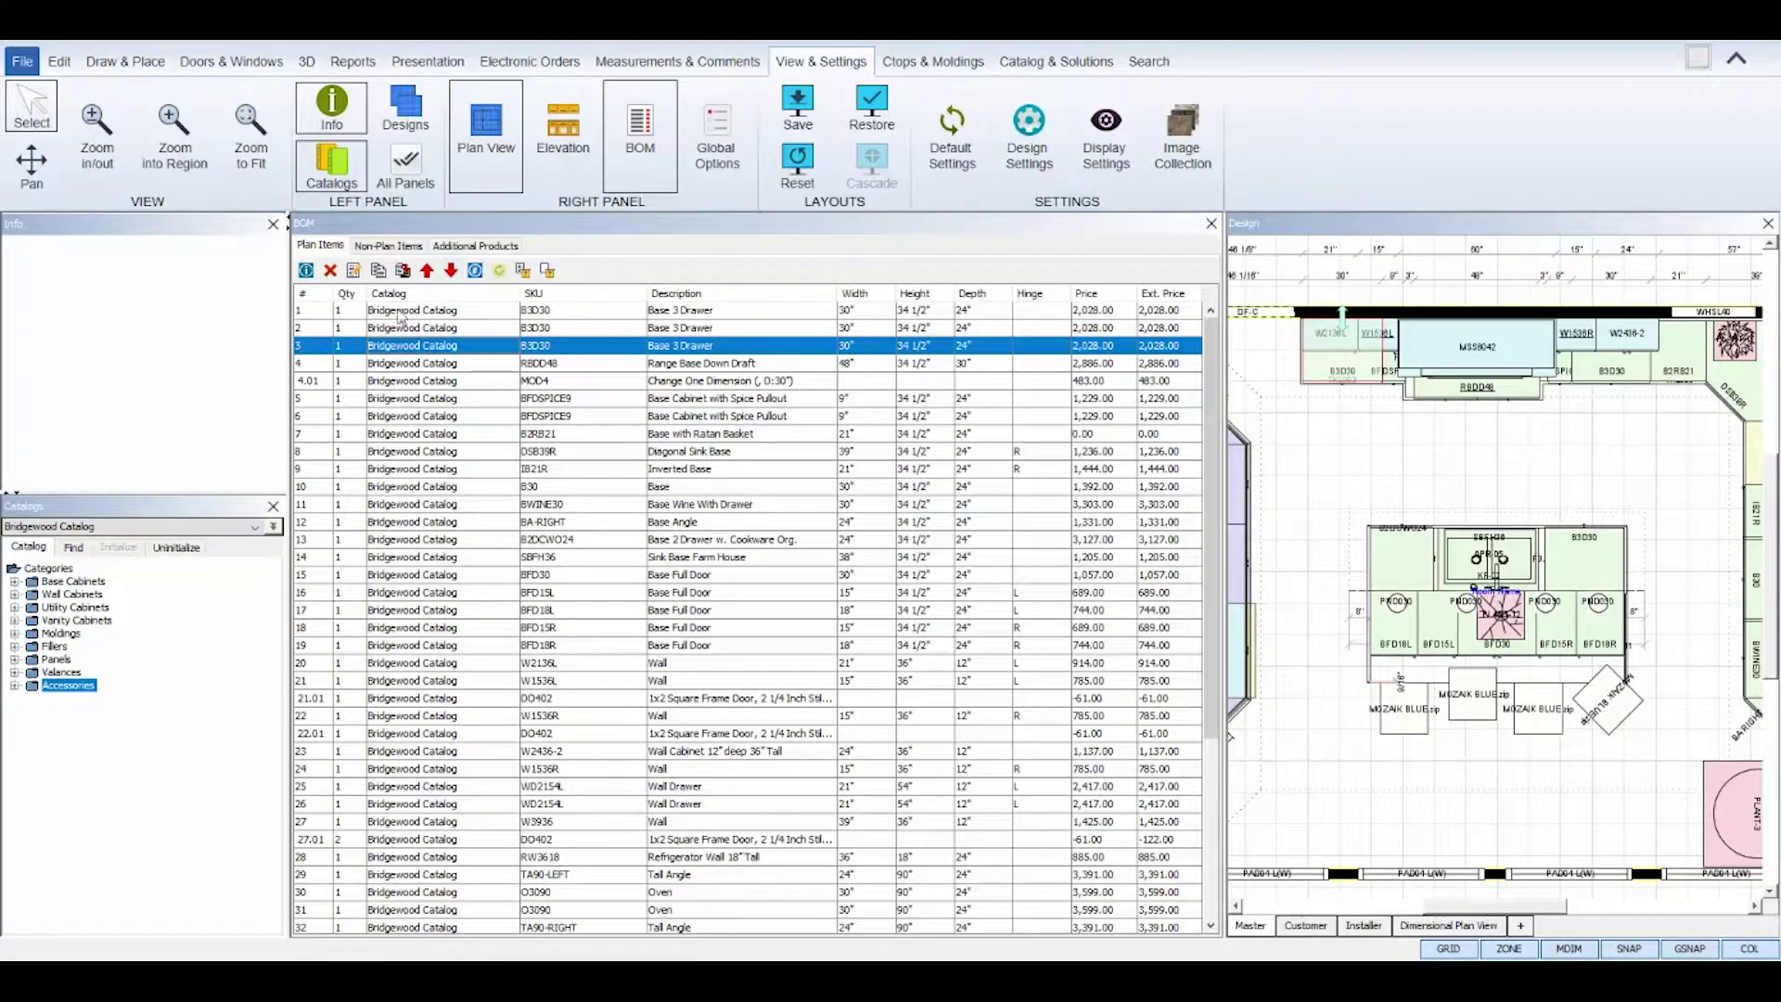
pyautogui.click(449, 271)
pyautogui.click(450, 271)
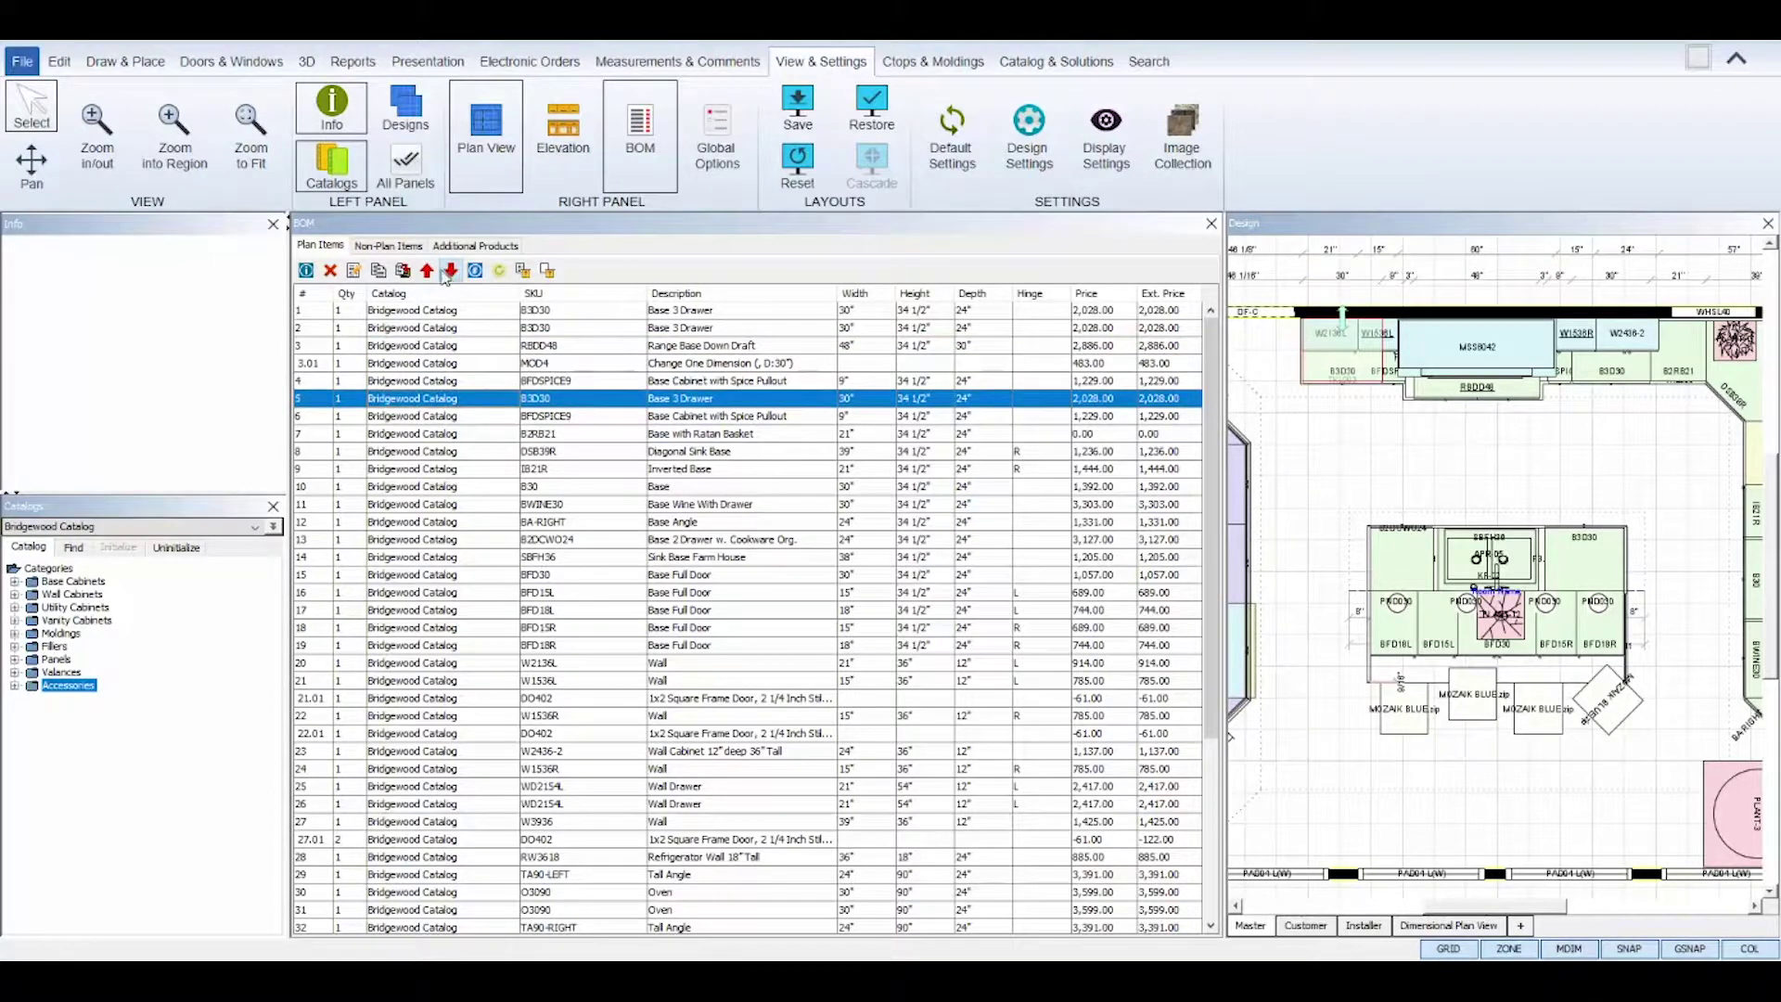
pyautogui.click(450, 271)
pyautogui.click(427, 271)
pyautogui.click(426, 271)
pyautogui.click(426, 271)
pyautogui.click(427, 271)
pyautogui.click(426, 271)
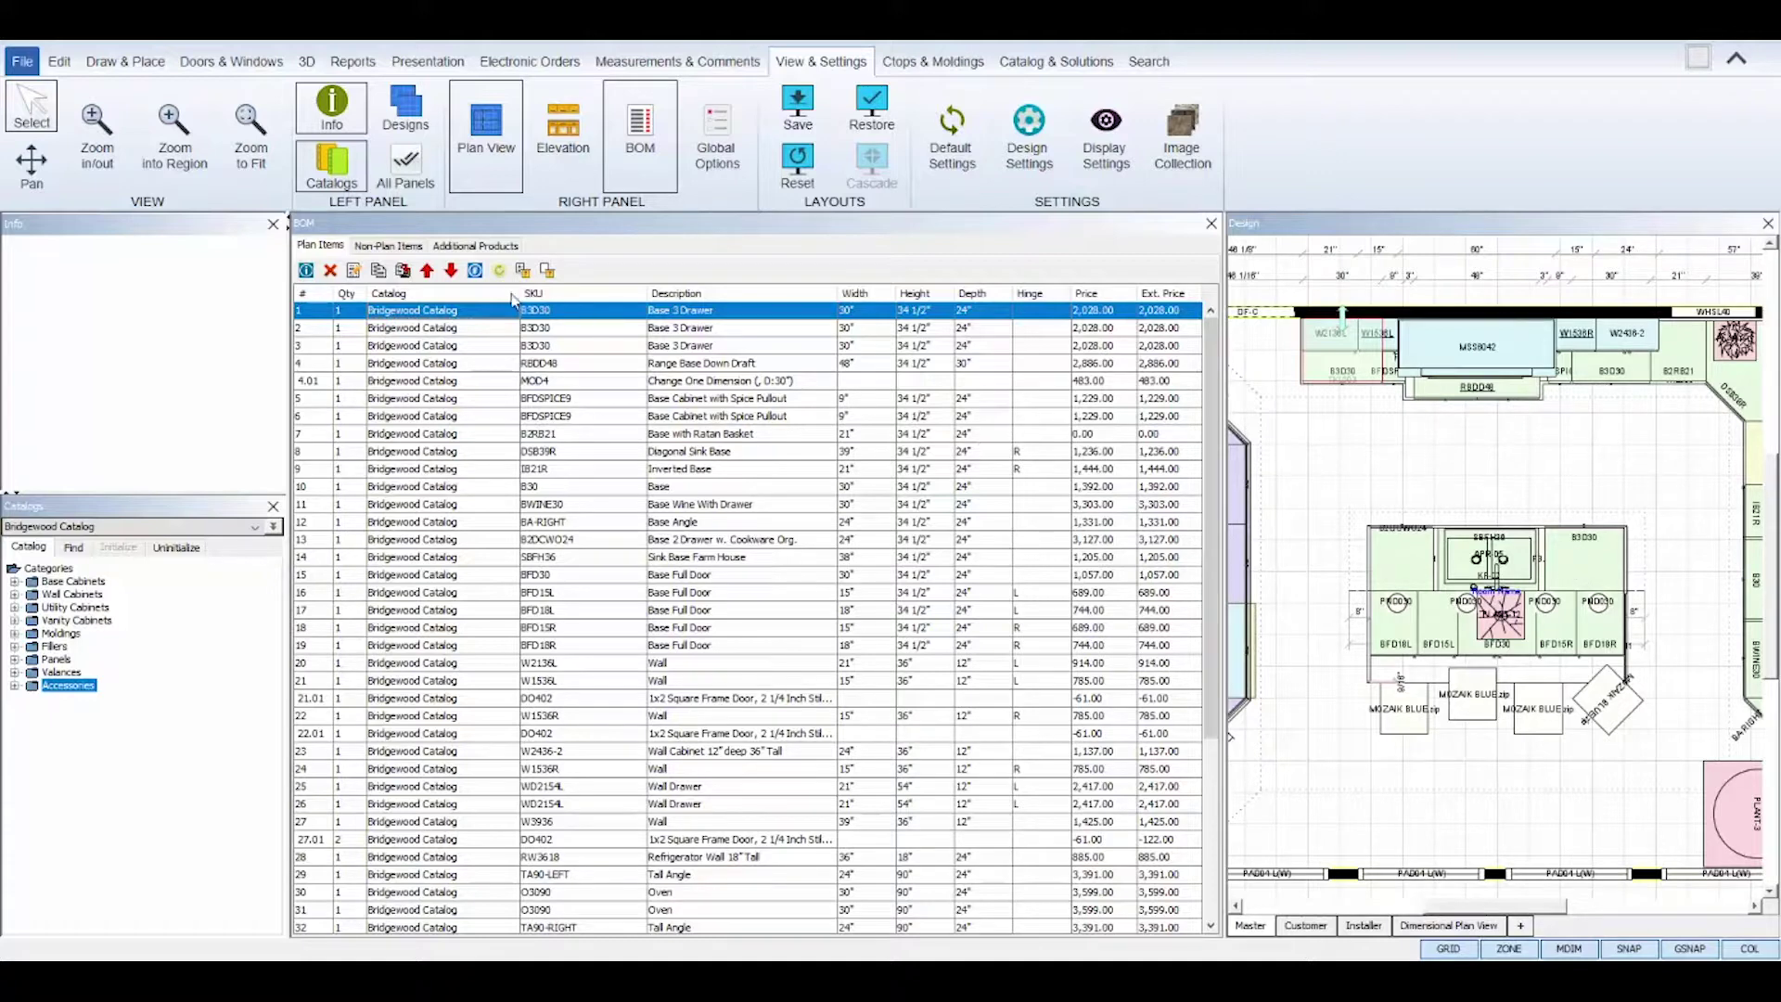
pyautogui.click(475, 270)
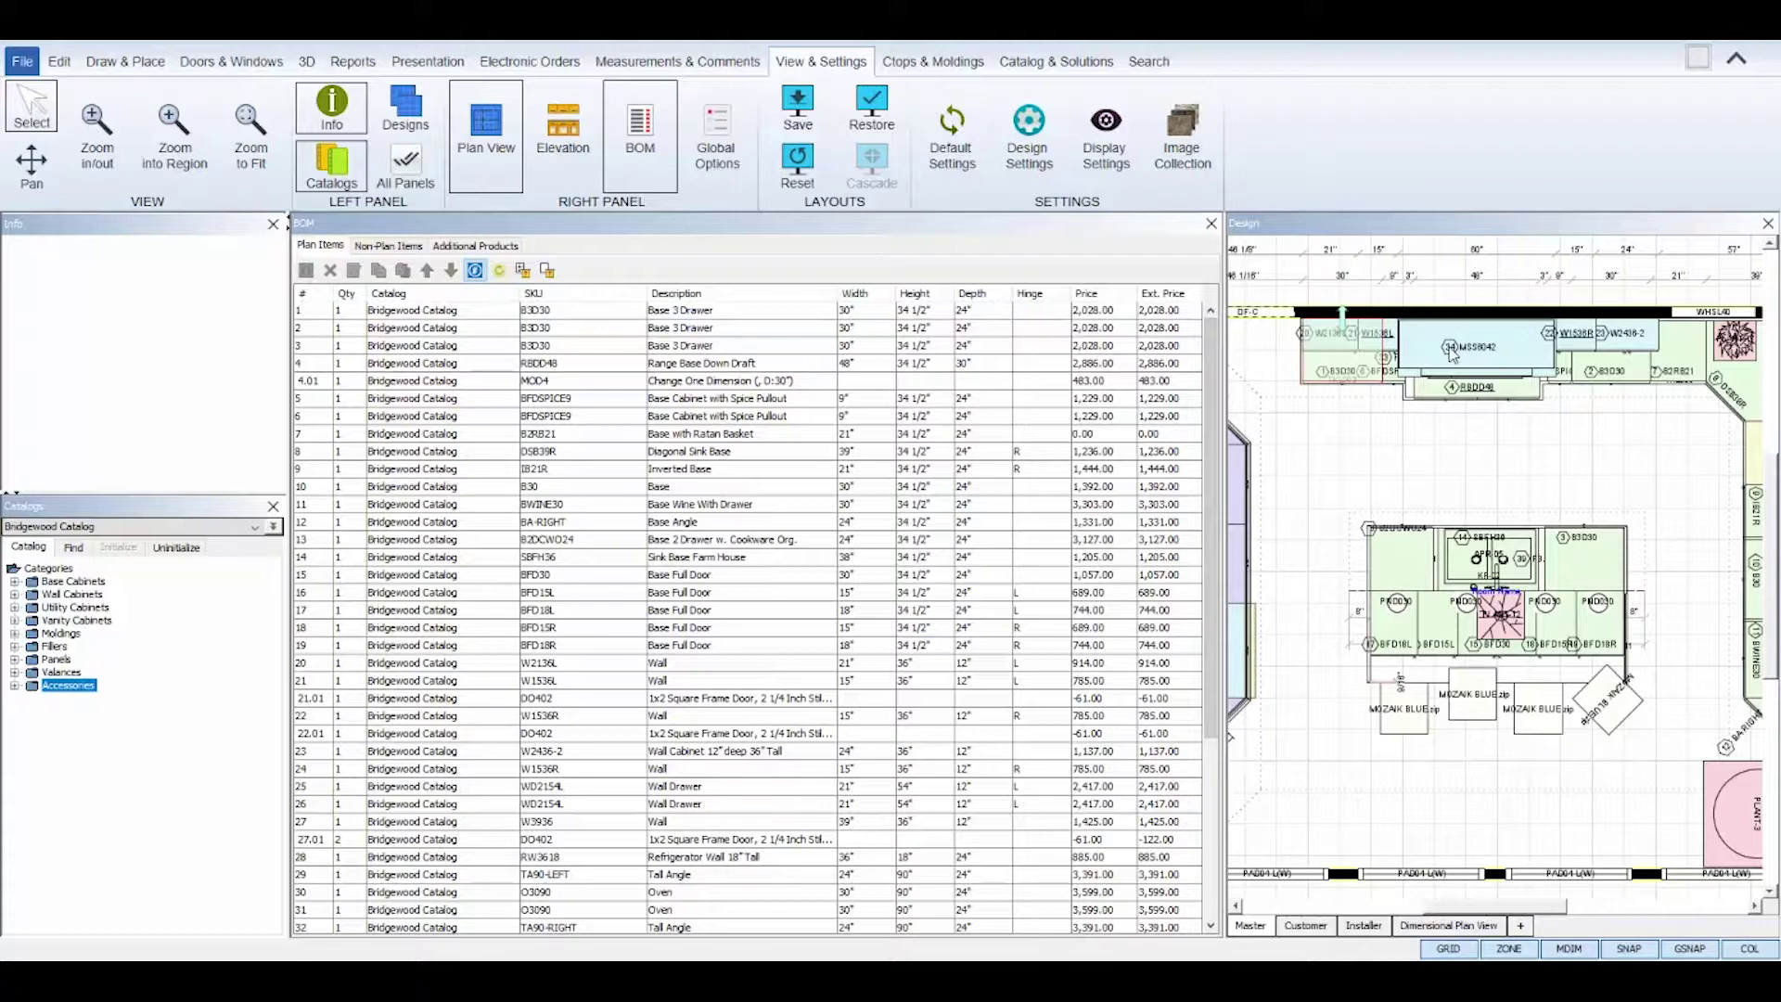
# Hide the BOM number labels and combine same-SKU lines, leaving B3D30 at quantity 3 for 6,084.00
pyautogui.click(475, 269)
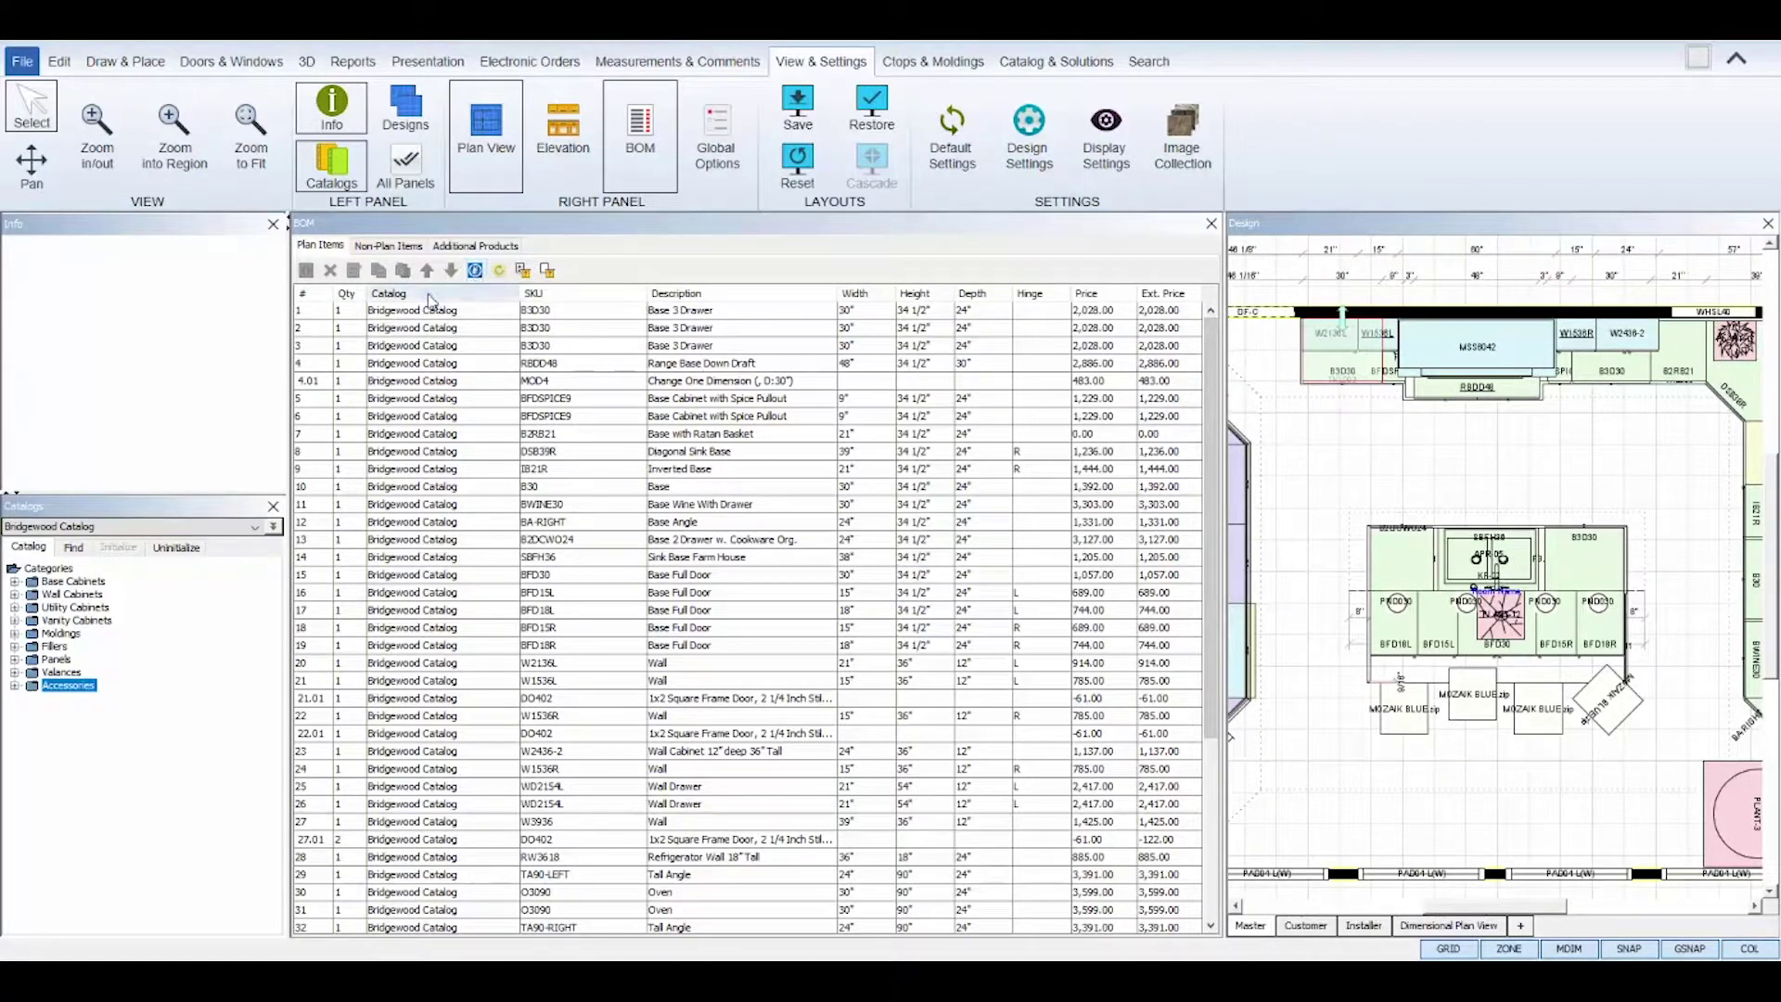
pyautogui.click(501, 309)
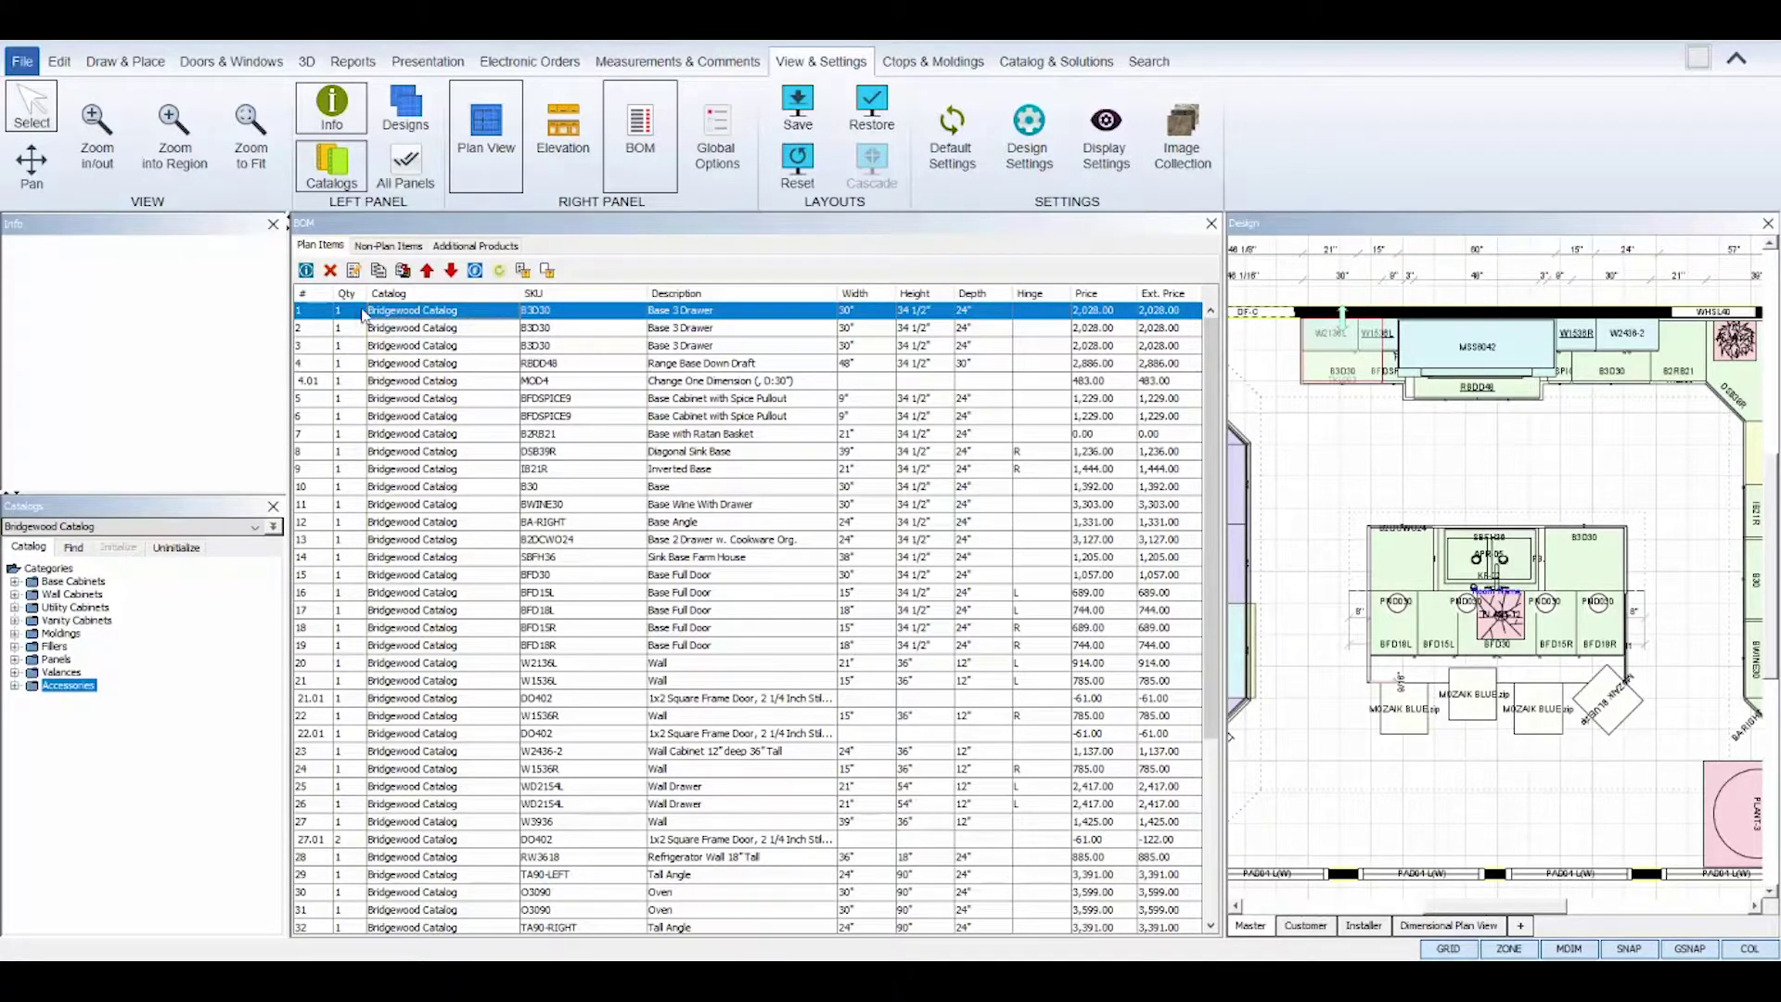
pyautogui.click(499, 270)
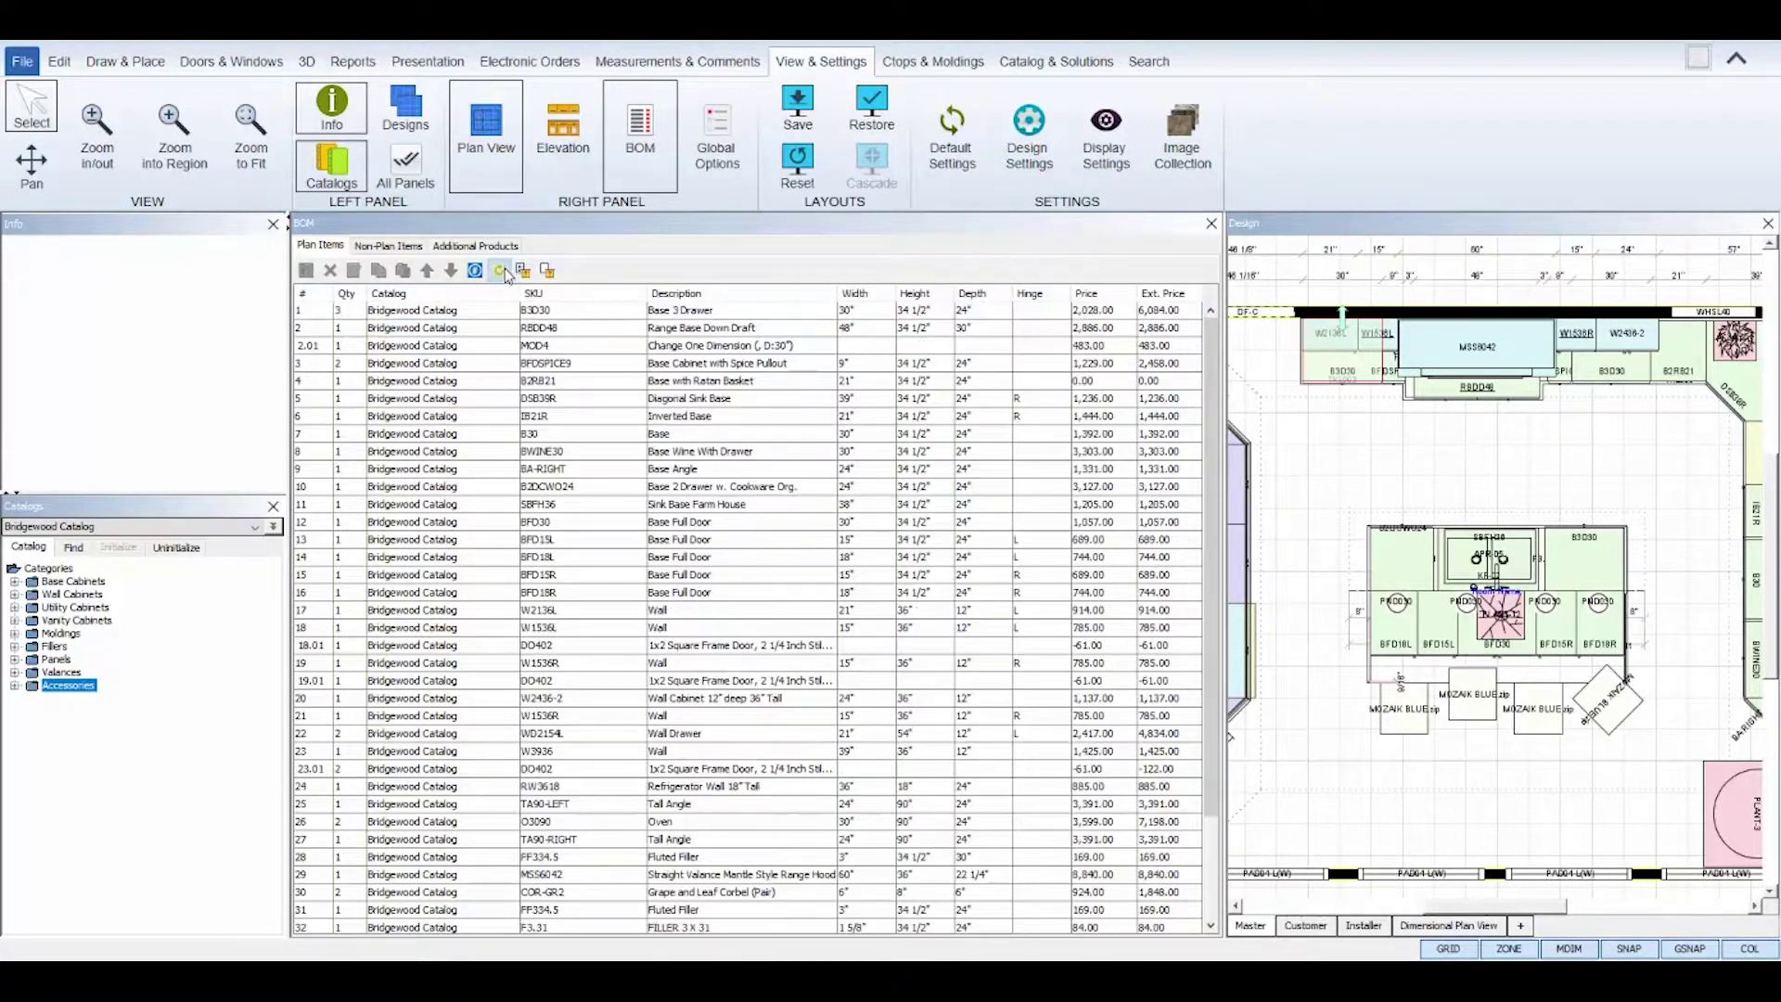
pyautogui.click(535, 315)
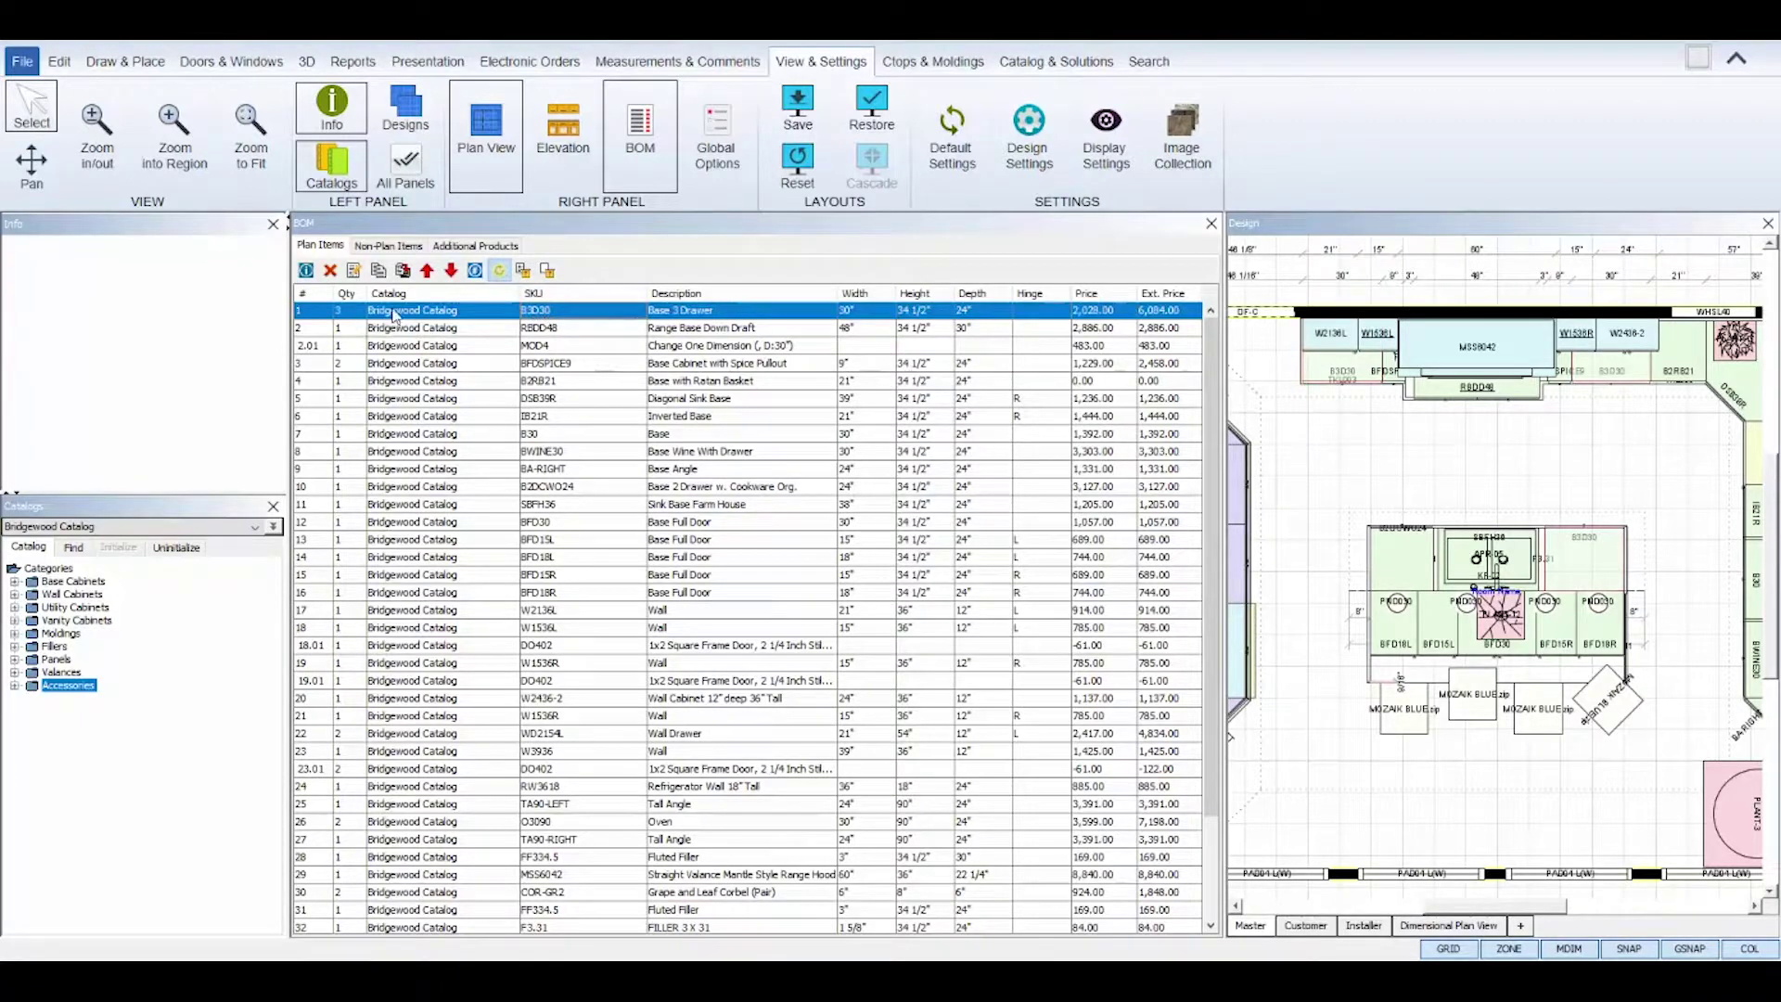
# Generate the three-page priced Item List report and save it to the Desktop as BOM.pdf
pyautogui.click(525, 272)
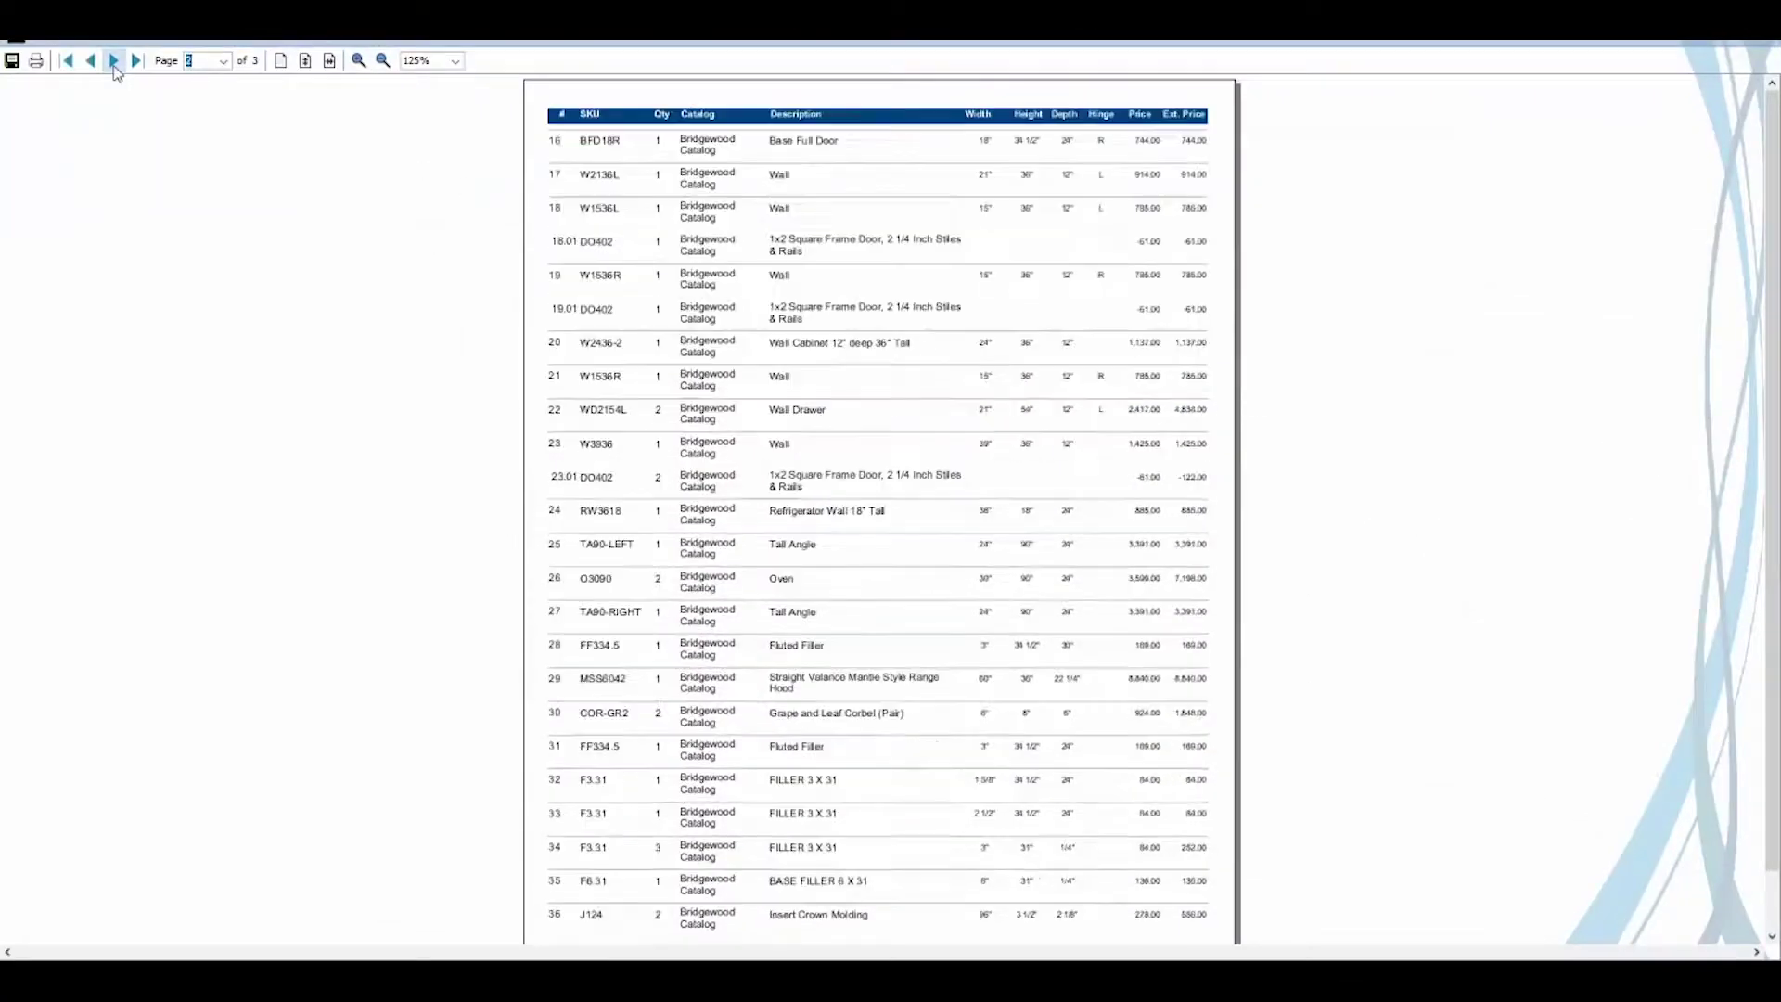
pyautogui.click(114, 61)
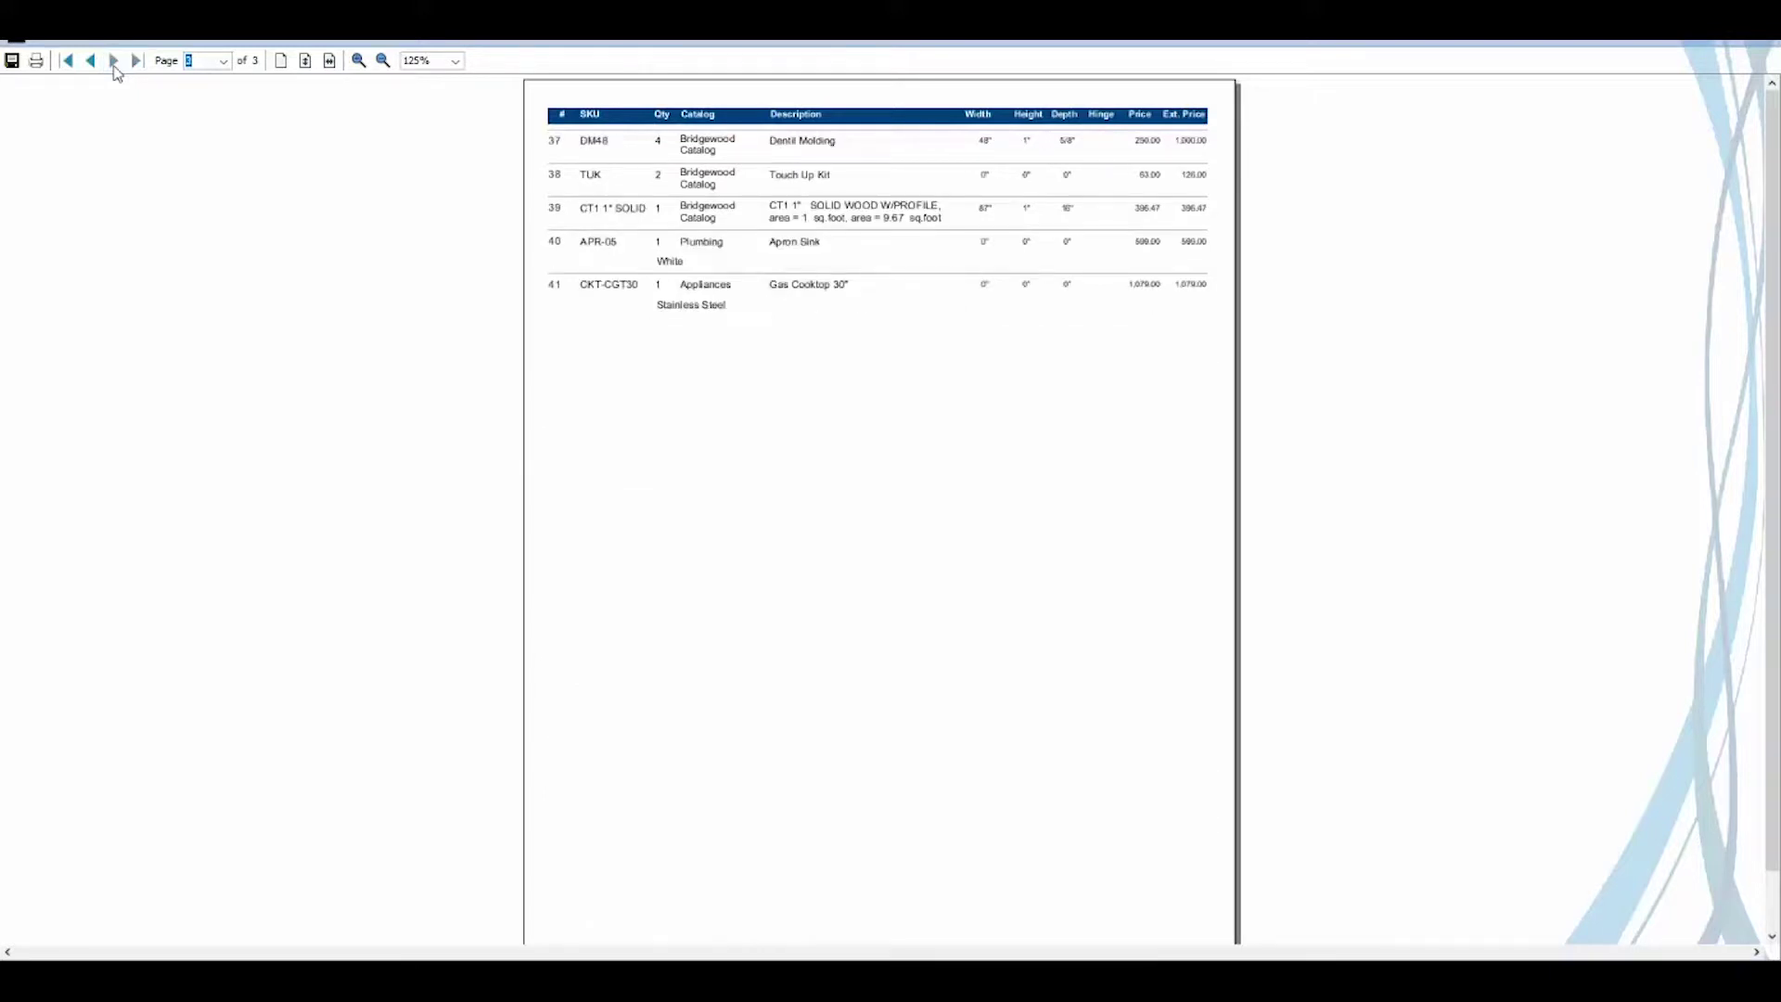
pyautogui.click(14, 63)
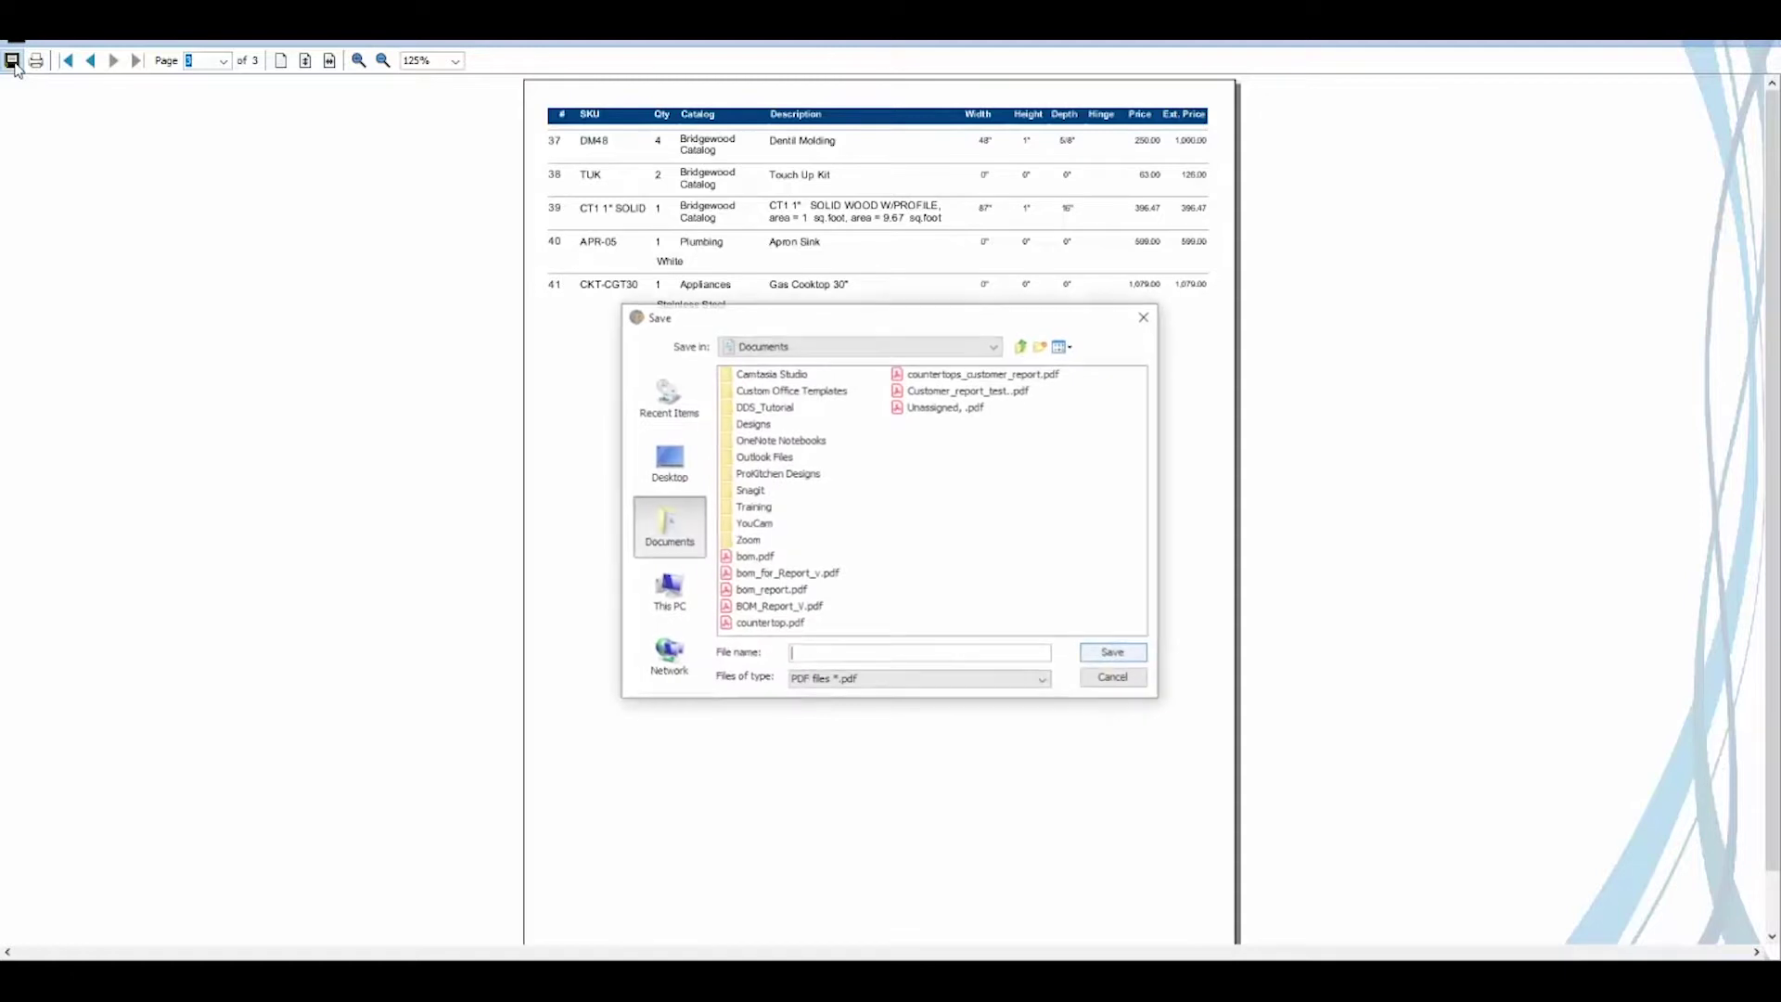
pyautogui.click(668, 459)
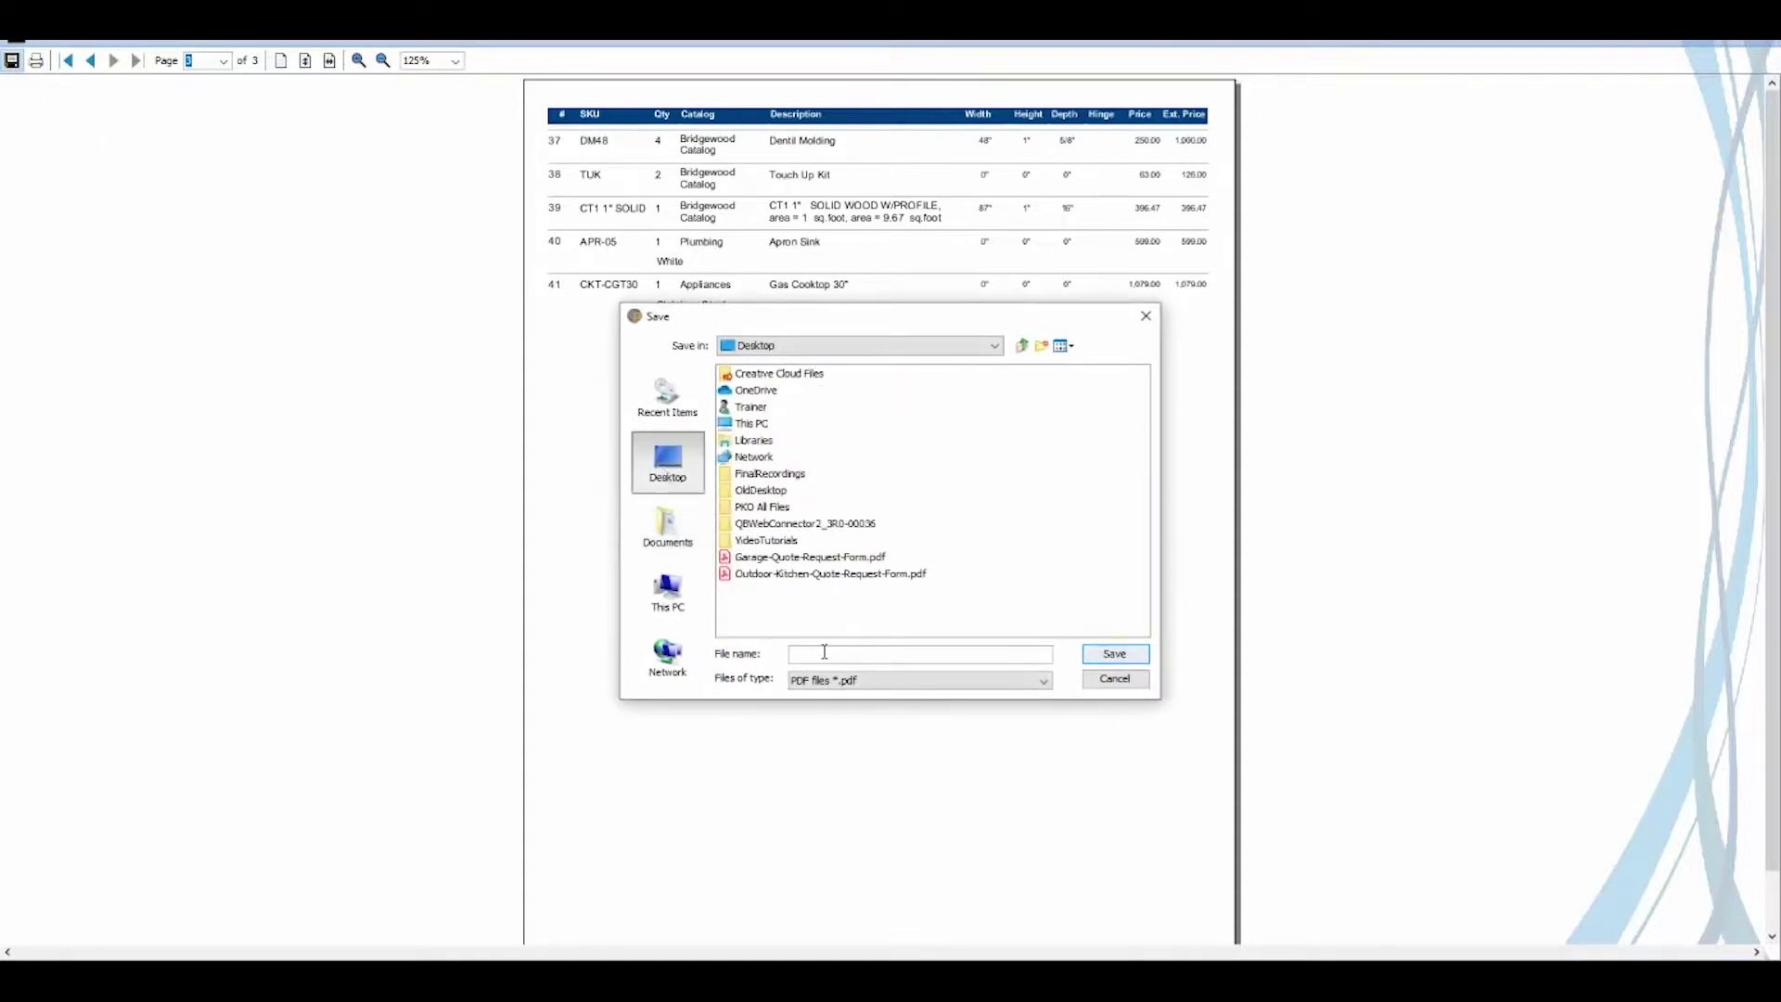
pyautogui.write('BOM')
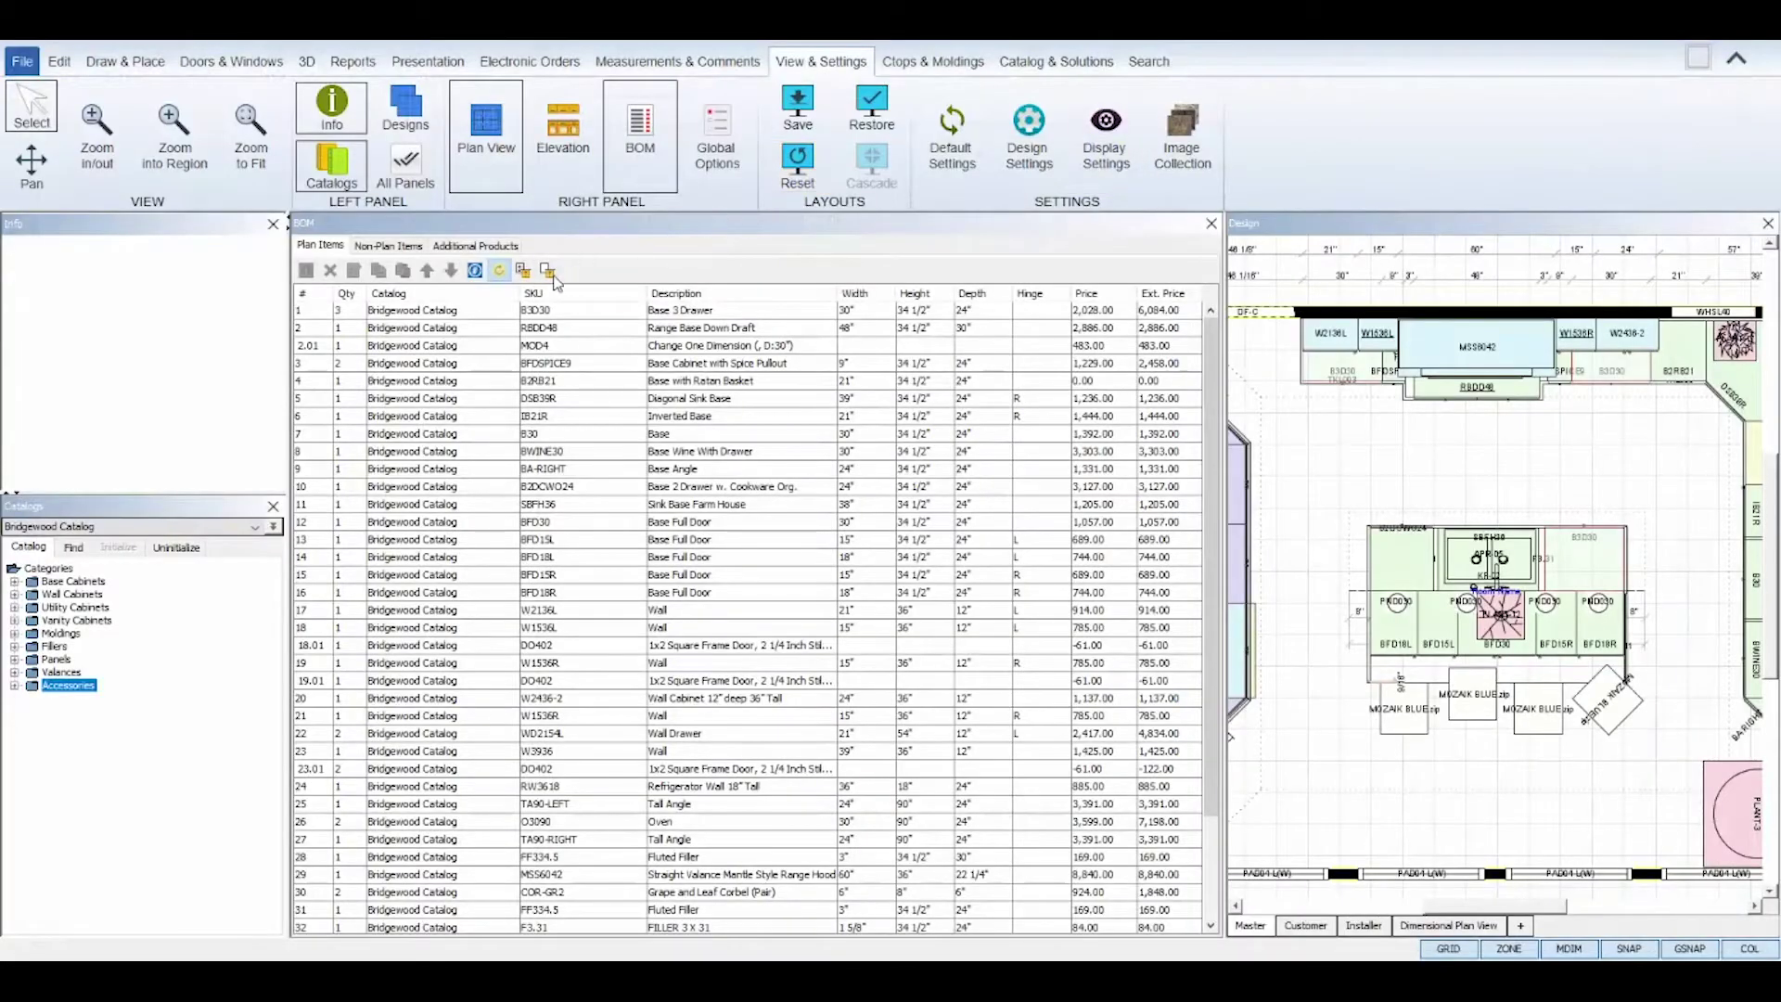
# Generate the three-page Item List BOM report preview with the Price and Ext. Price columns left blank
pyautogui.click(551, 277)
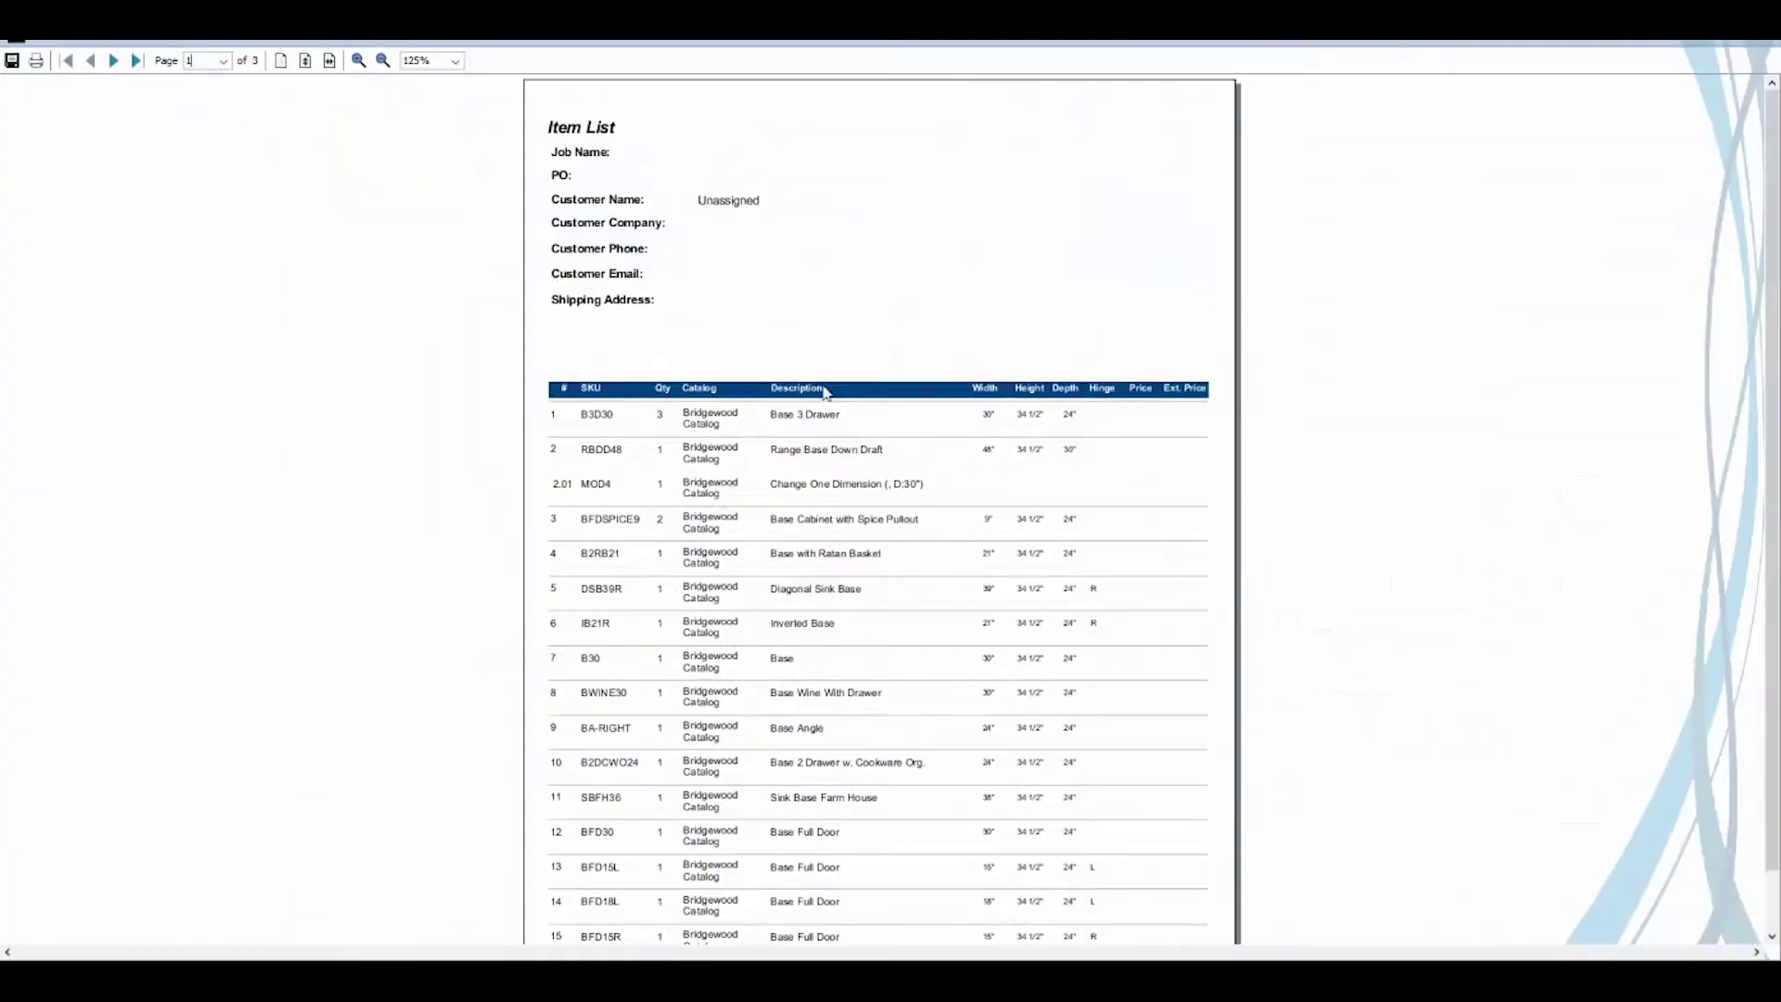